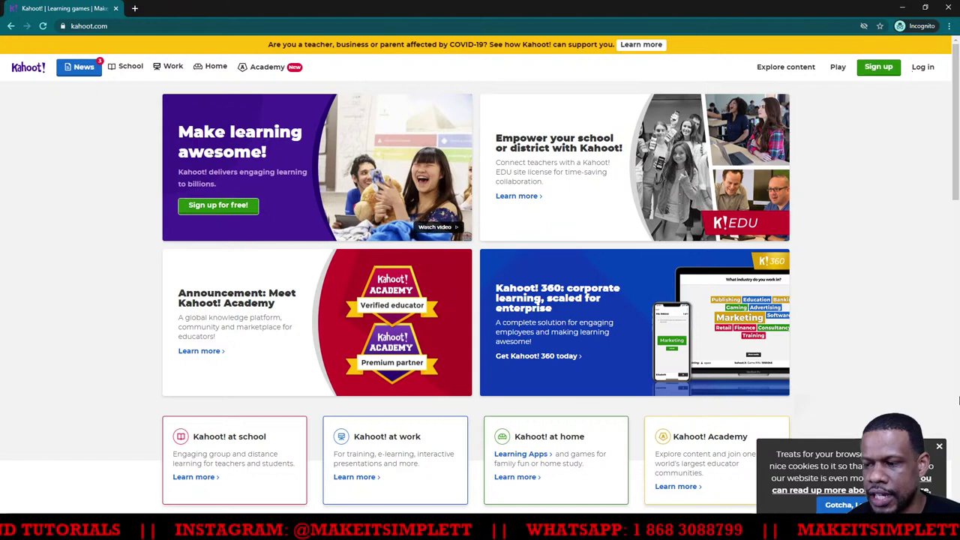
Open the account sign-up form for a Teacher working at a School, and close that window without registering.
left_click(939, 448)
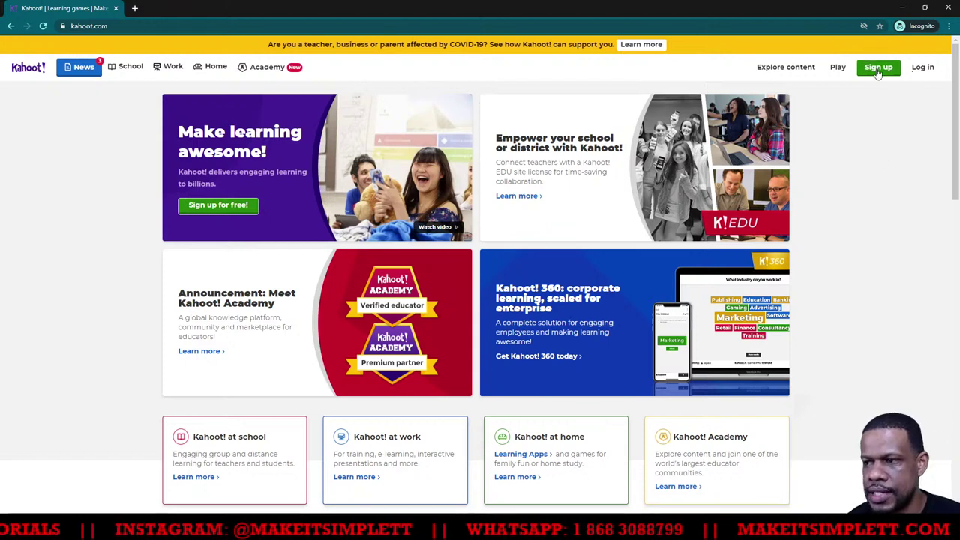
left_click(878, 69)
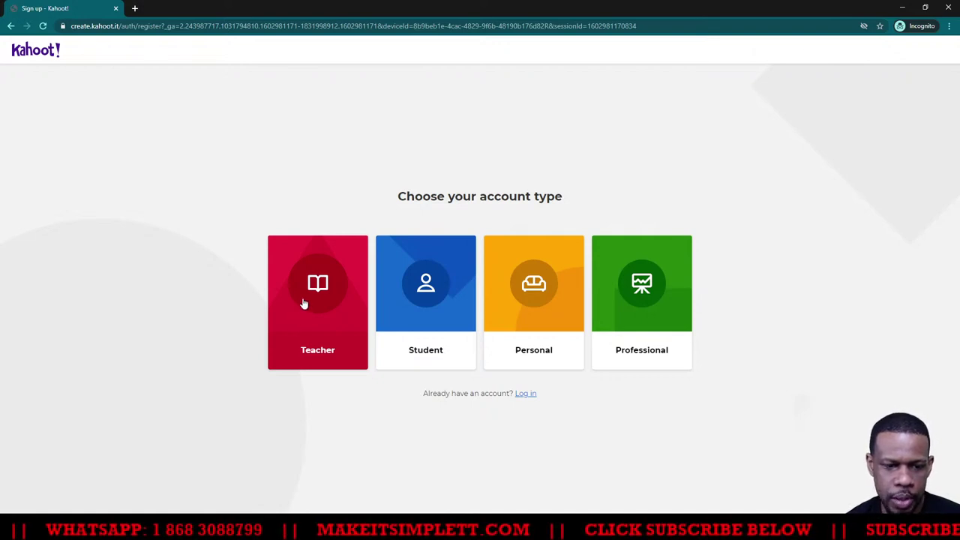
left_click(306, 304)
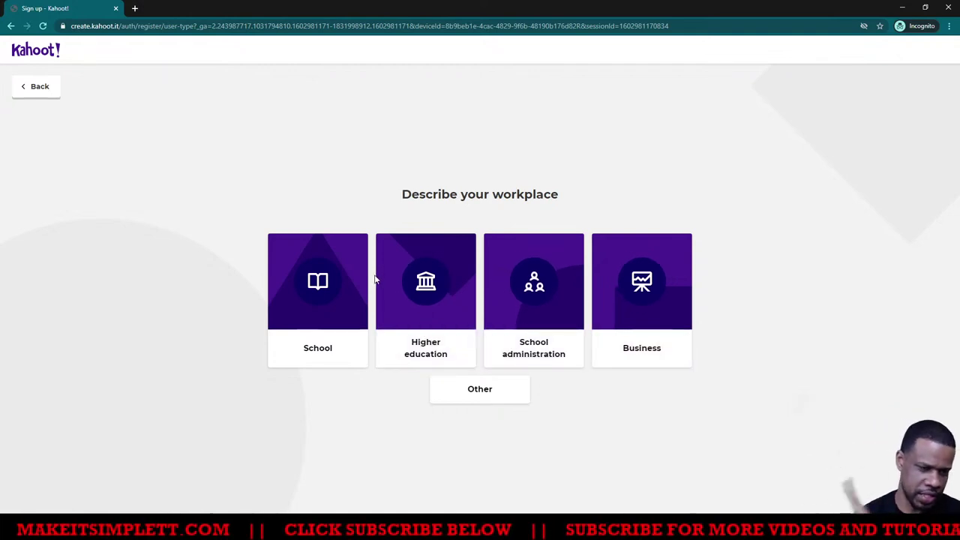
left_click(324, 323)
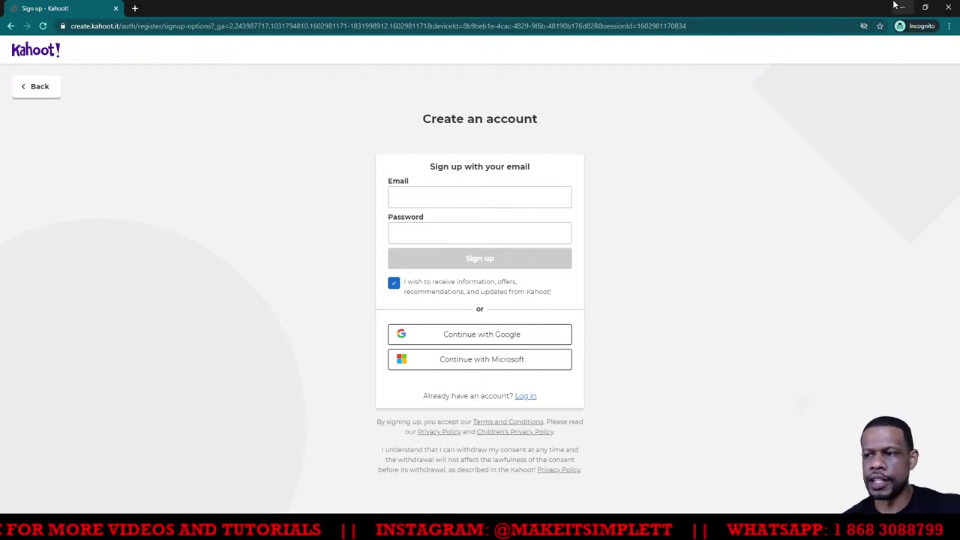
left_click(956, 5)
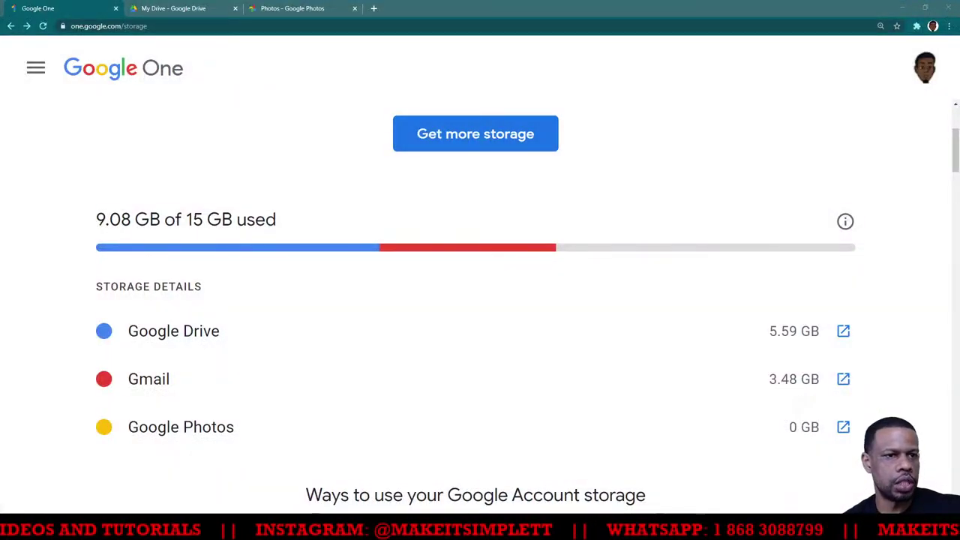
Switch to the signed-in Kahoot window, maximize it, and show the enlarged home page.
key("alt+Tab")
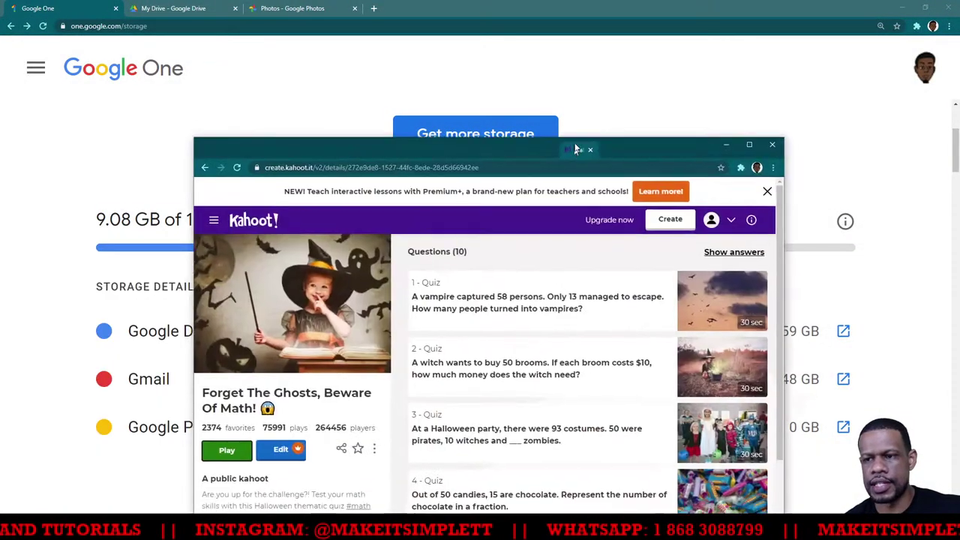
double_click(611, 115)
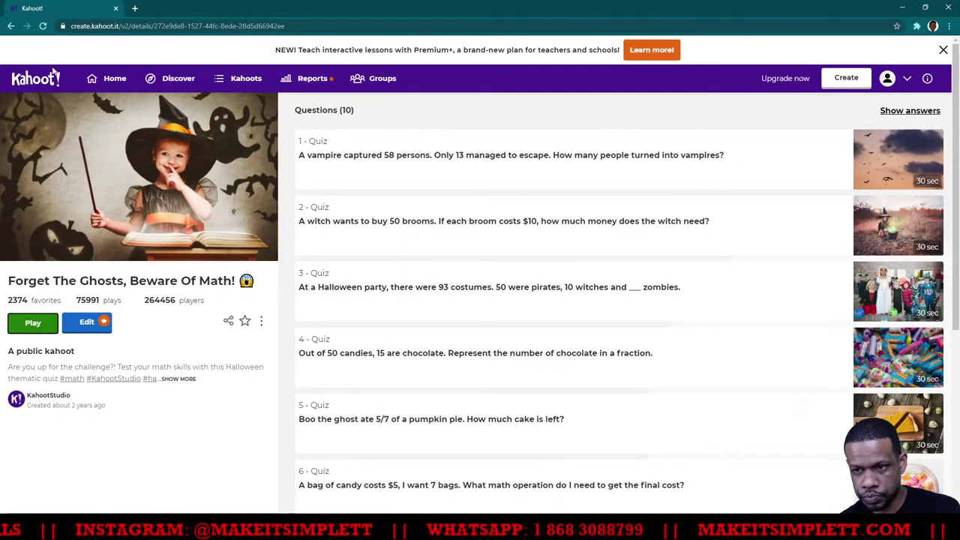
left_click(36, 82)
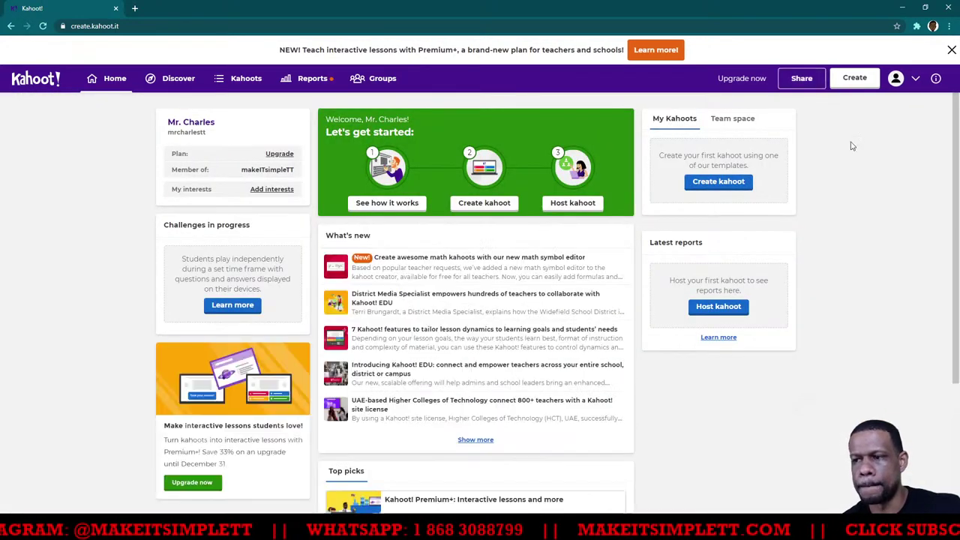
key("ctrl+plus")
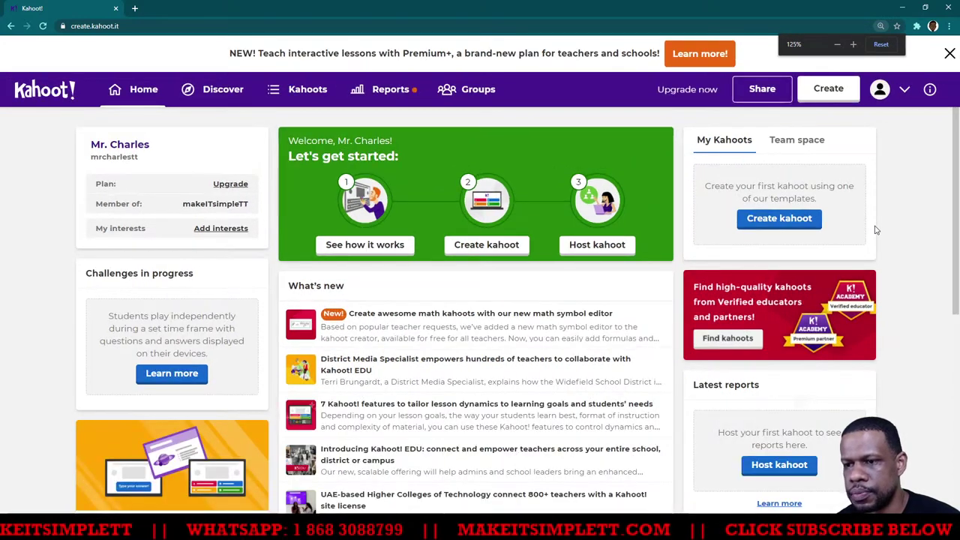
key("ctrl+plus")
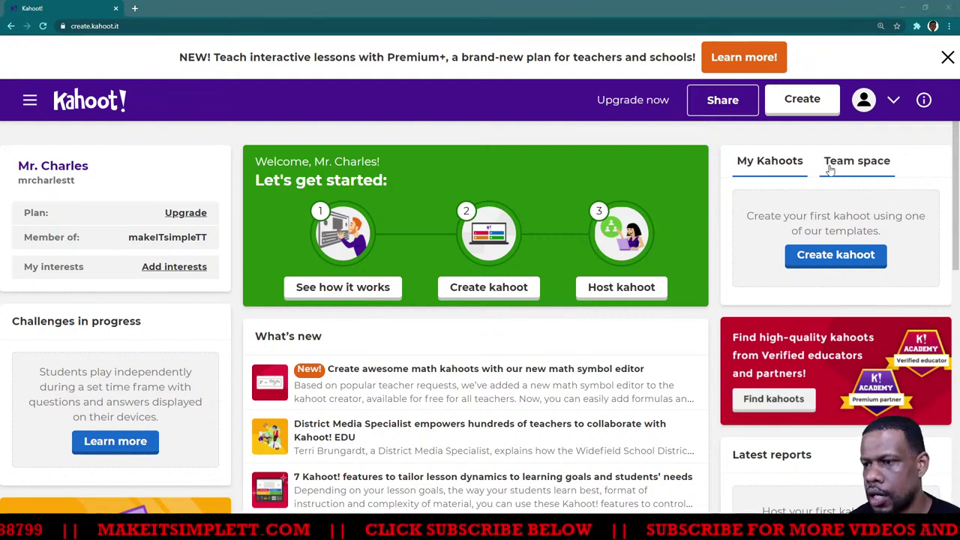
Create a kahoot from the "Kahoot! for formative assessment" template and replace its first question with "What is the speed of light".
left_click(806, 105)
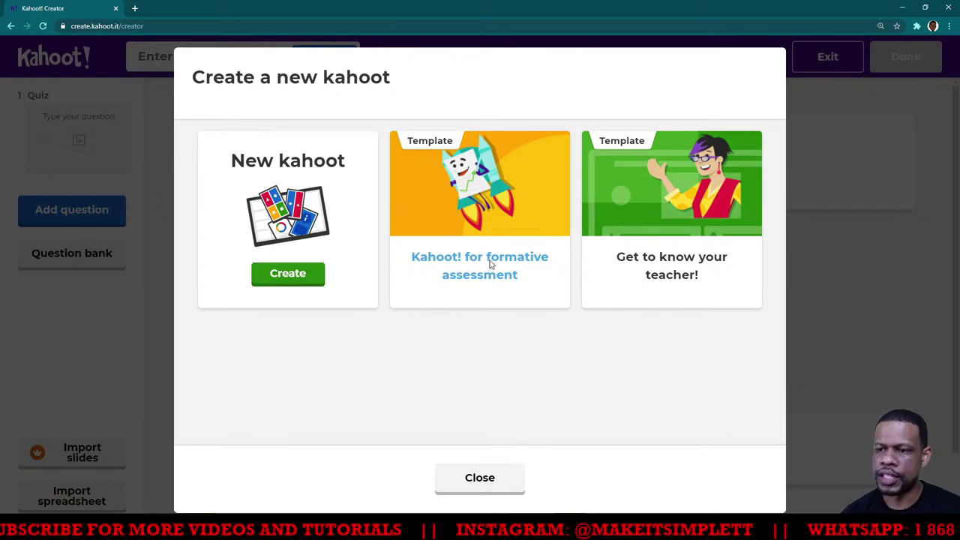
key("Escape")
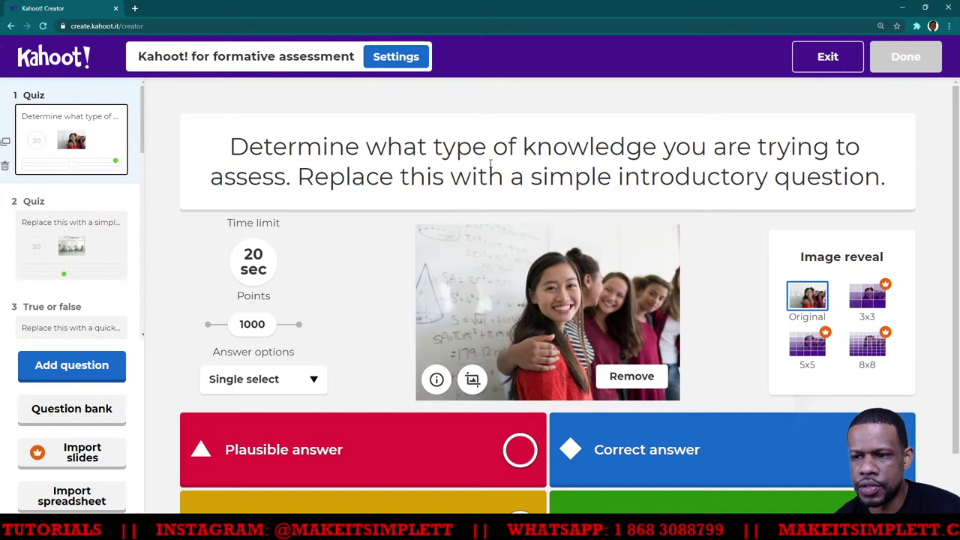
left_click(459, 180)
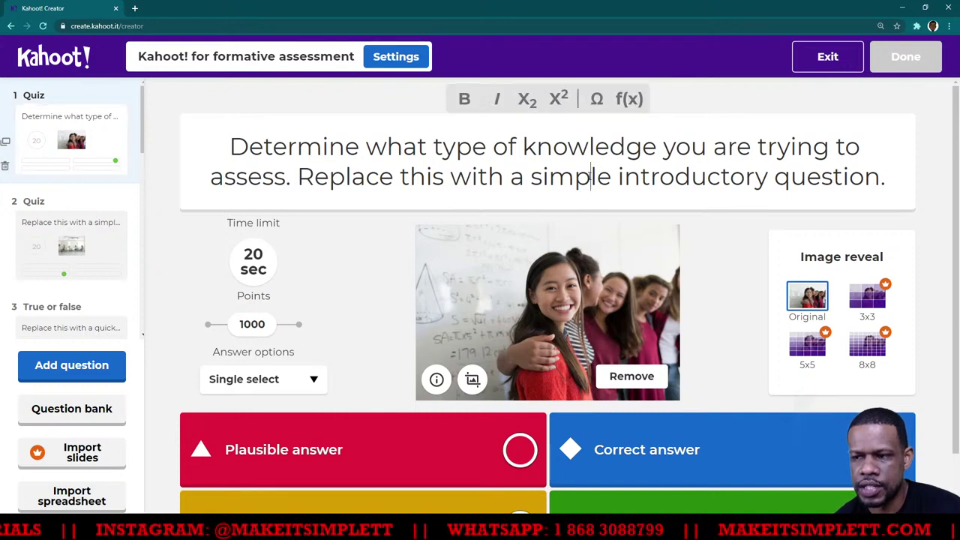
left_click(888, 180)
left_click_drag(891, 183, 170, 143)
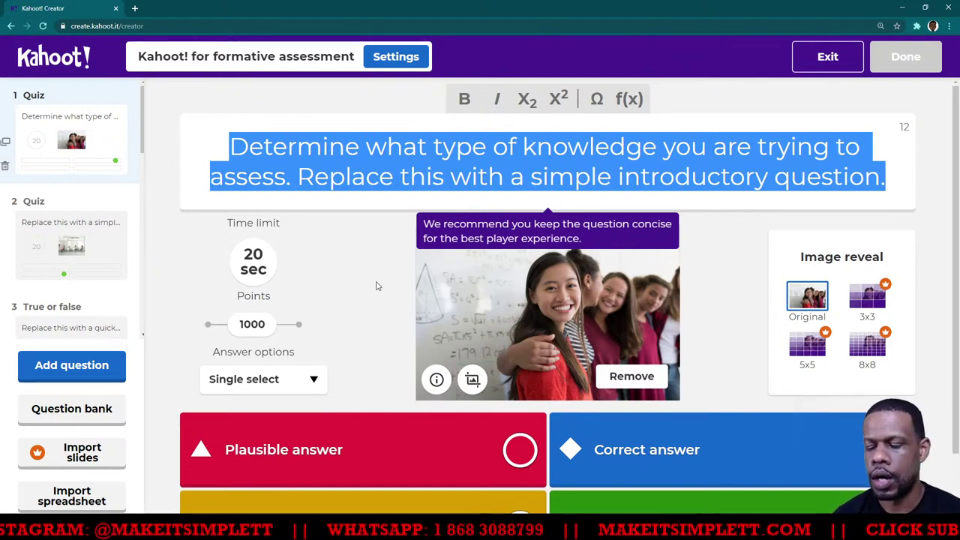
type("What is t")
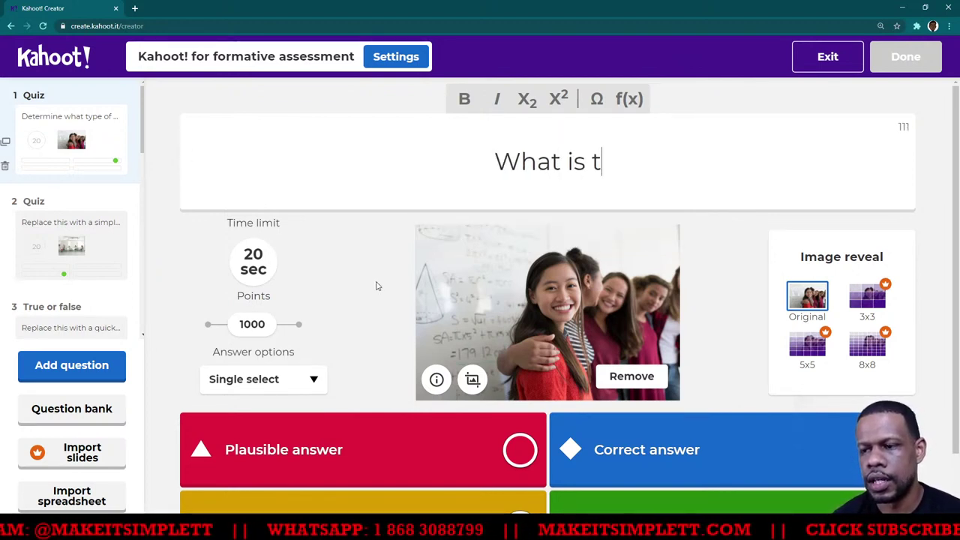
type("he speed of lig")
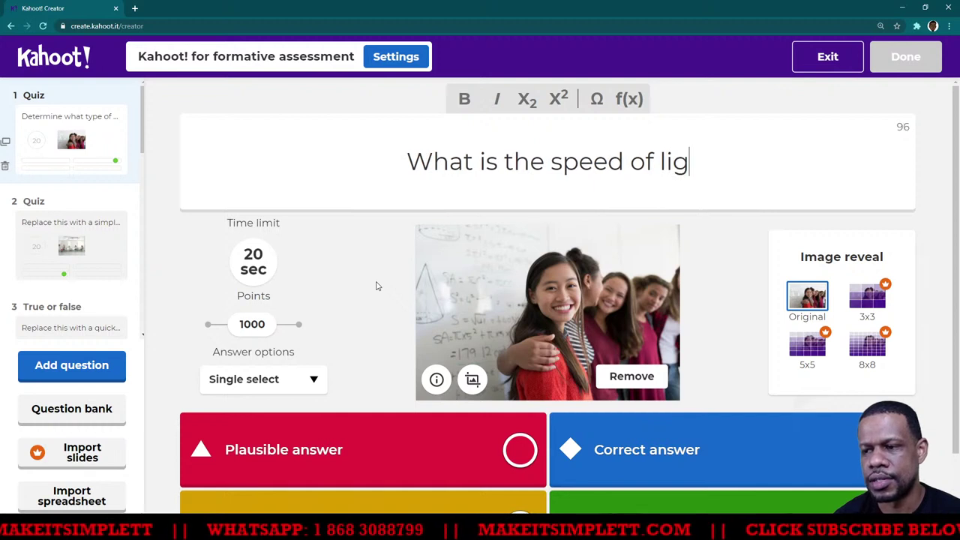
type("ht")
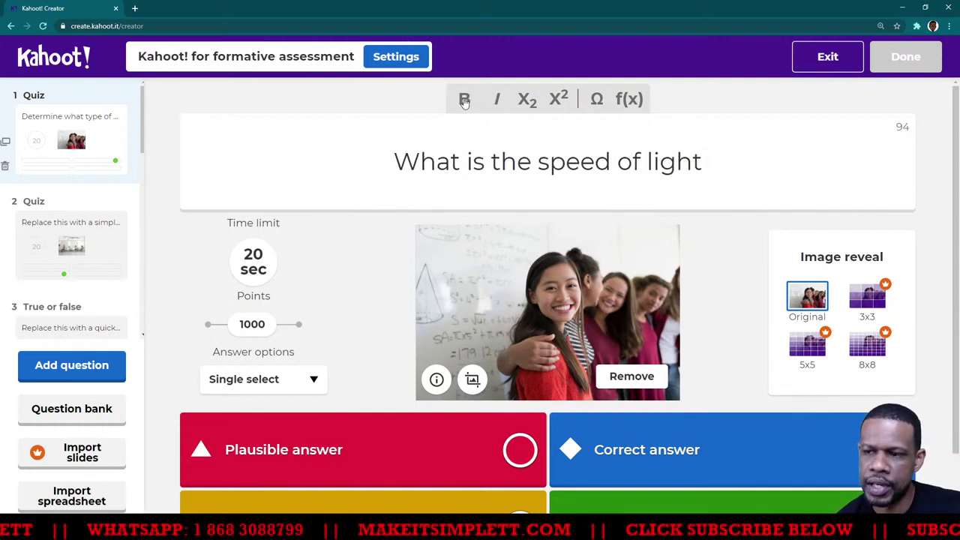
Make "hat is the speed of lig" bold in the first question's text.
key("Home")
key("Right")
key("ctrl+shift+Right")
key("ctrl+shift+Right")
key("ctrl+shift+Right")
key("ctrl+shift+Right")
key("ctrl+shift+Right")
key("shift+Right")
key("shift+Right")
key("shift+Right")
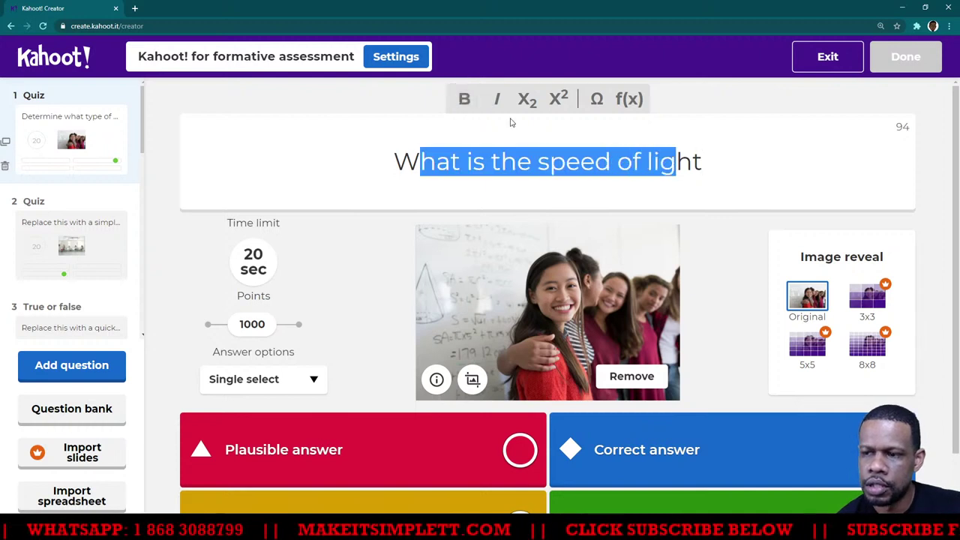
left_click(464, 101)
left_click(541, 117)
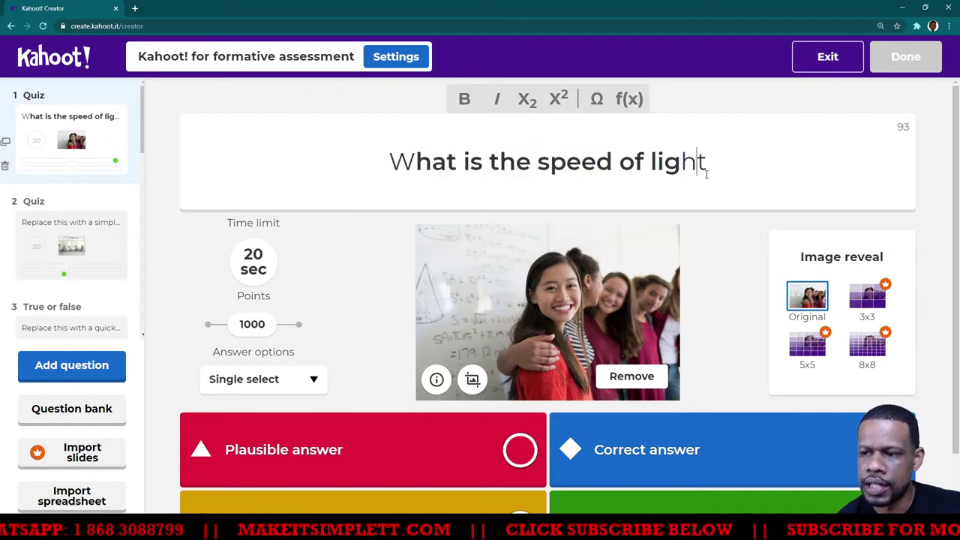
Italicize "e speed of light" in the question, and try the word "light" as subscript before making it superscript.
left_click_drag(706, 164, 516, 167)
left_click(497, 98)
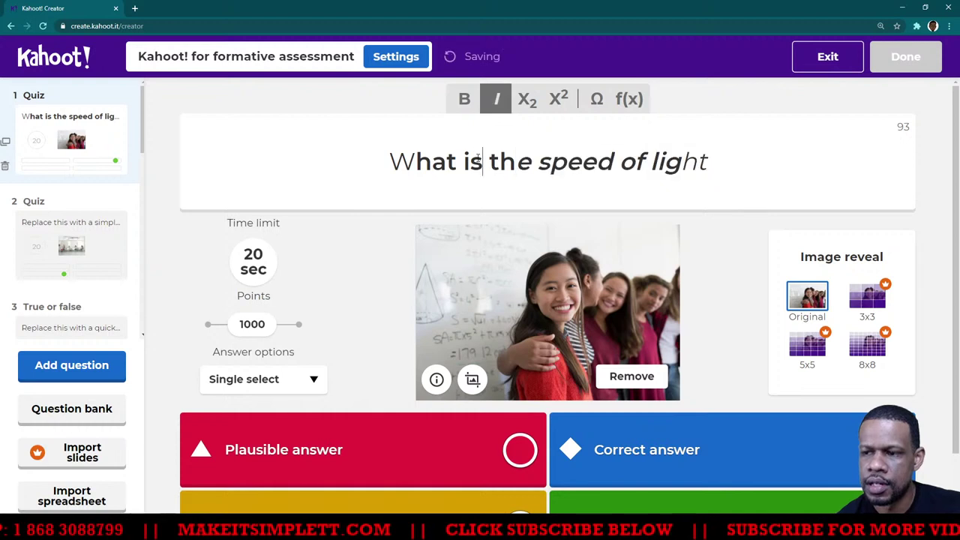
left_click_drag(651, 164, 707, 164)
left_click(529, 102)
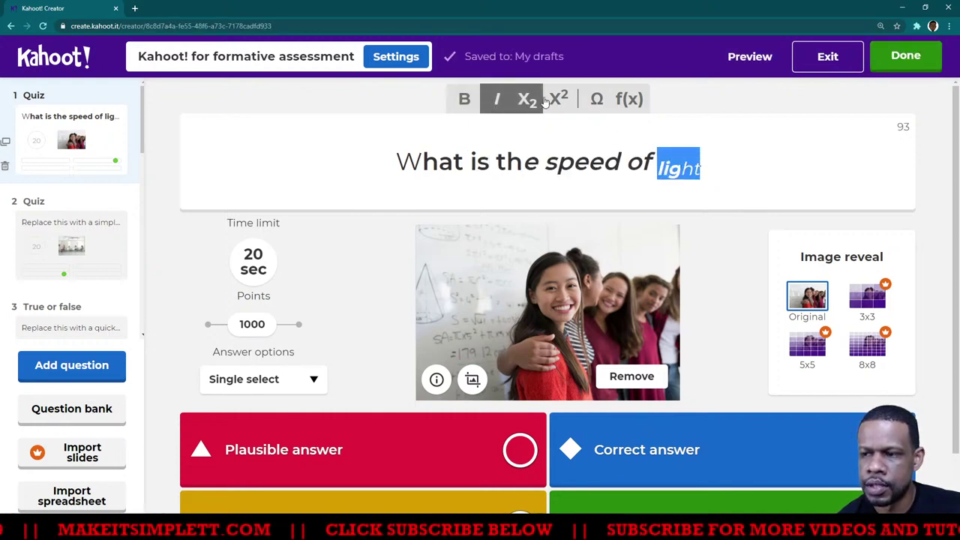
left_click(559, 99)
Browse the symbol categories and insert the currency symbol ₵ after "sp" in the question's word "speed".
left_click(585, 120)
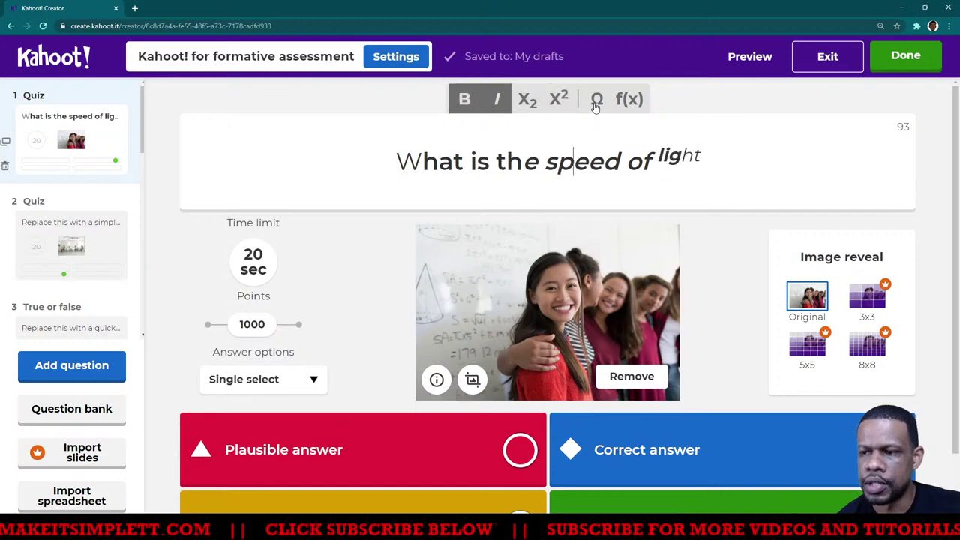
left_click(597, 102)
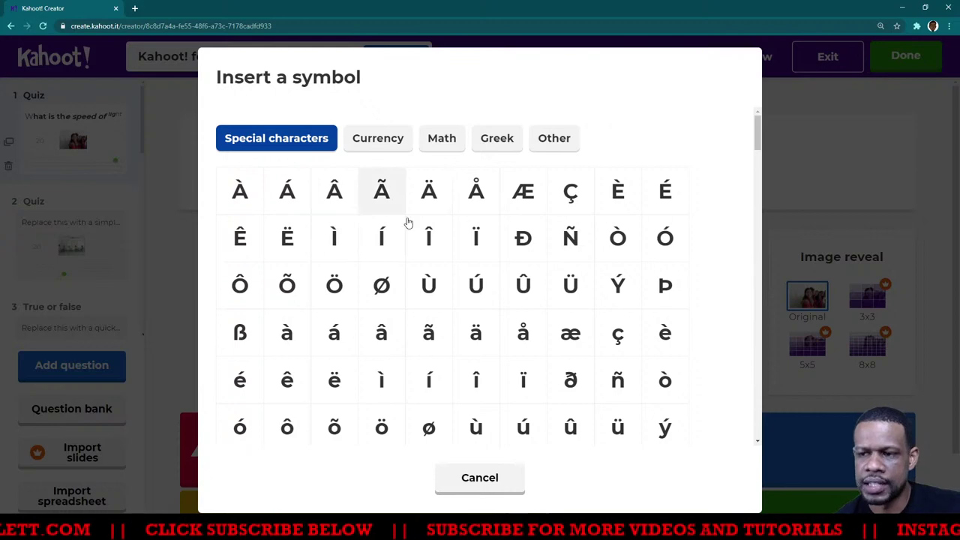
scroll(413, 294, "down", 2)
scroll(413, 293, "up", 3)
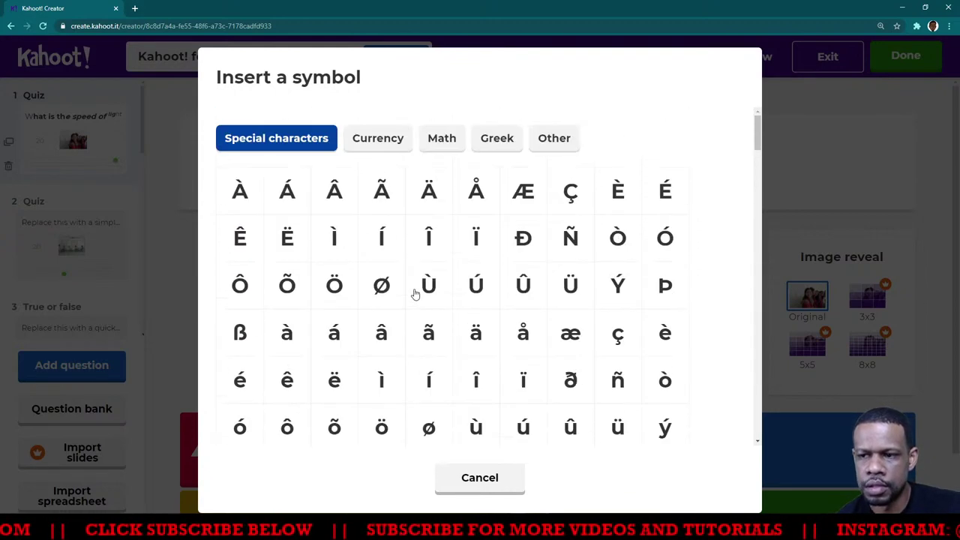
left_click(375, 140)
left_click(441, 144)
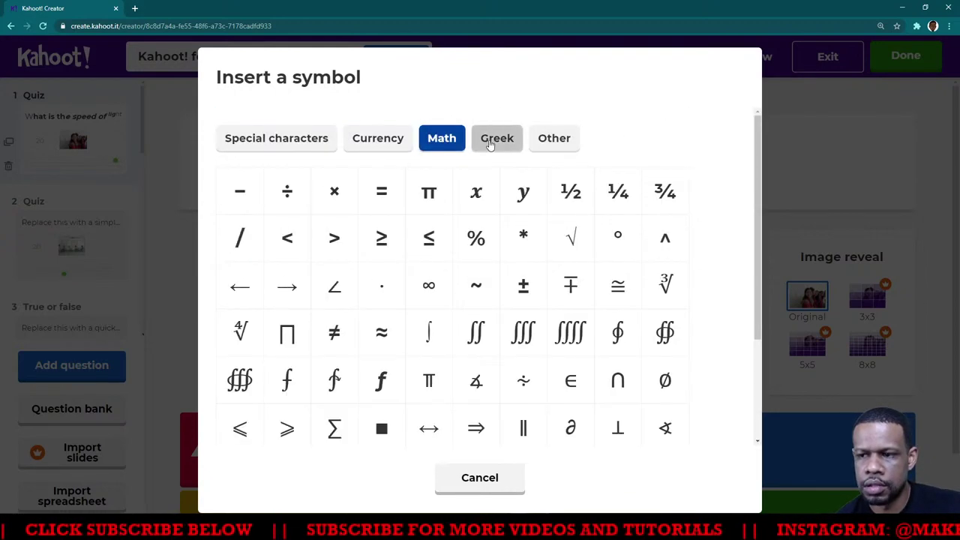
left_click(495, 143)
left_click(553, 142)
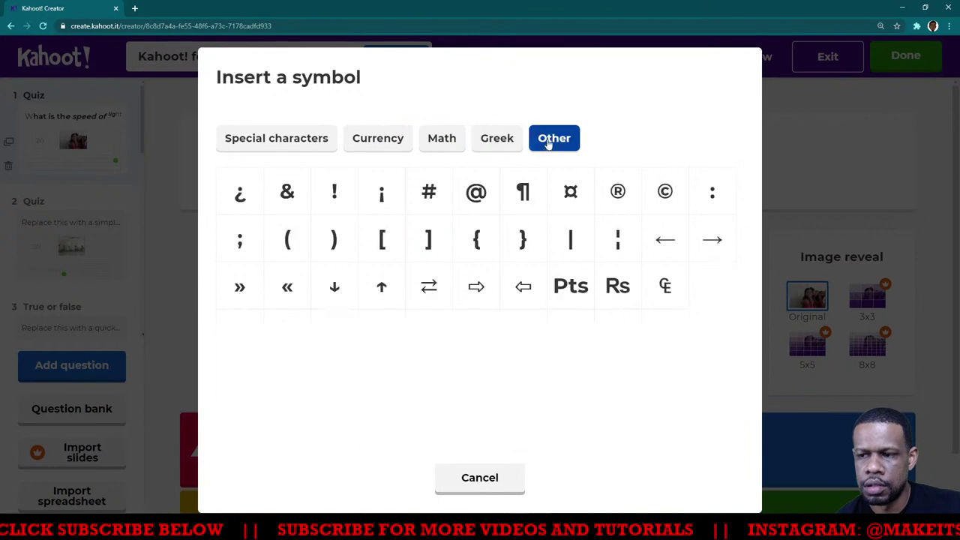
left_click(385, 147)
left_click(442, 143)
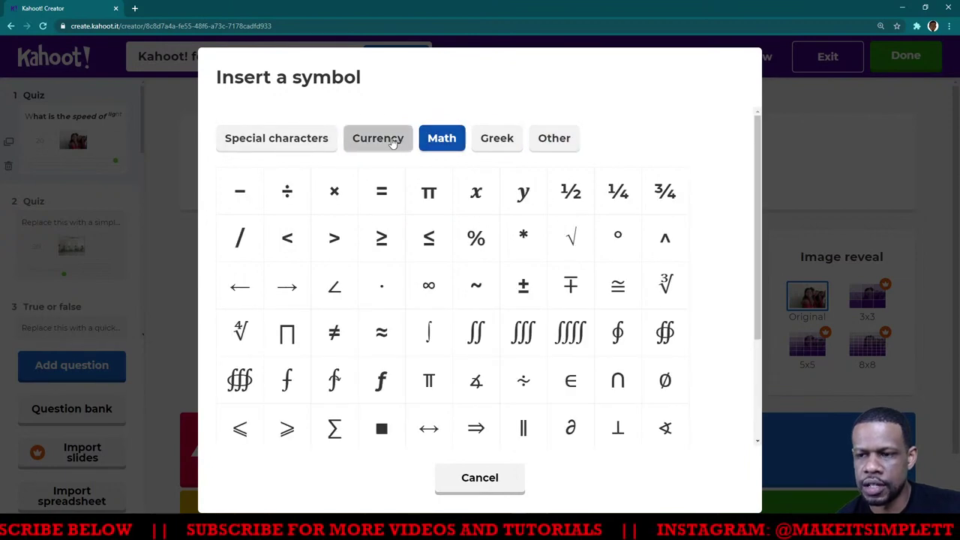
left_click(402, 142)
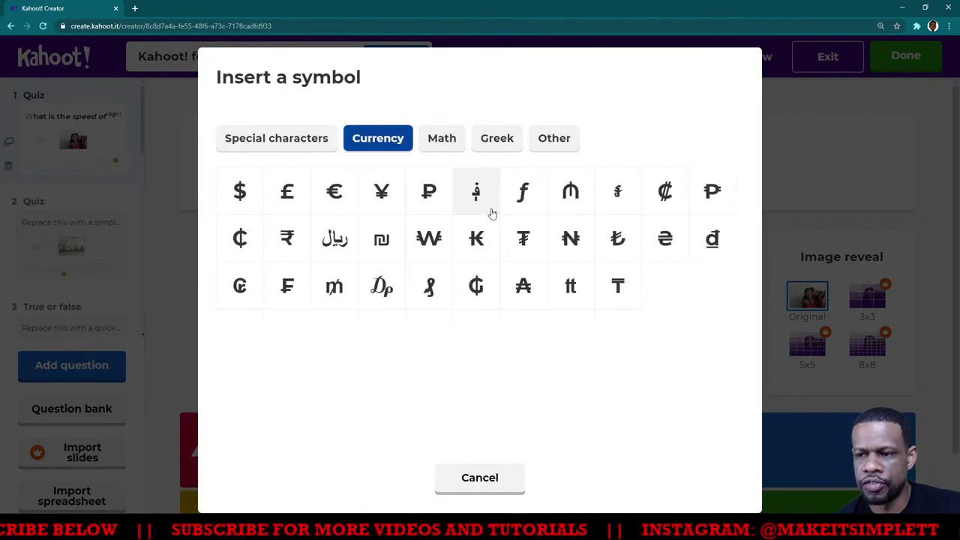
left_click(240, 237)
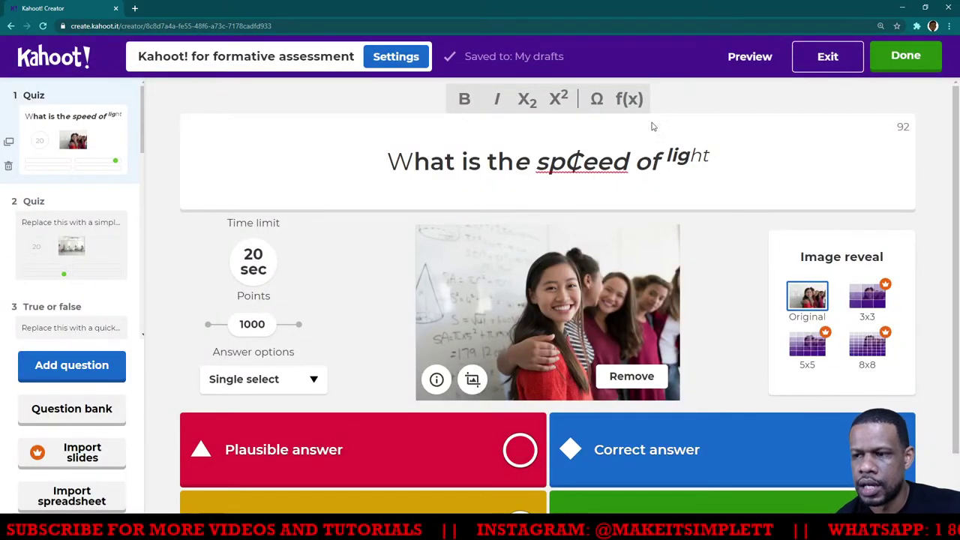
Insert the equation 2/2 + 6 + 7/5, with both fractions stacked, at the start of the first question's text.
left_click(632, 101)
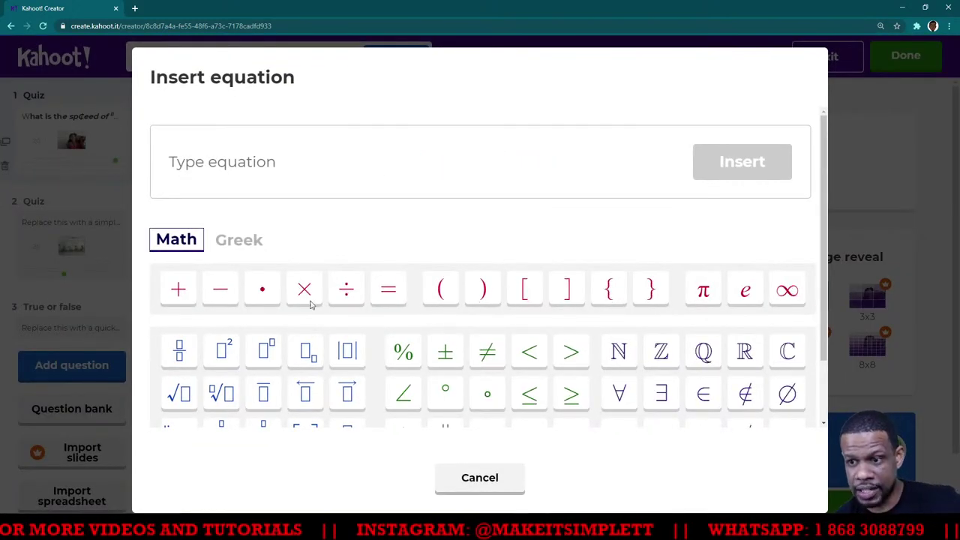
left_click(310, 160)
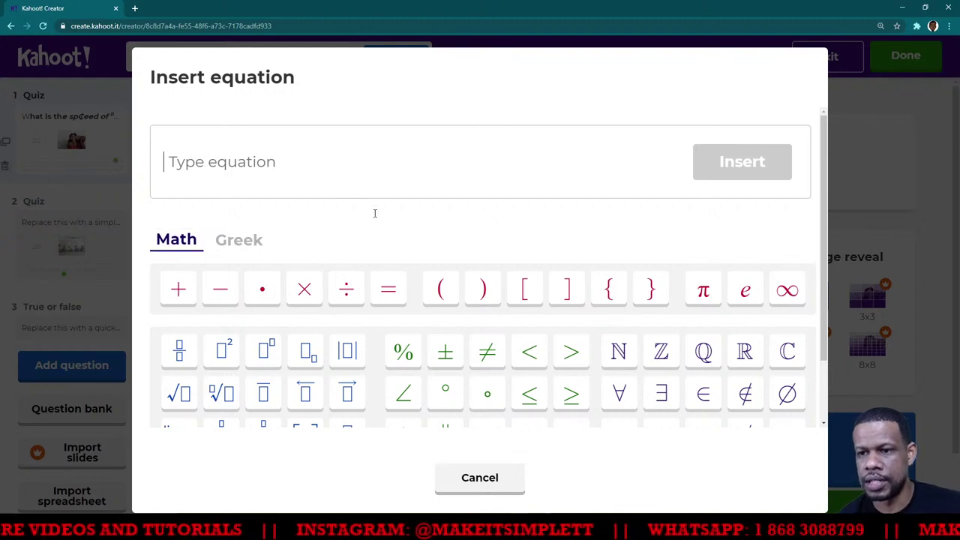
type("2/")
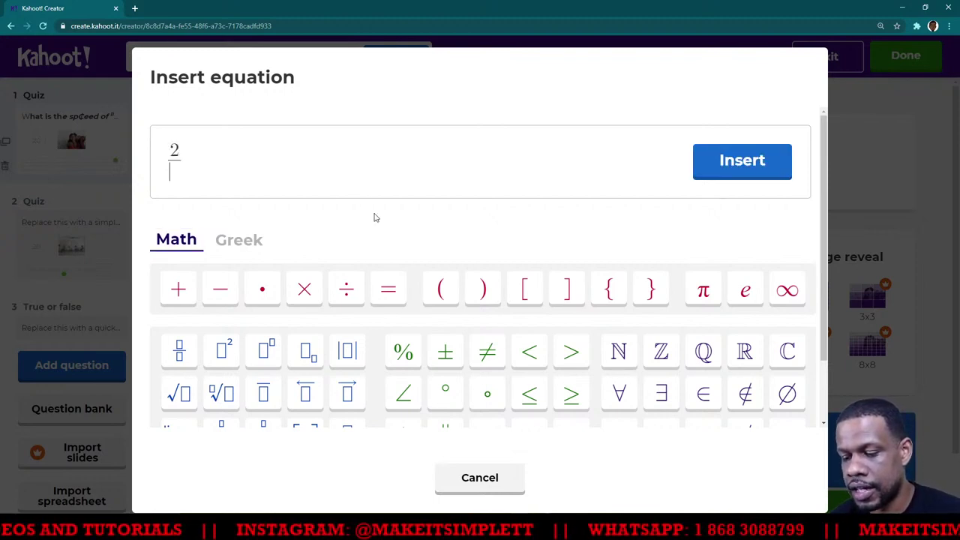
type("2/")
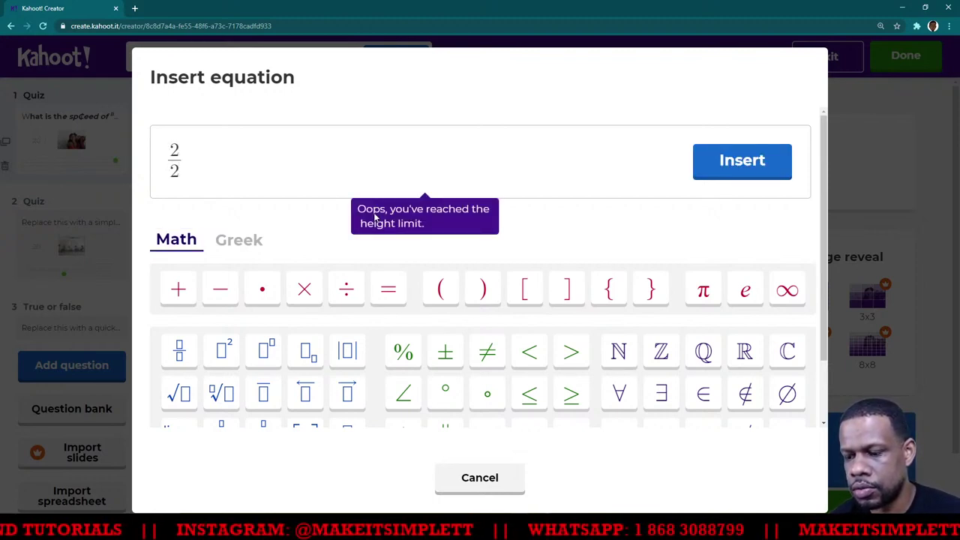
type("+")
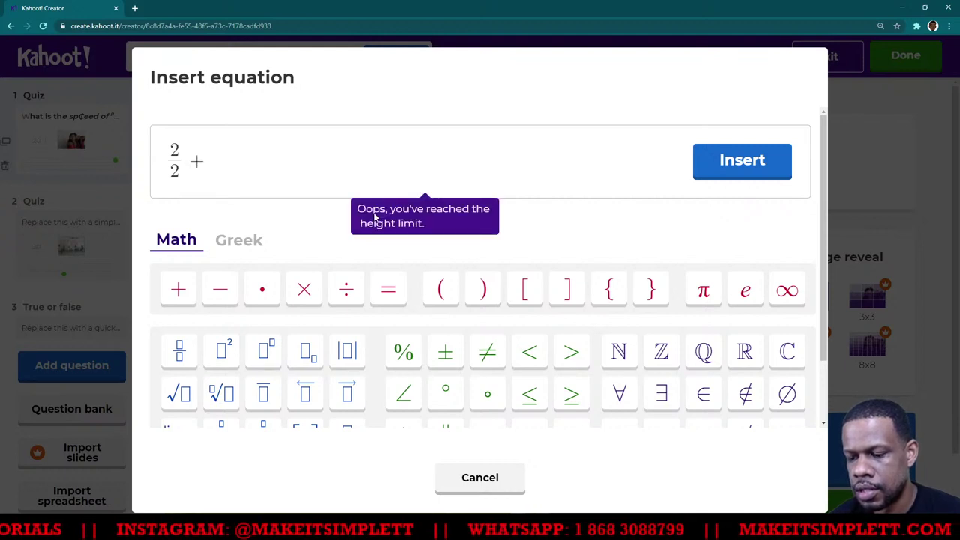
type("6+7")
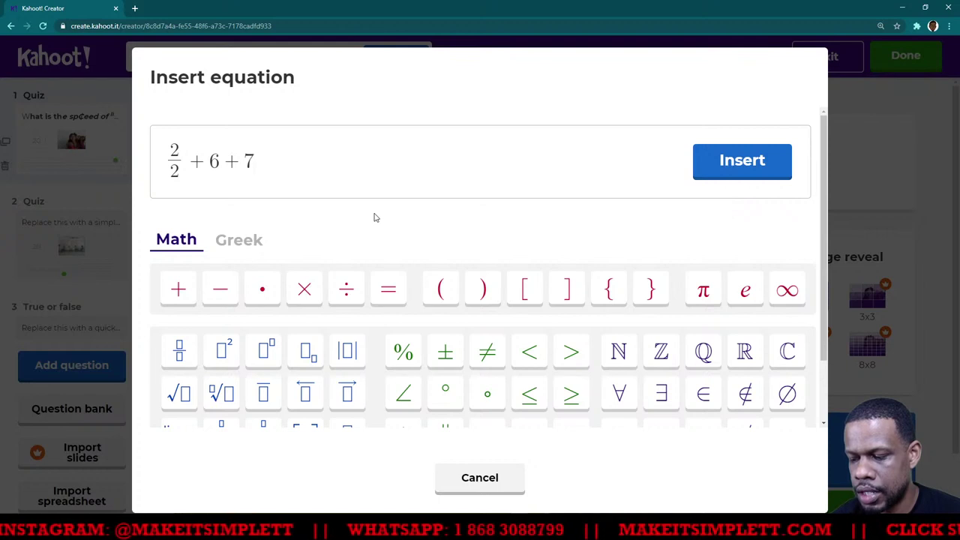
type("/5")
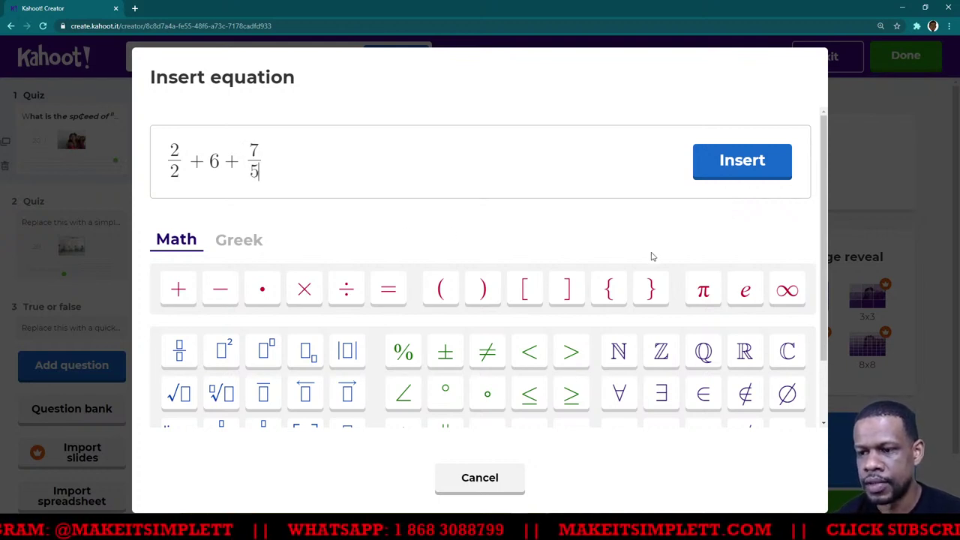
left_click(483, 160)
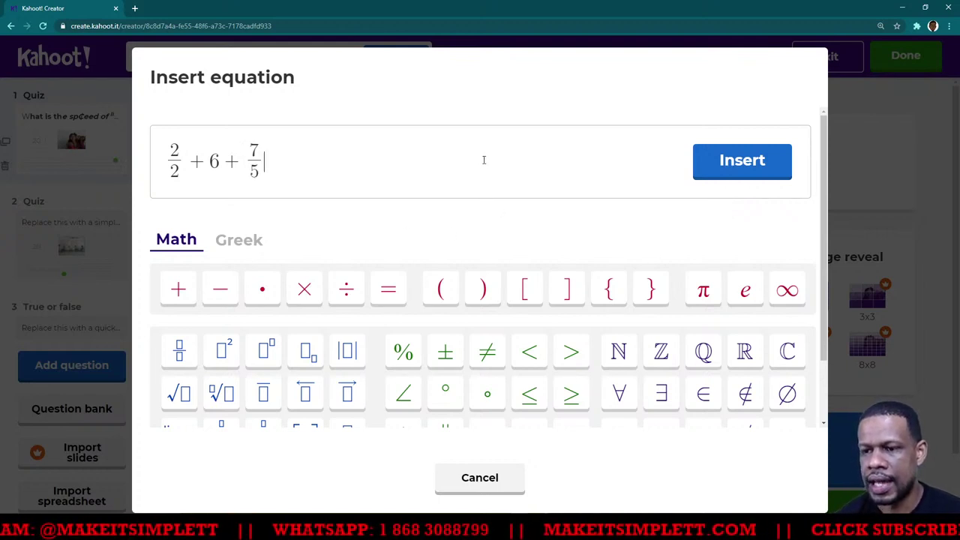
left_click(712, 166)
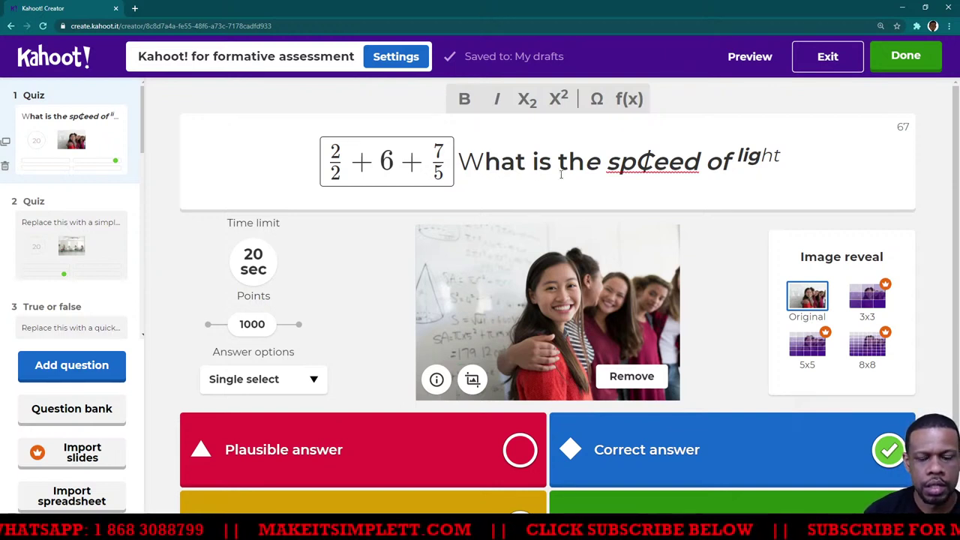
Set the first question's time limit to 60 seconds.
left_click(609, 161)
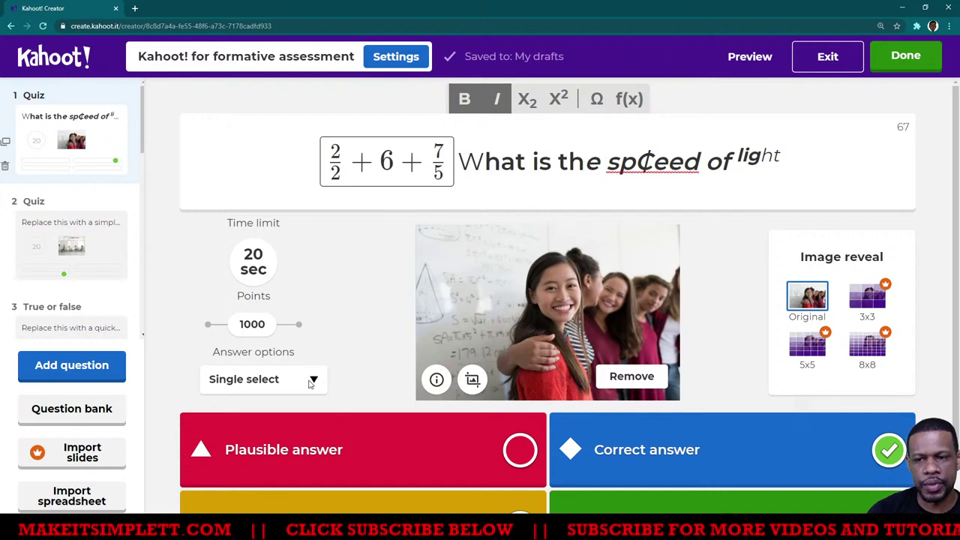
left_click(255, 259)
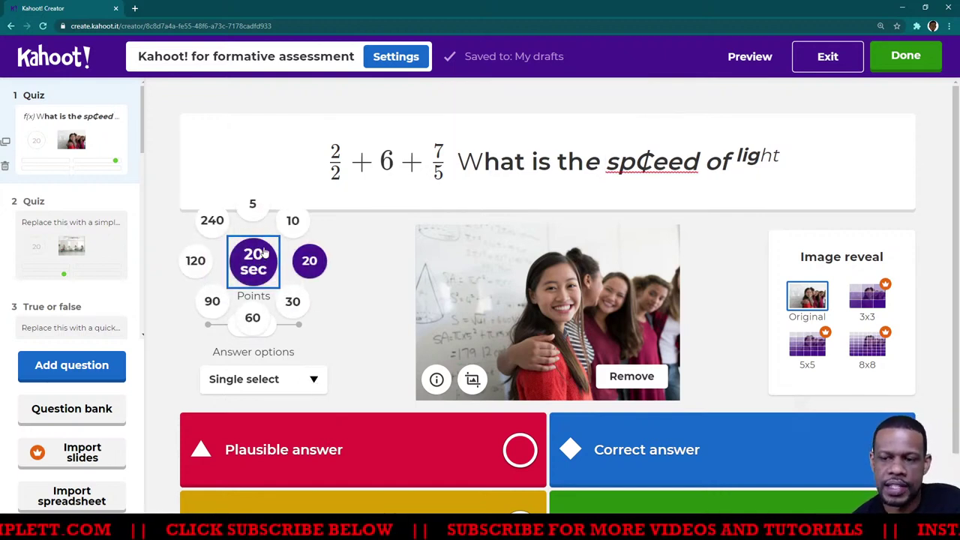
left_click(252, 319)
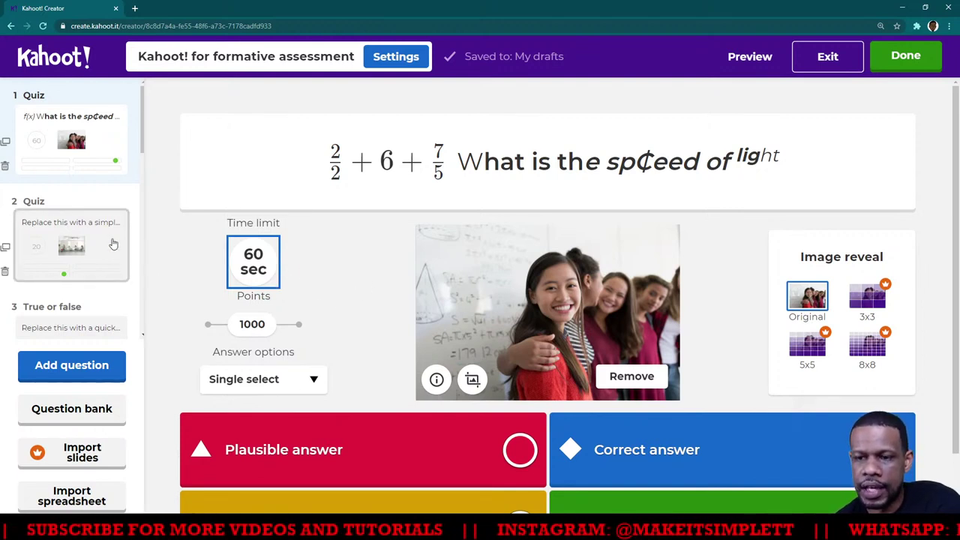
Replace the "Plausible answer" text with "3 X 10⁸ m/s", making the 8 a superscript.
scroll(398, 402, "down", 1)
left_click(292, 373)
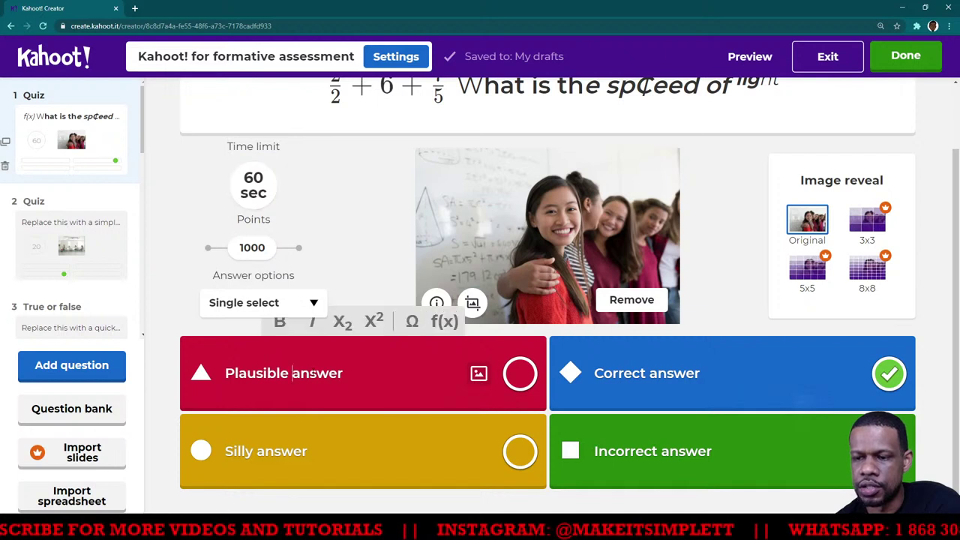
left_click_drag(370, 375, 197, 377)
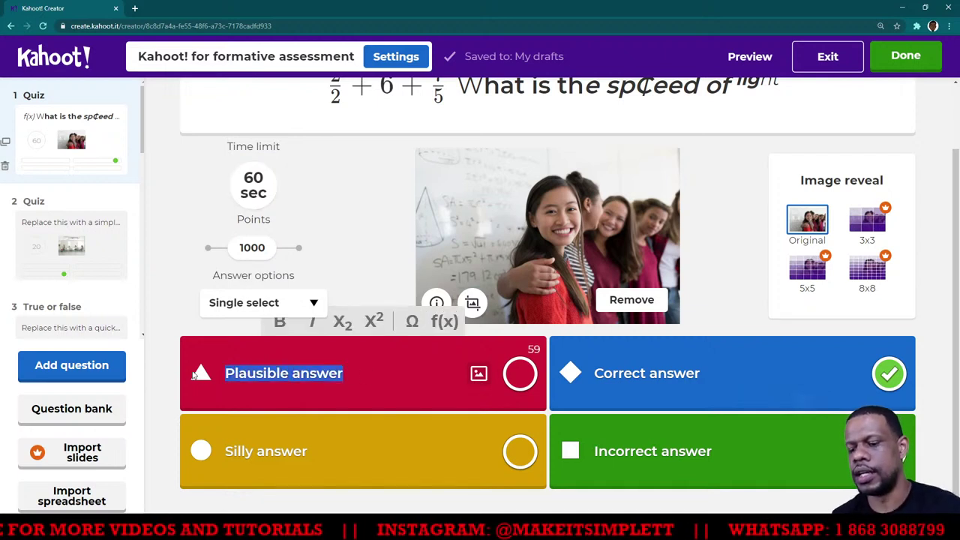
type("3 X 10")
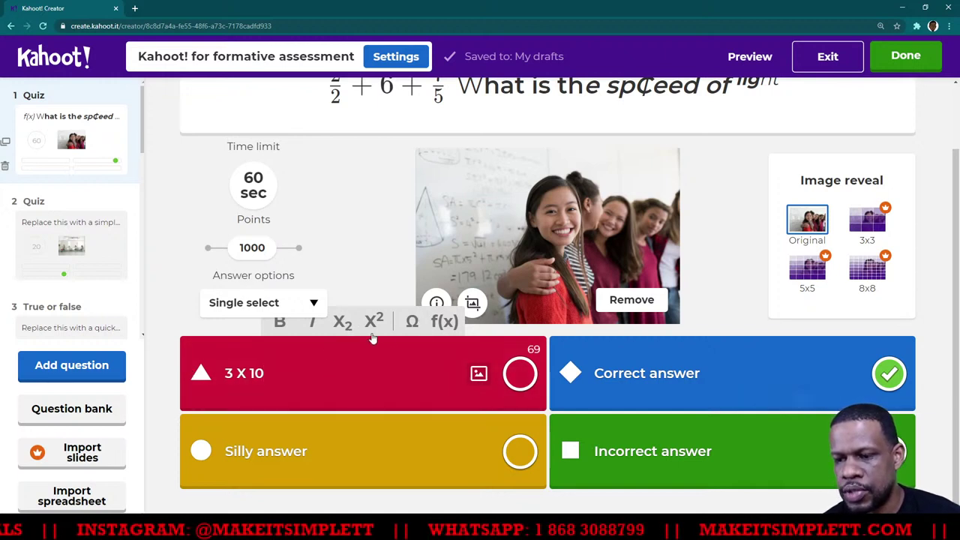
type("8")
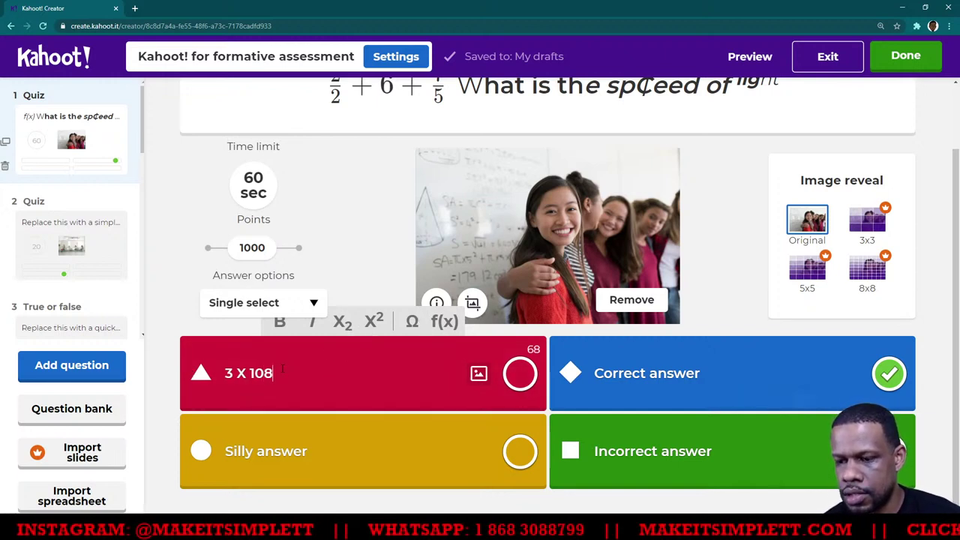
left_click(373, 323)
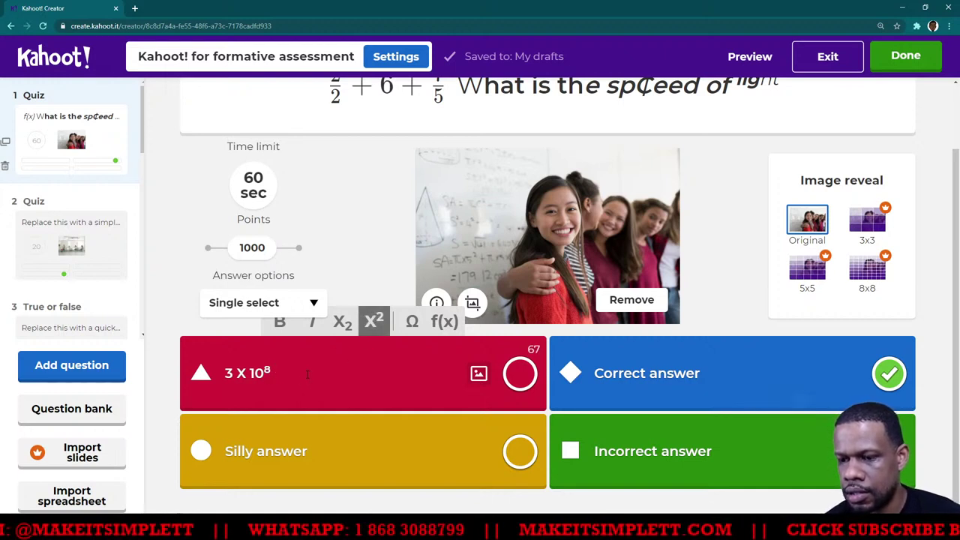
left_click(367, 324)
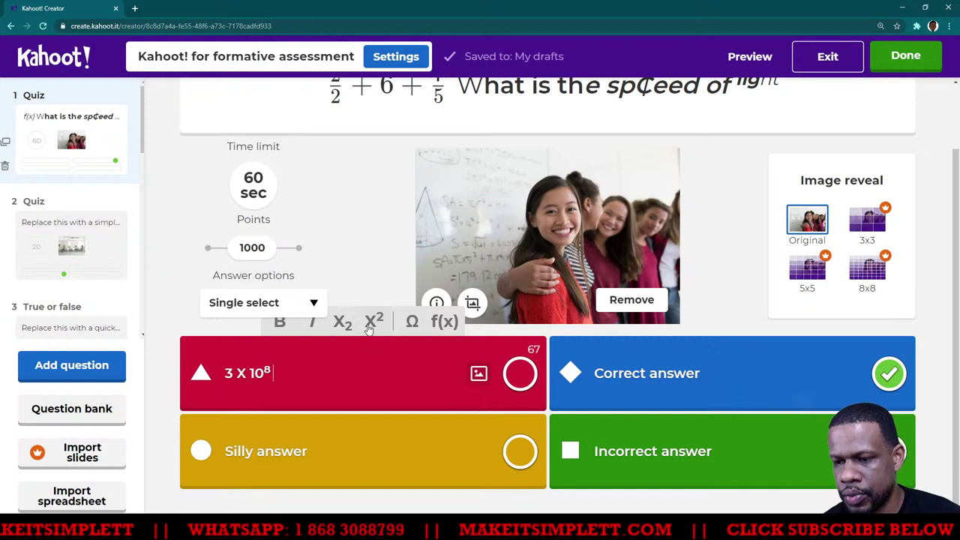
type("m/s")
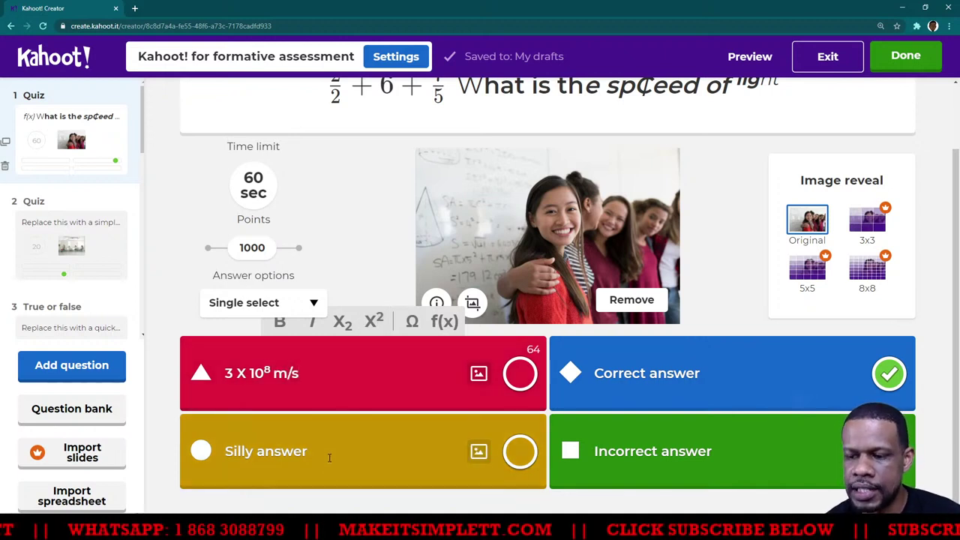
Replace the "Silly answer" text with "banana".
left_click_drag(330, 454, 182, 429)
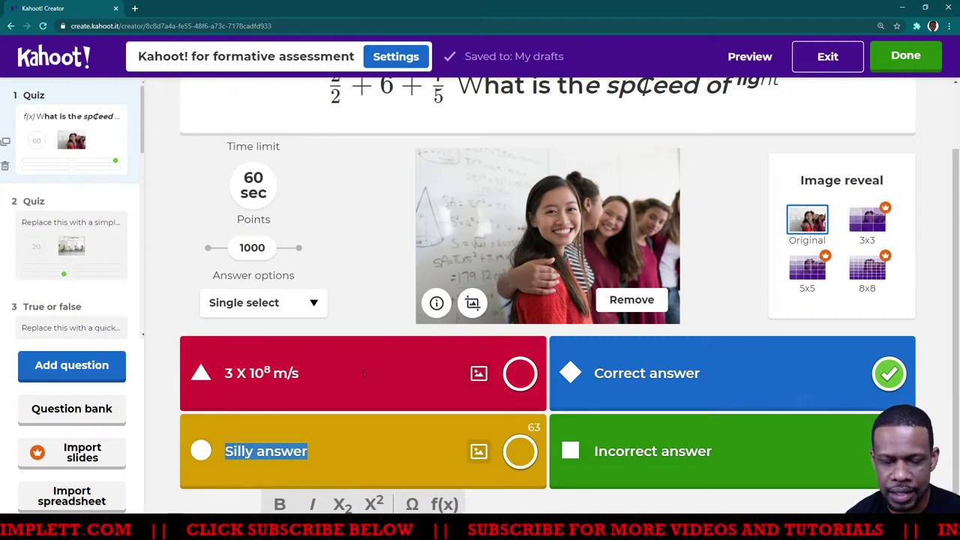
left_click(714, 367)
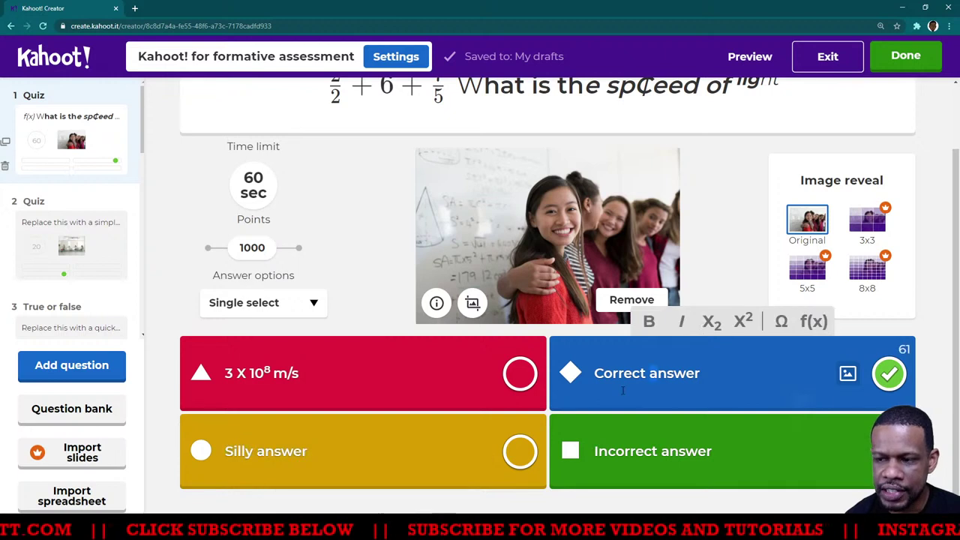
triple_click(714, 367)
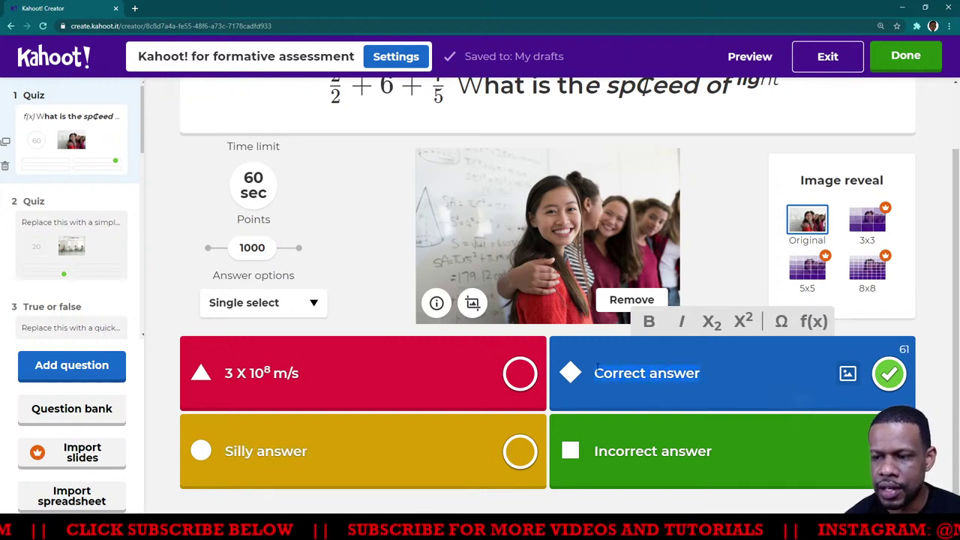
left_click(308, 451)
left_click_drag(307, 450, 210, 452)
type("banana")
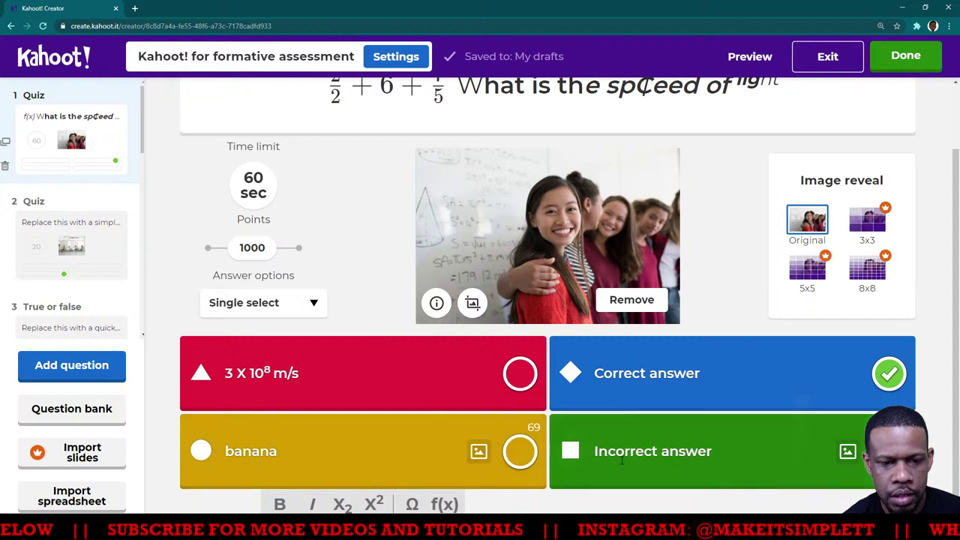
Replace the "Incorrect answer" text with "something wrong".
left_click_drag(713, 450, 594, 451)
key("BackSpace")
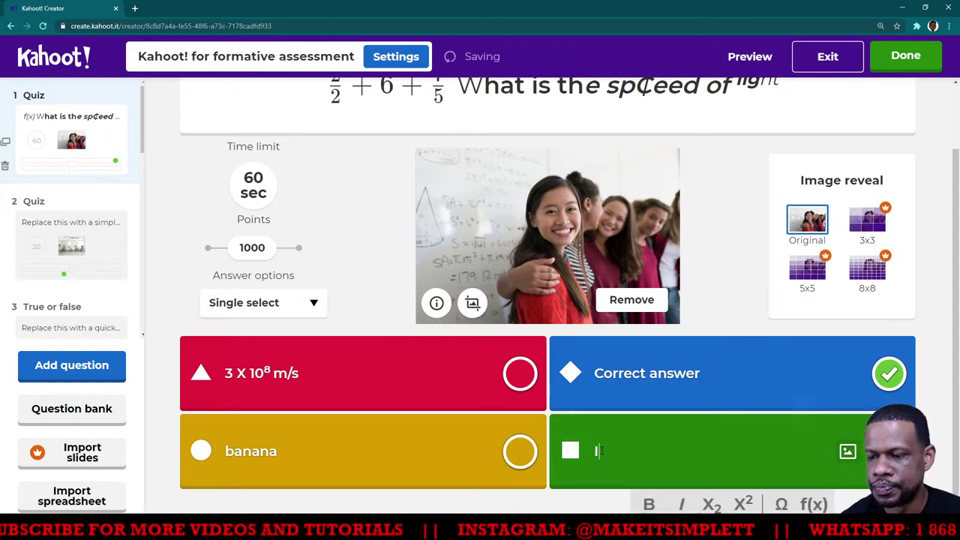
type("something wrong")
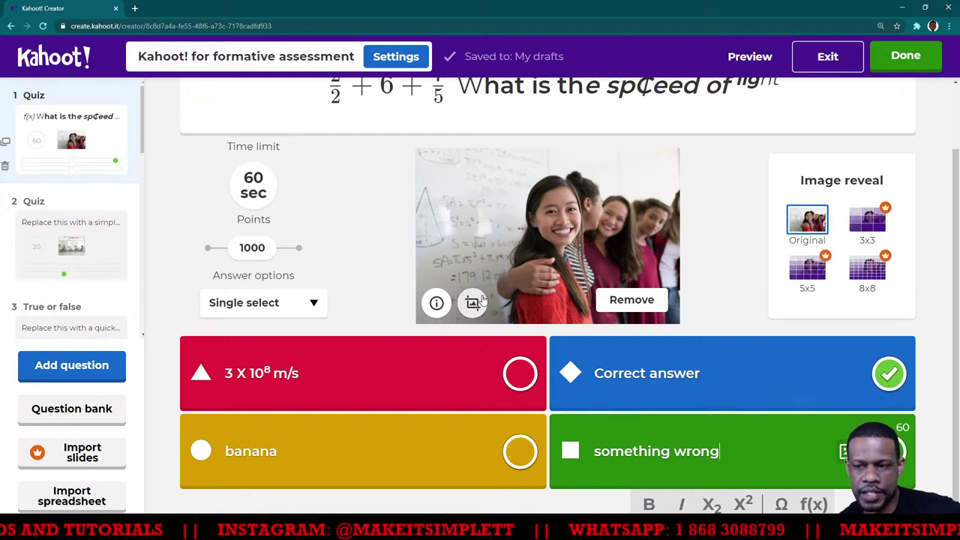
Try the 3x3 image reveal, return it to Original, and remove the image from the first question.
scroll(483, 286, "up", 1)
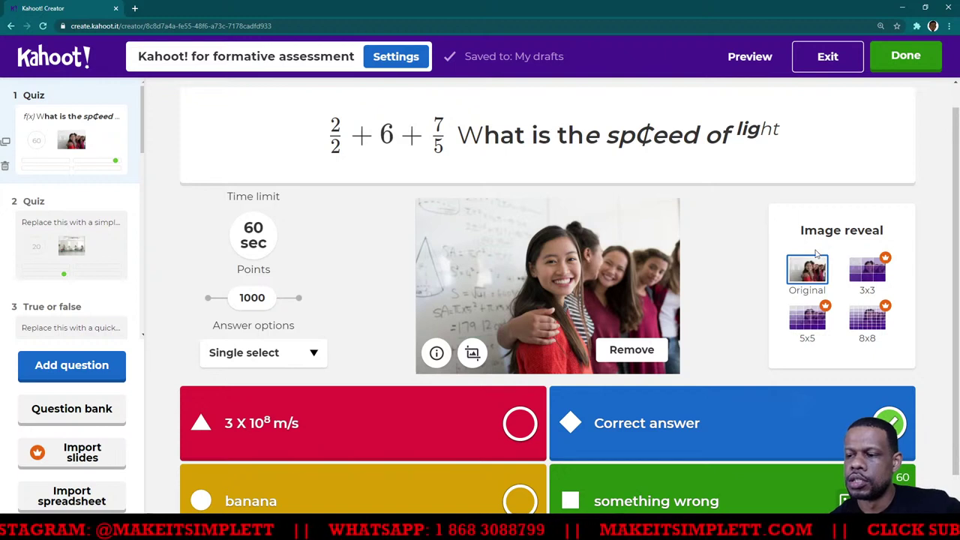
left_click(867, 276)
left_click(816, 274)
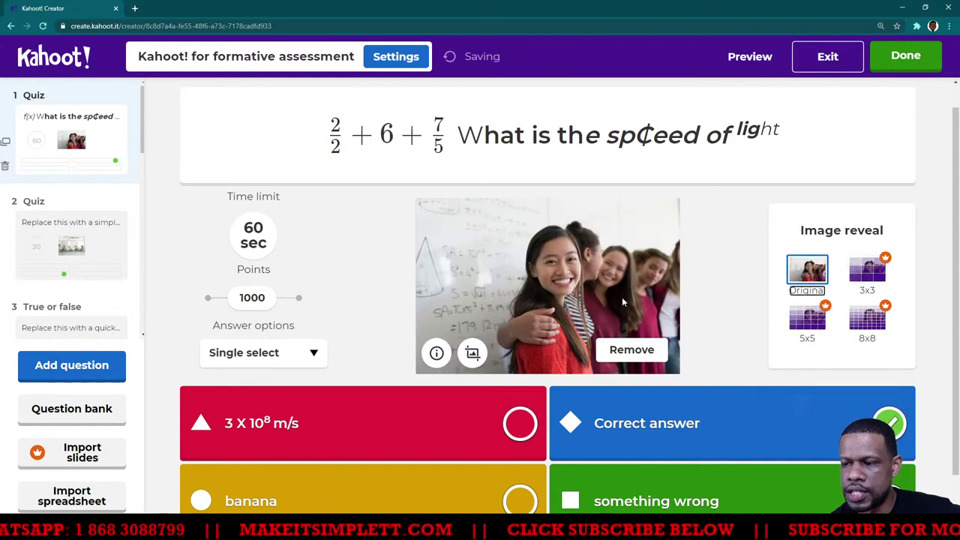
left_click(631, 349)
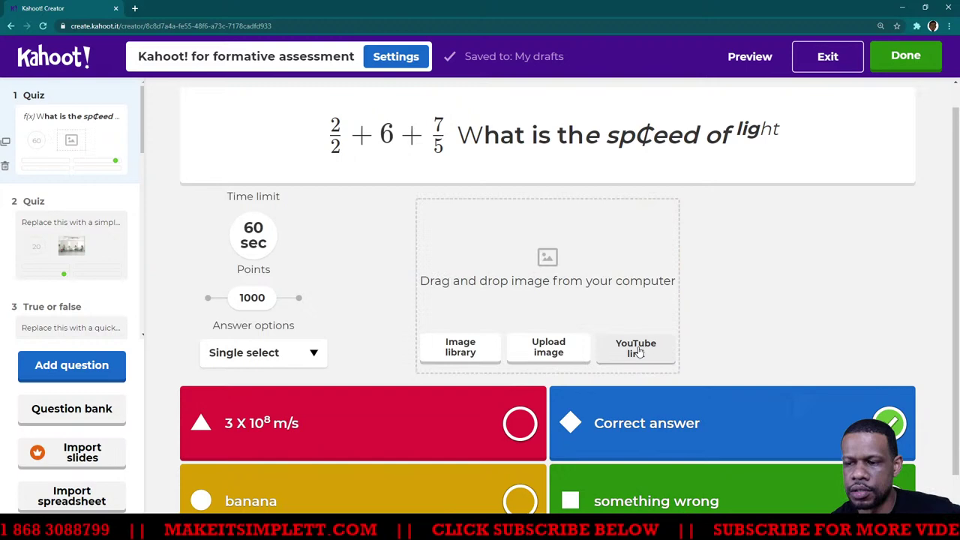
Browse the most popular pictures in the image library and close it without choosing one.
left_click(466, 350)
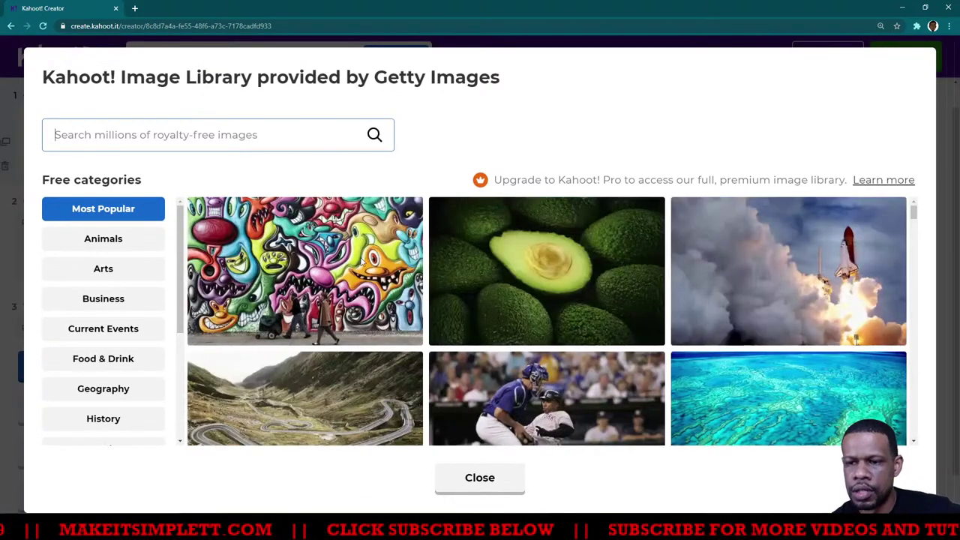
scroll(398, 282, "down", 2)
scroll(398, 282, "down", 2)
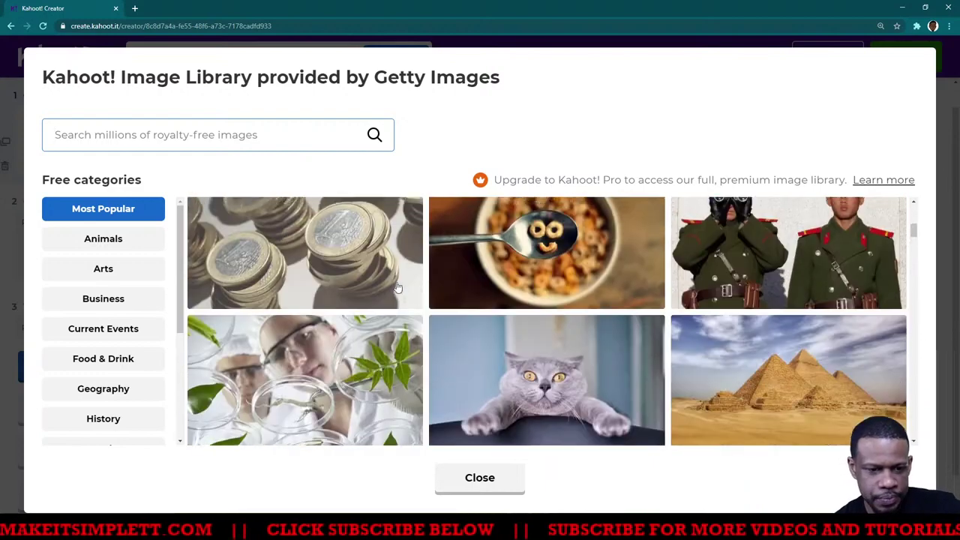
scroll(399, 291, "up", 1)
scroll(398, 290, "up", 3)
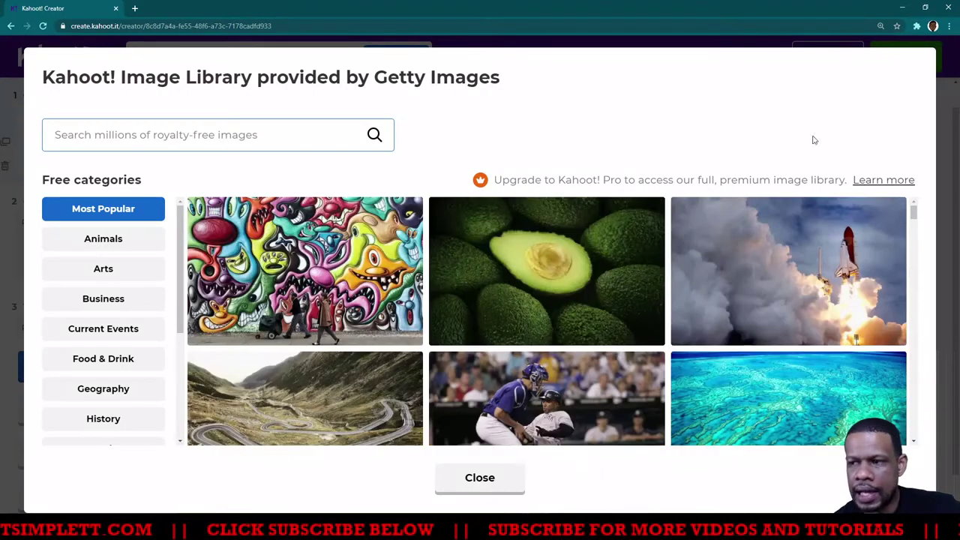
left_click(484, 482)
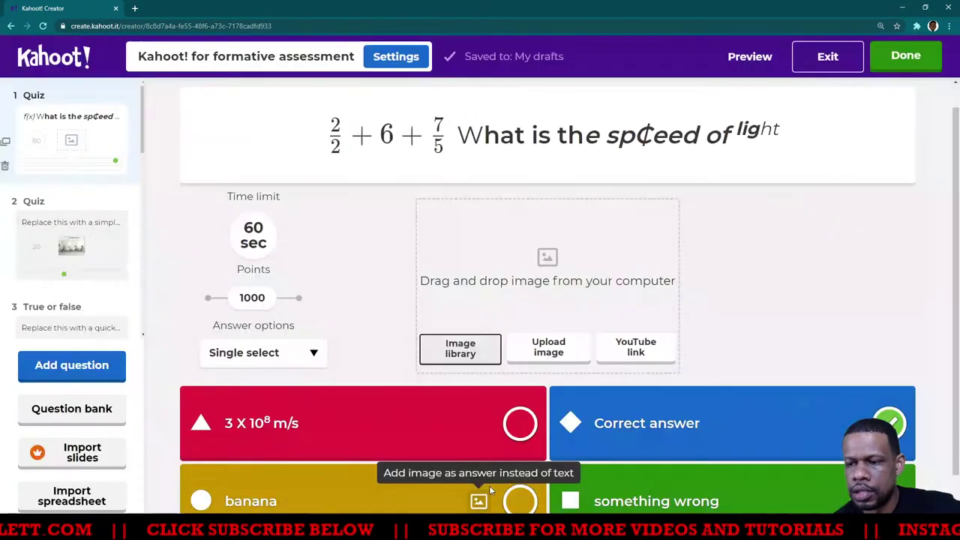
View the option for adding a YouTube video, visit YouTube from it, and return to the question without adding one.
left_click(636, 351)
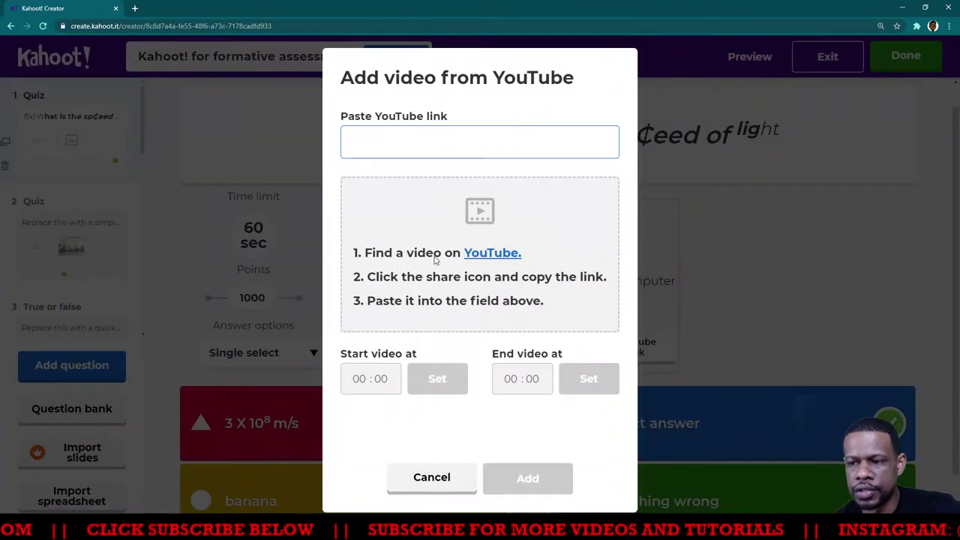
left_click(485, 253)
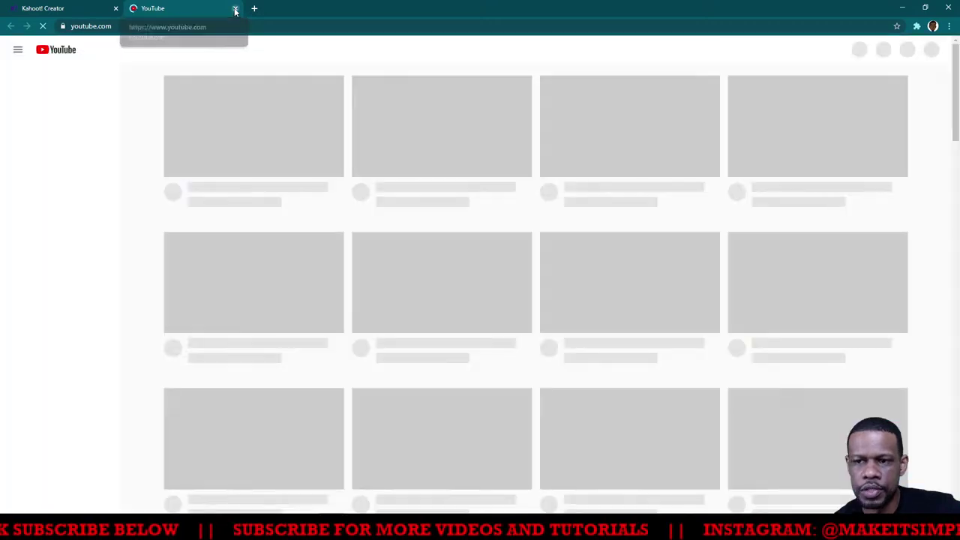
left_click(235, 8)
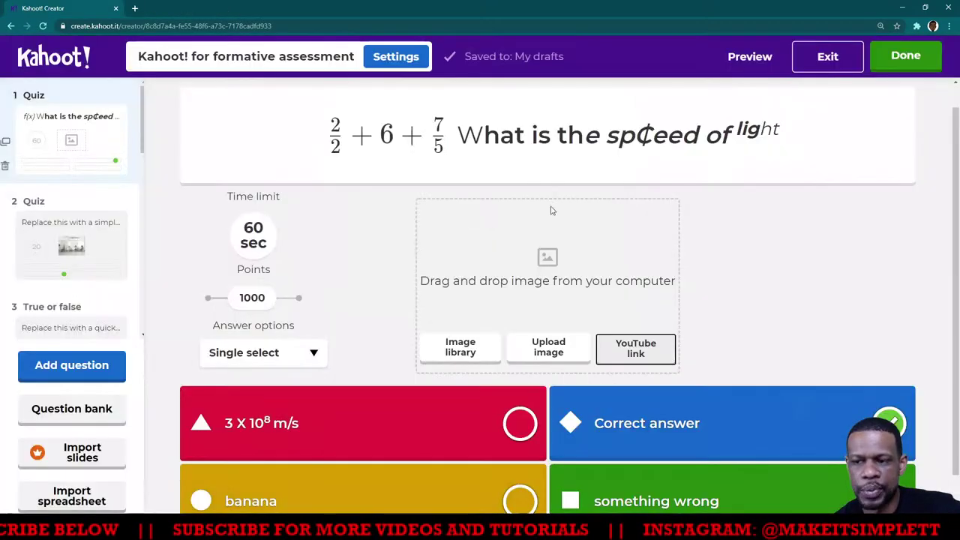
View the option for importing questions from a spreadsheet, try its template download link, and cancel the import.
left_click(432, 477)
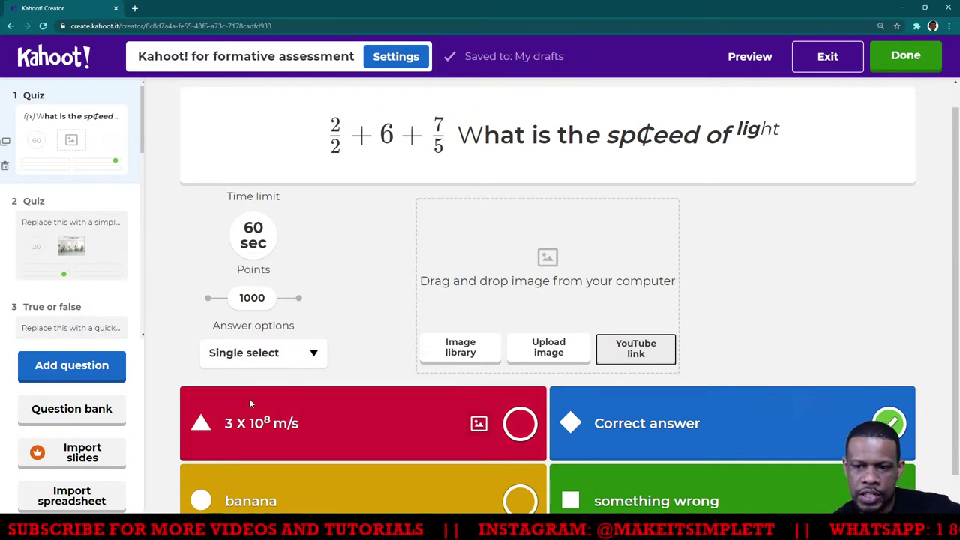
scroll(283, 320, "down", 1)
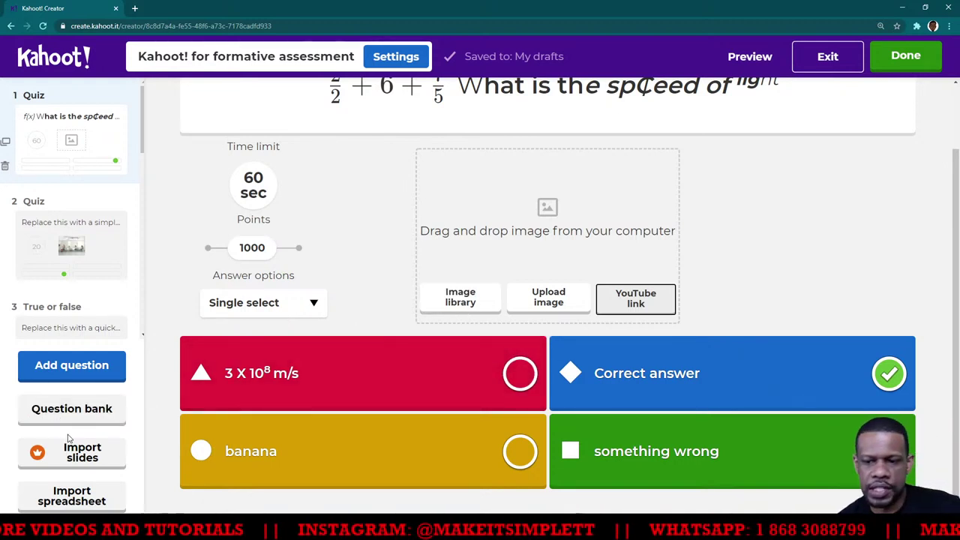
left_click(79, 504)
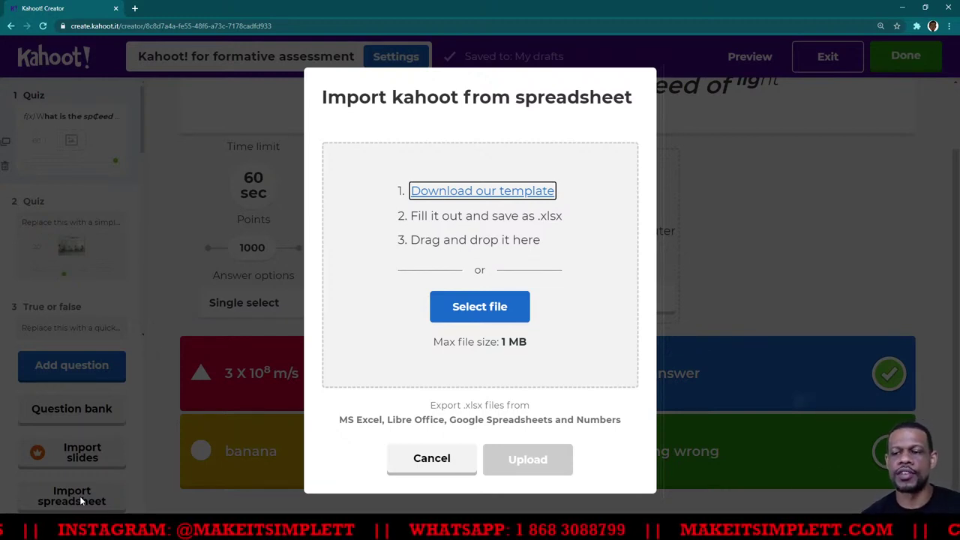
left_click(508, 196)
left_click(508, 201)
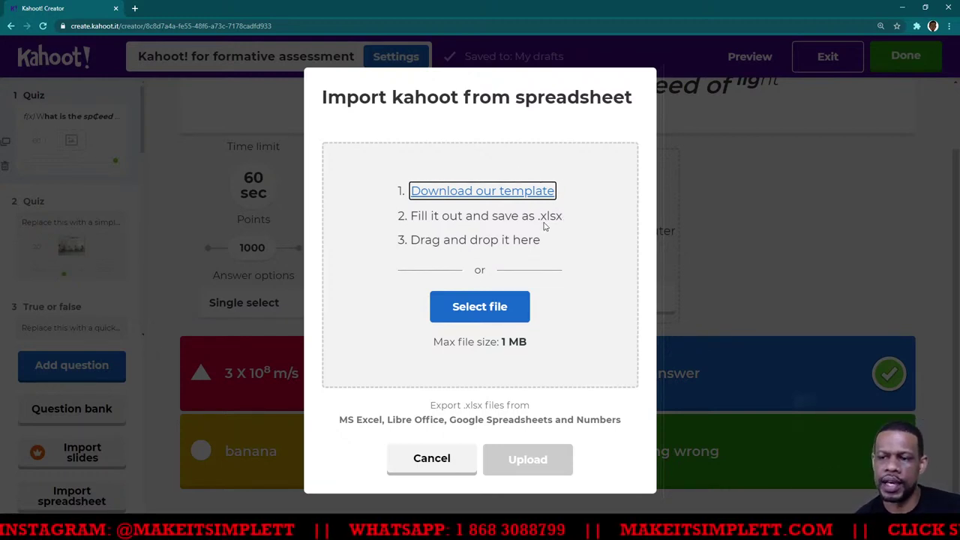
left_click(483, 198)
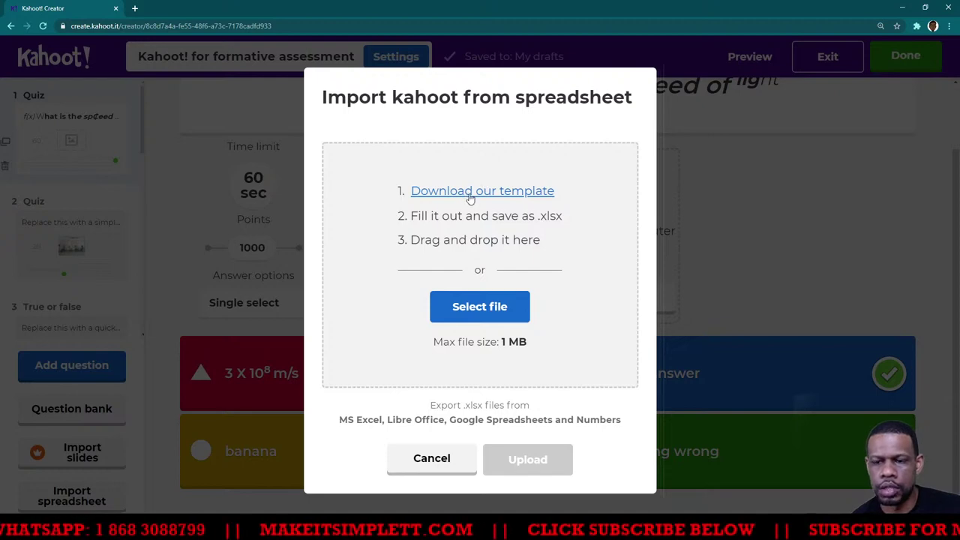
left_click(470, 197)
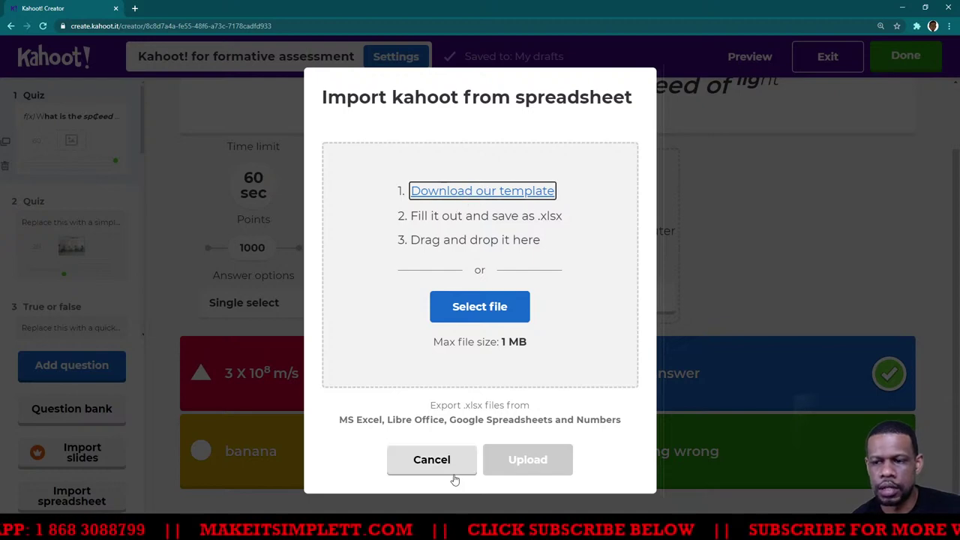
left_click(434, 463)
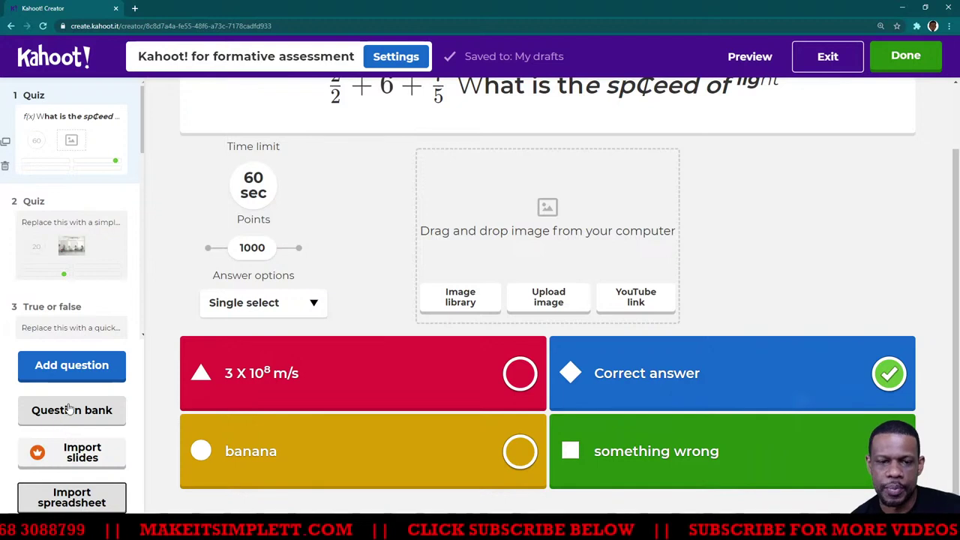
Search the question bank for "when was trinidad made inde".
left_click(69, 409)
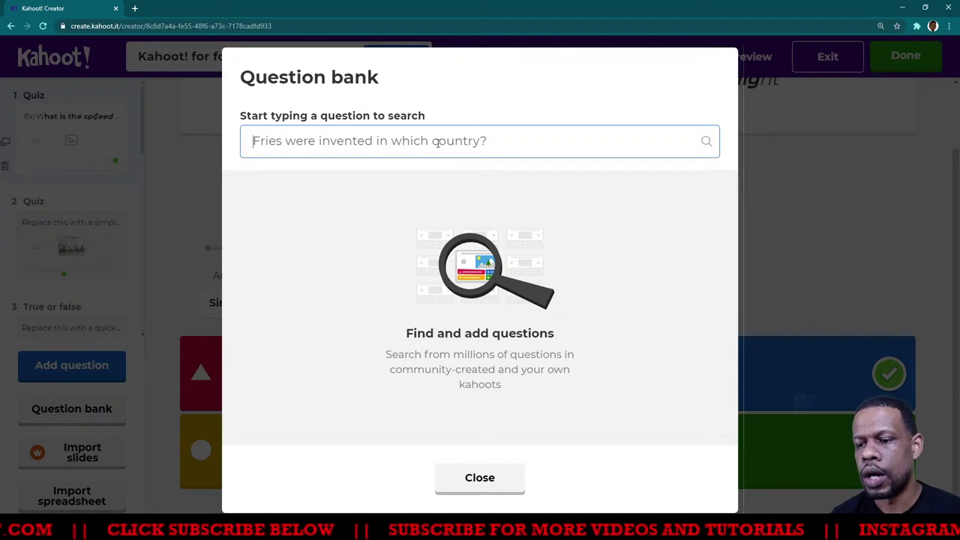
type("when")
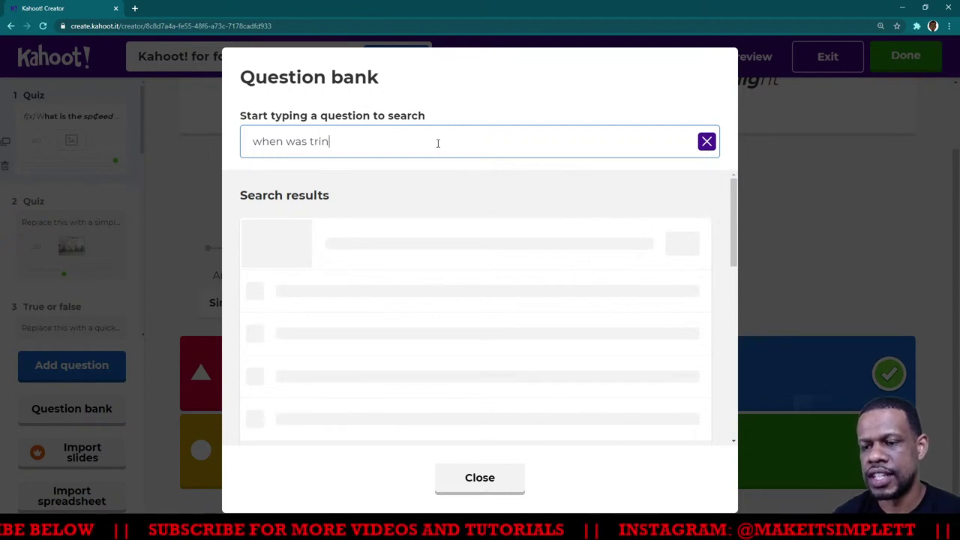
type("was trinidad made inde")
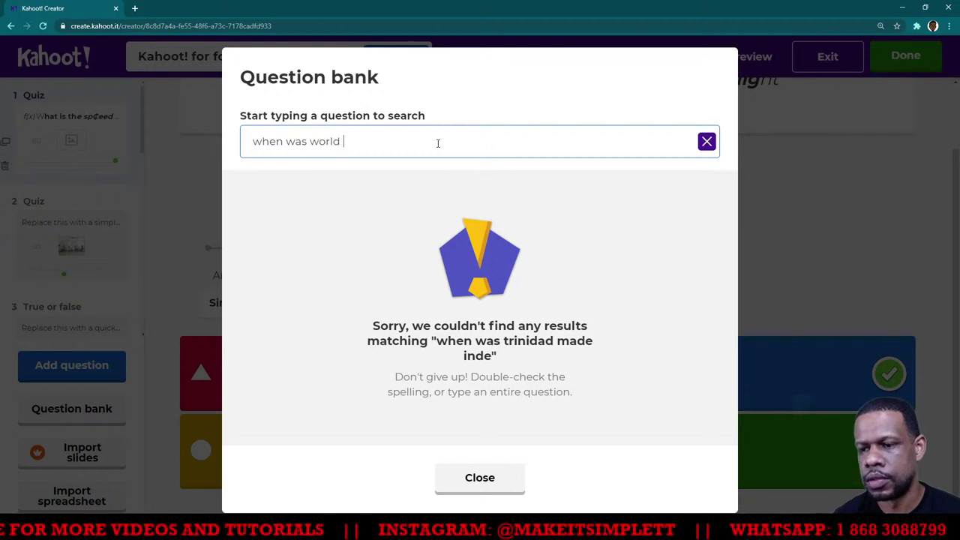
Search the question bank for "when was world war 2" and add the "When was world war 2?" question to the quiz.
type("2")
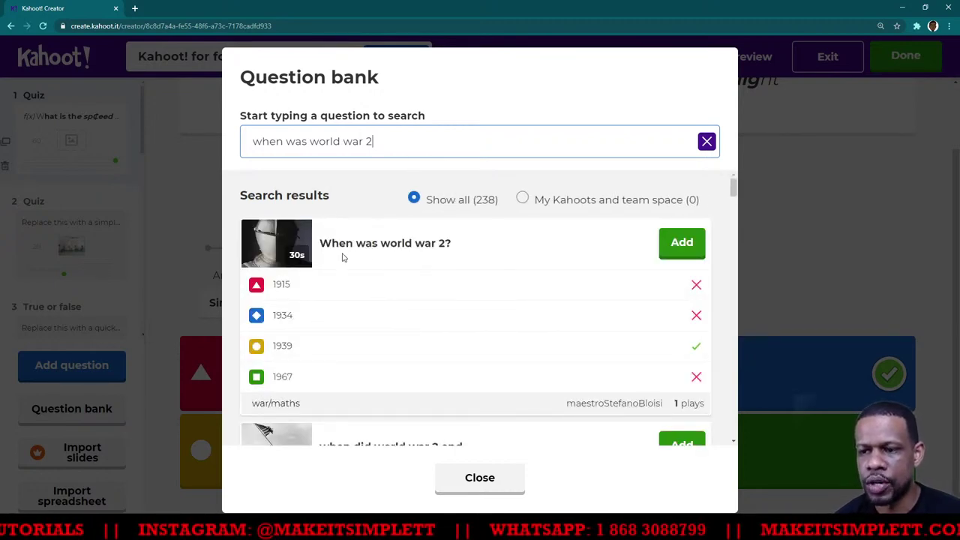
scroll(349, 259, "down", 3)
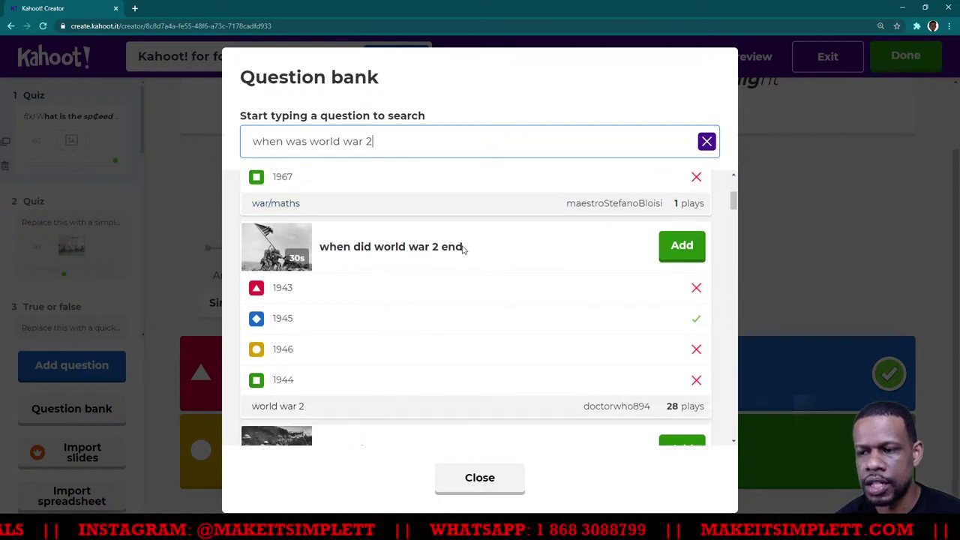
scroll(473, 259, "up", 4)
left_click(681, 248)
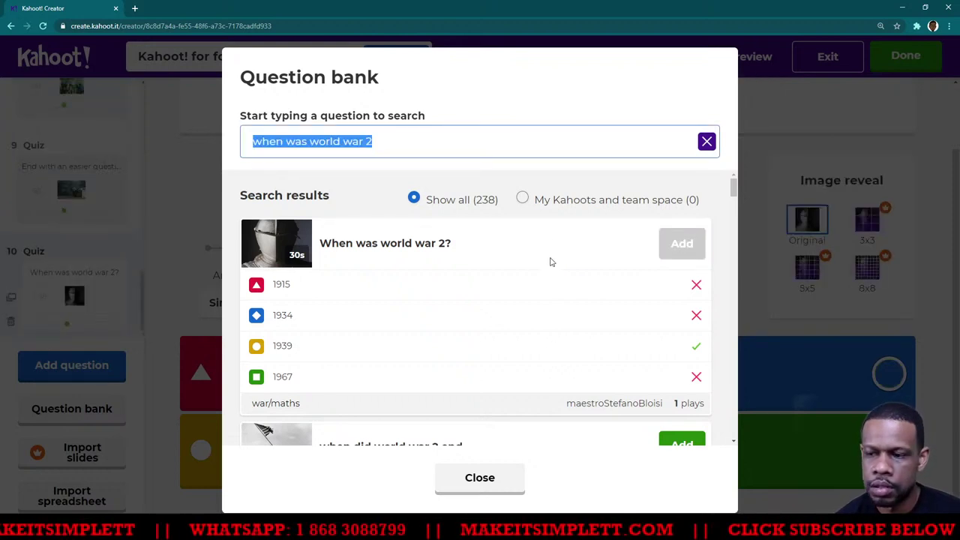
scroll(602, 270, "down", 2)
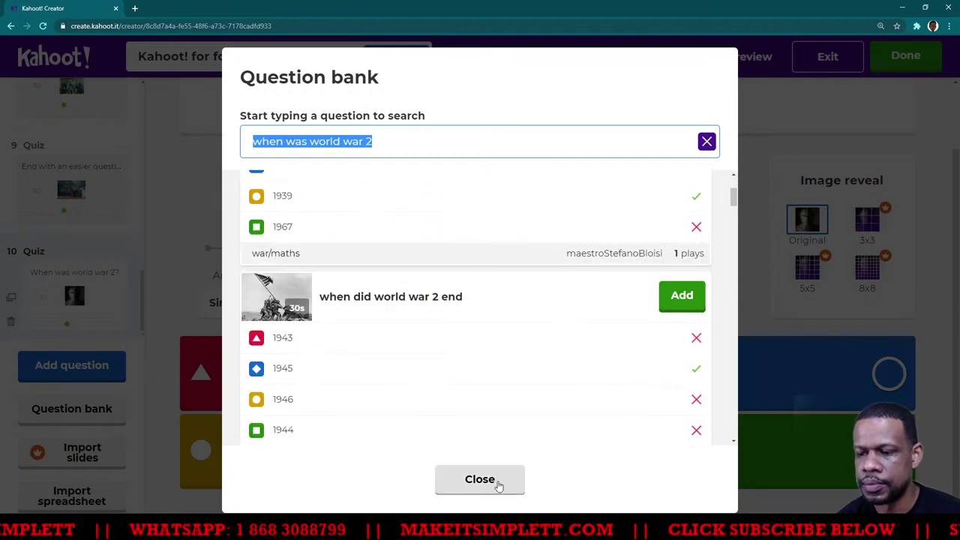
left_click(480, 484)
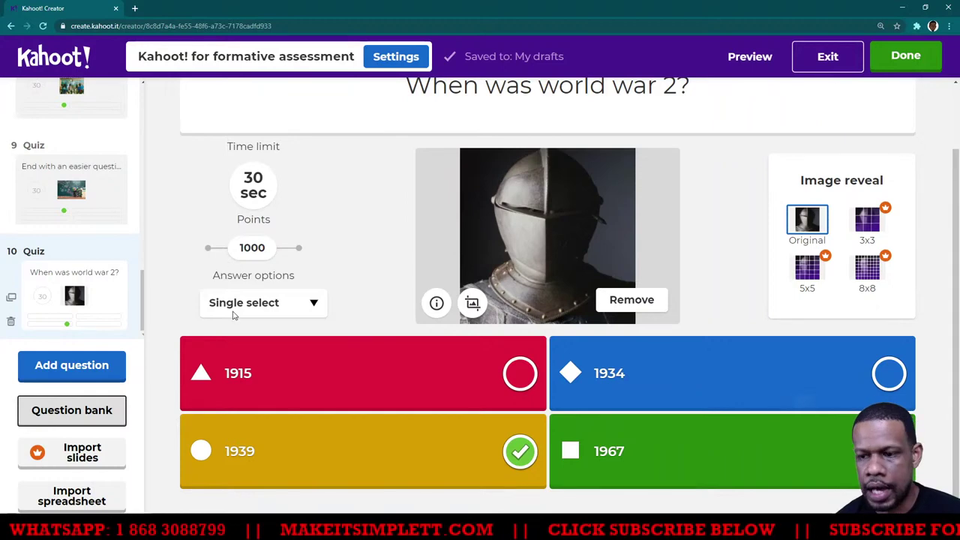
Check the first question in the quiz and return to the added "When was world war 2?" question to review it.
scroll(66, 225, "up", 10)
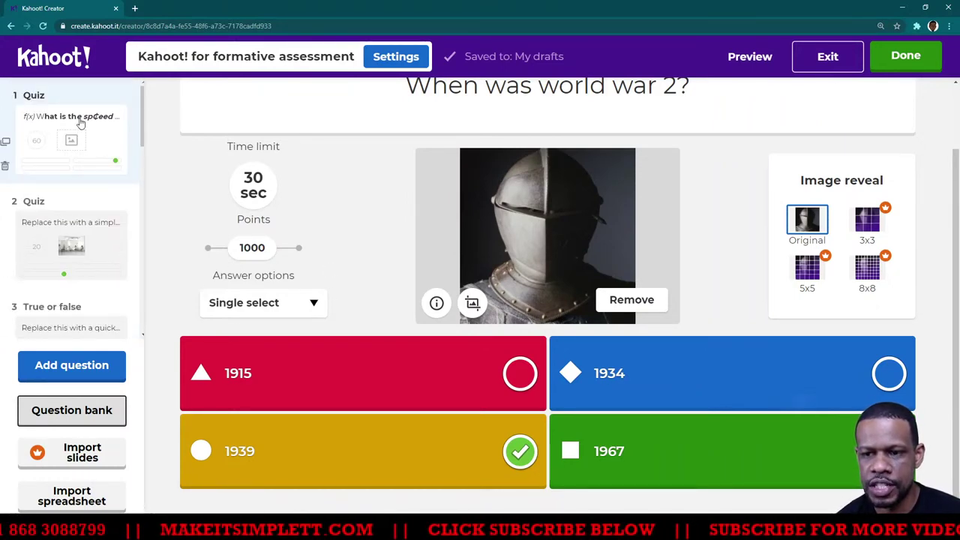
left_click(83, 124)
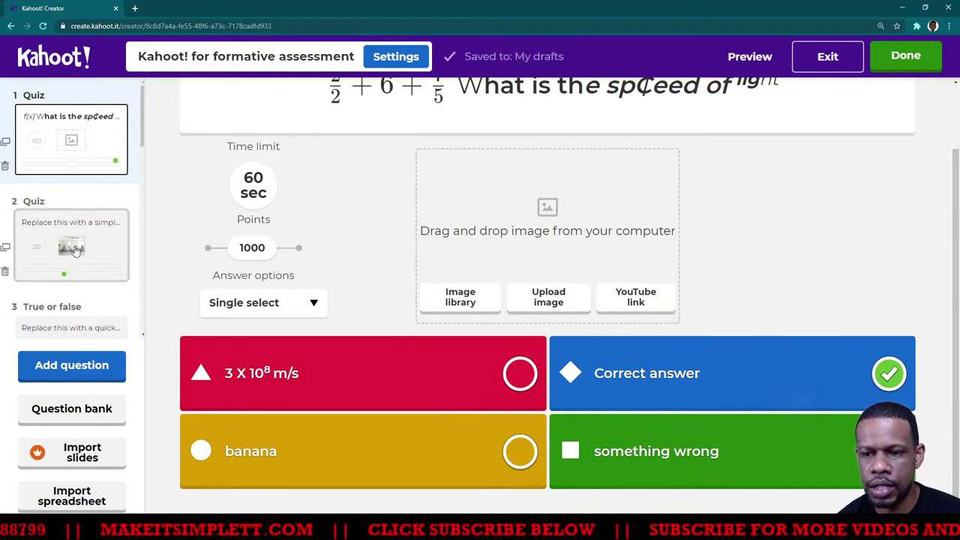
scroll(75, 204, "down", 5)
scroll(73, 201, "down", 5)
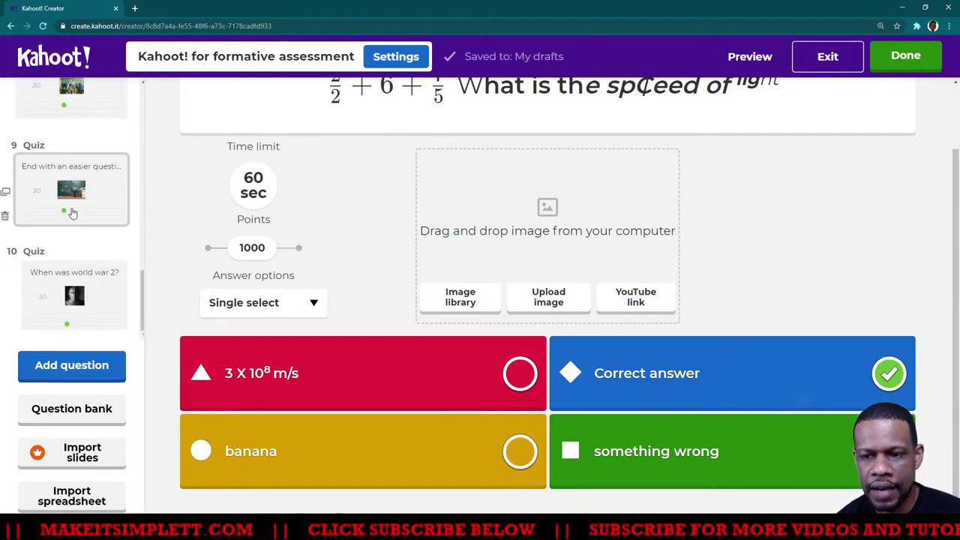
left_click(84, 285)
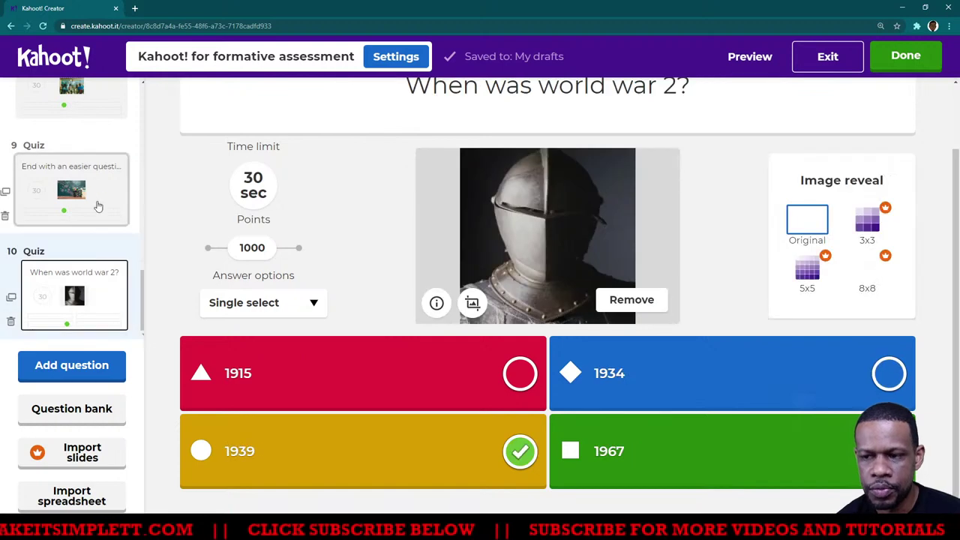
scroll(430, 212, "up", 1)
scroll(430, 212, "up", 1)
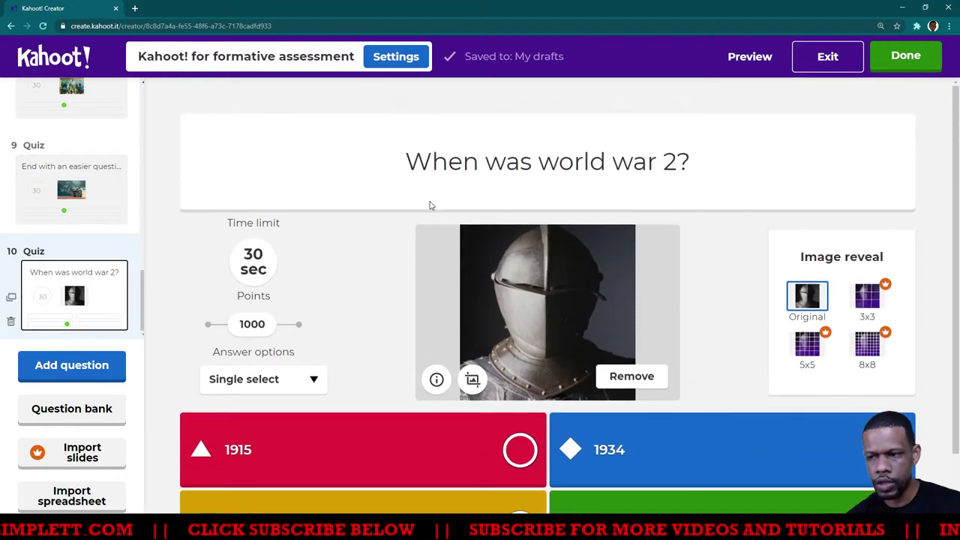
Search the question bank for "cell strucutre" and browse the suggested questions to the end of the list.
left_click(84, 412)
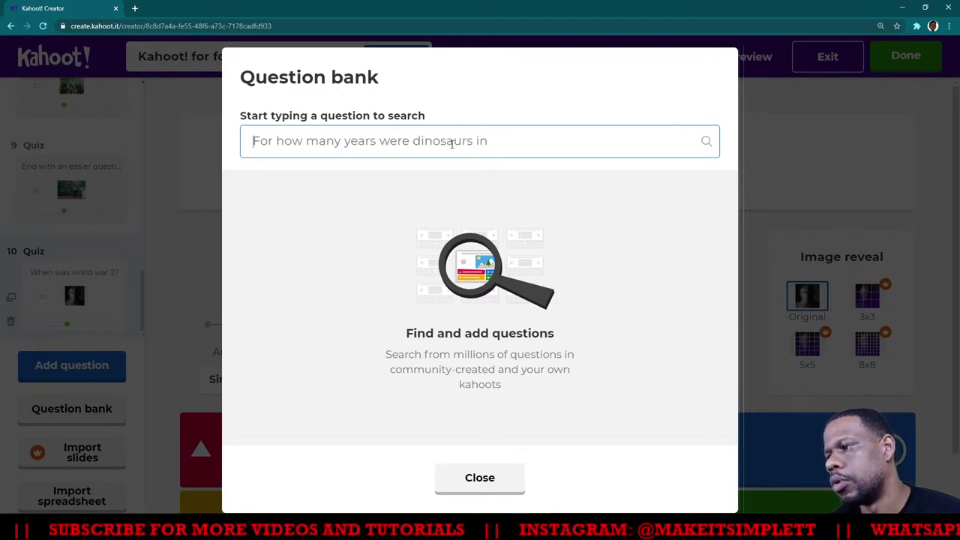
type("cel")
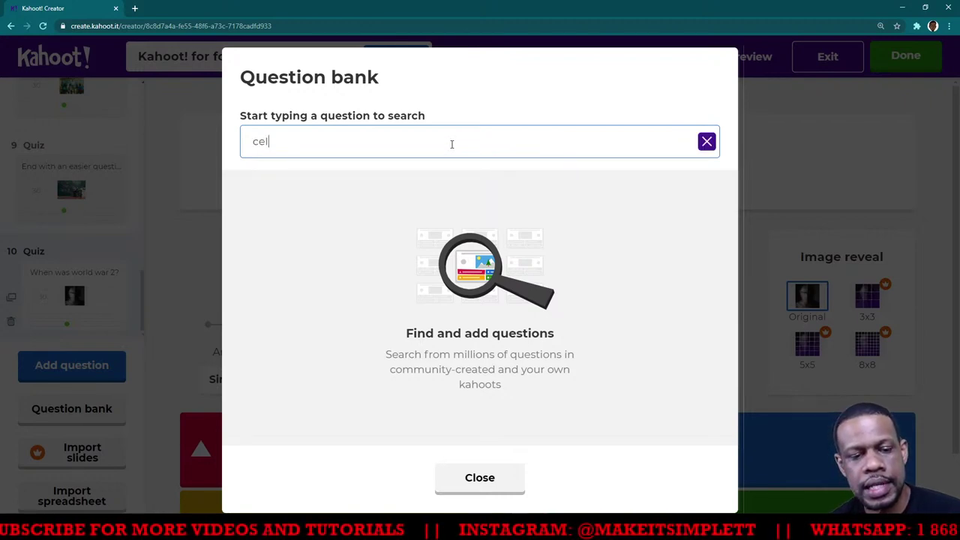
type("l strucut")
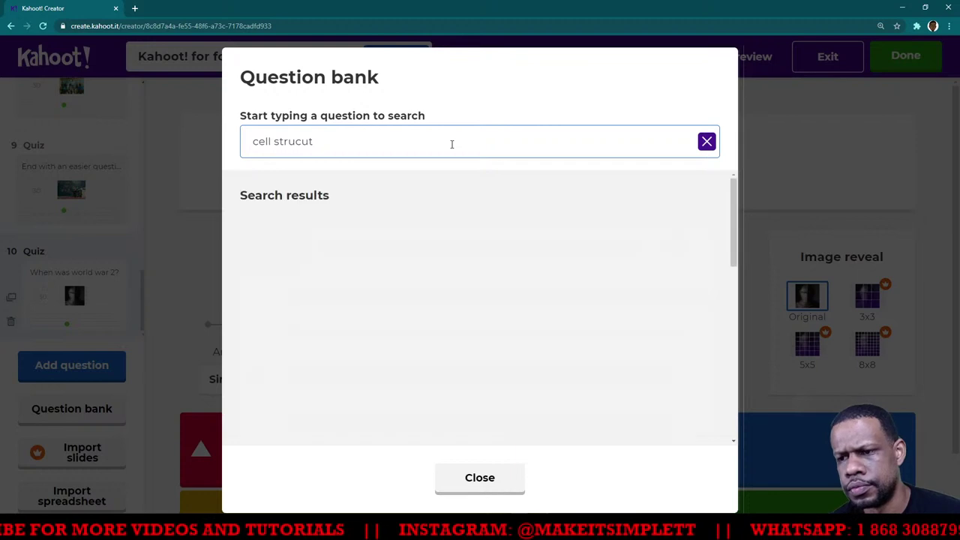
type("re")
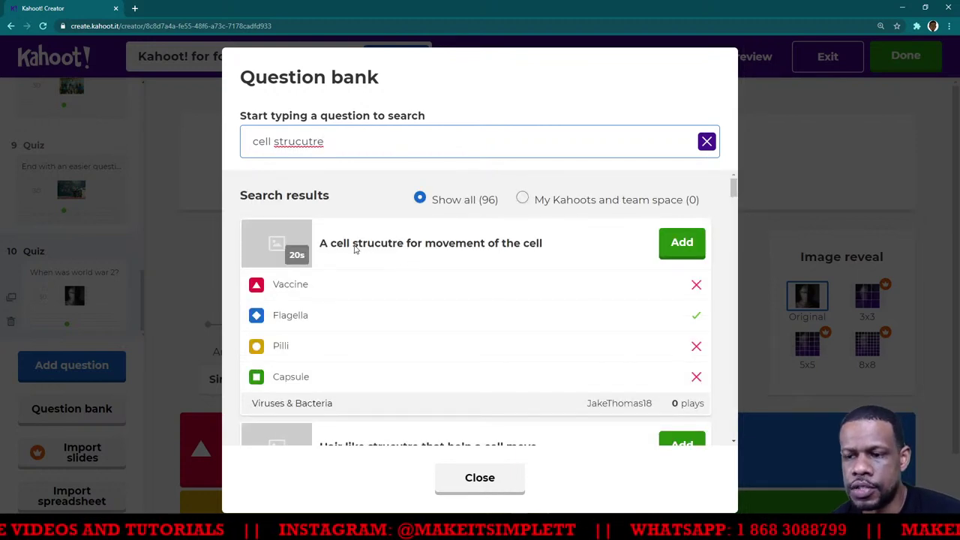
scroll(356, 255, "down", 12)
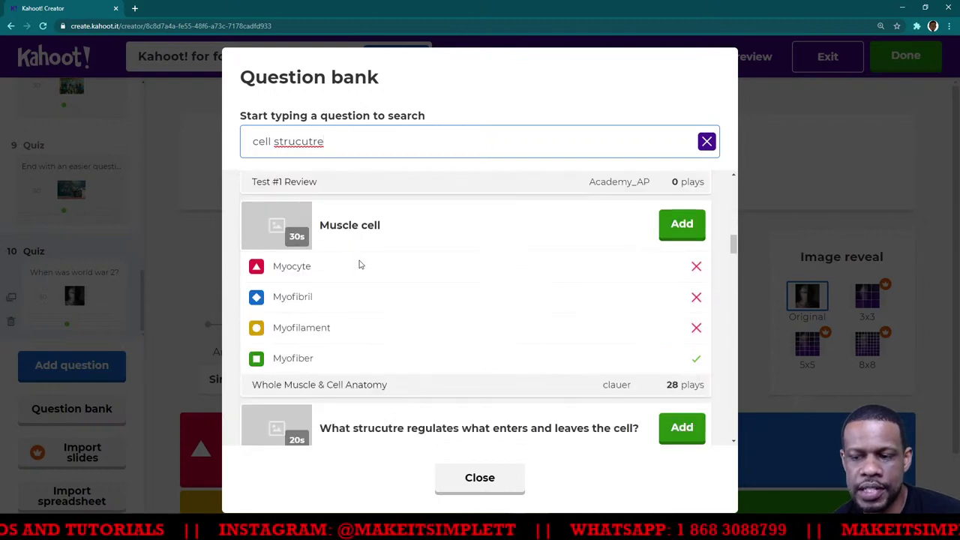
scroll(359, 265, "down", 8)
scroll(363, 258, "down", 15)
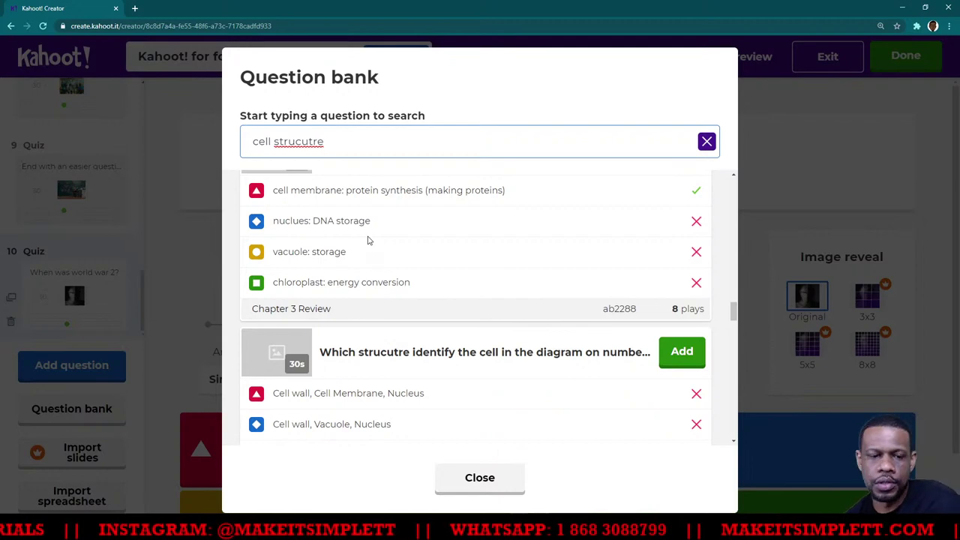
scroll(368, 242, "down", 15)
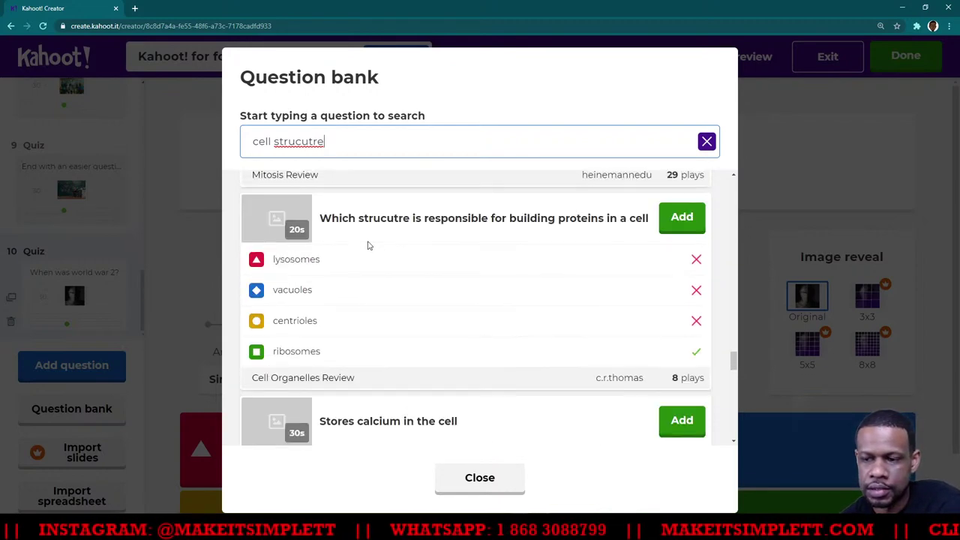
scroll(368, 246, "down", 8)
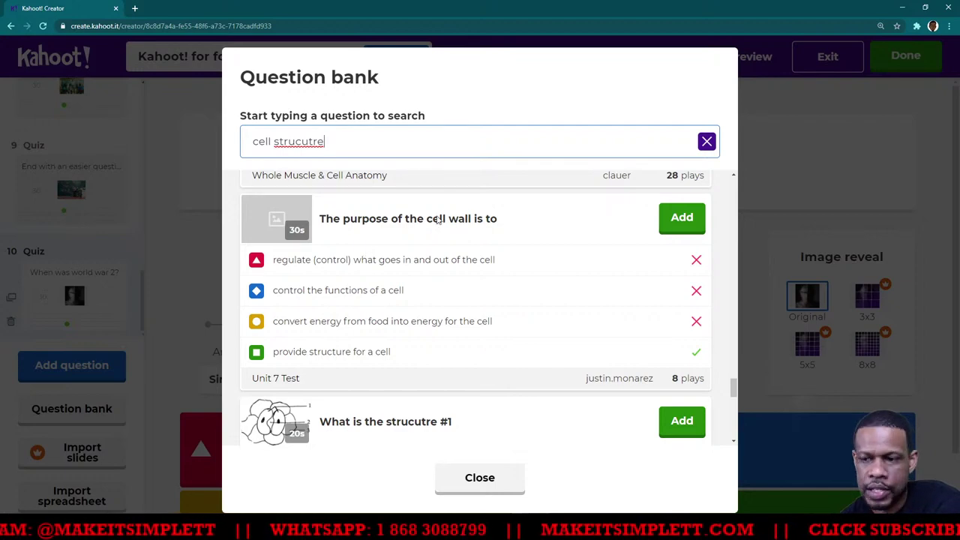
scroll(402, 242, "down", 6)
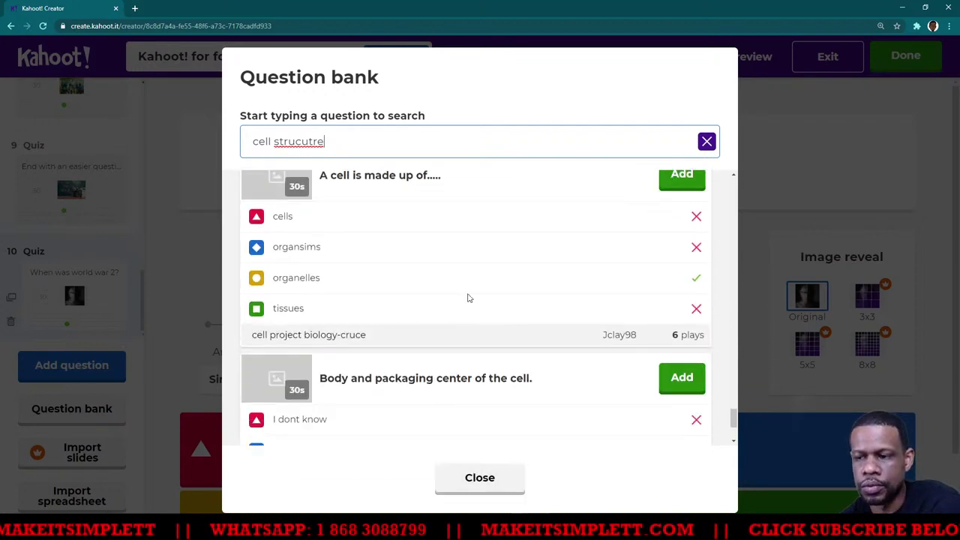
scroll(467, 295, "down", 4)
Search the question bank for "simple addition" instead and browse the suggested questions.
left_click_drag(392, 147, 210, 131)
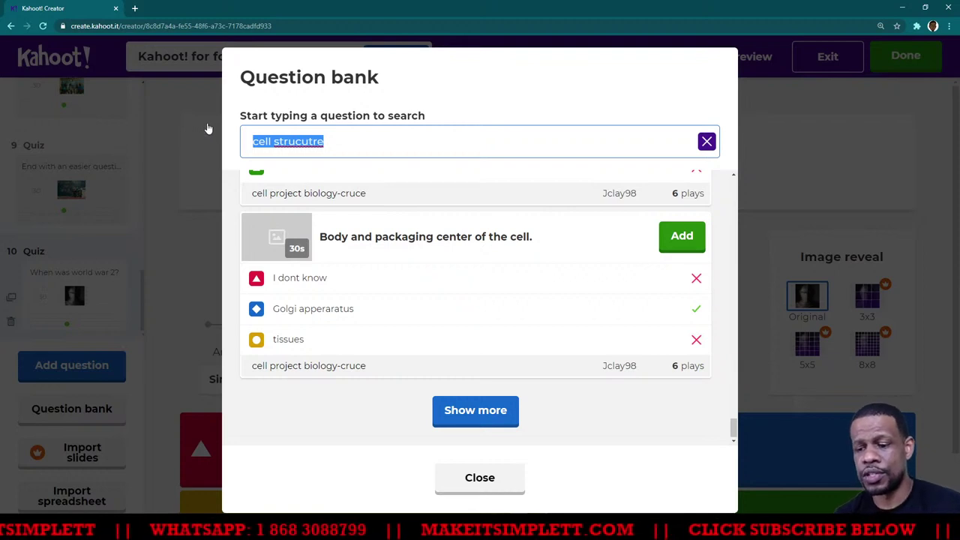
type("s")
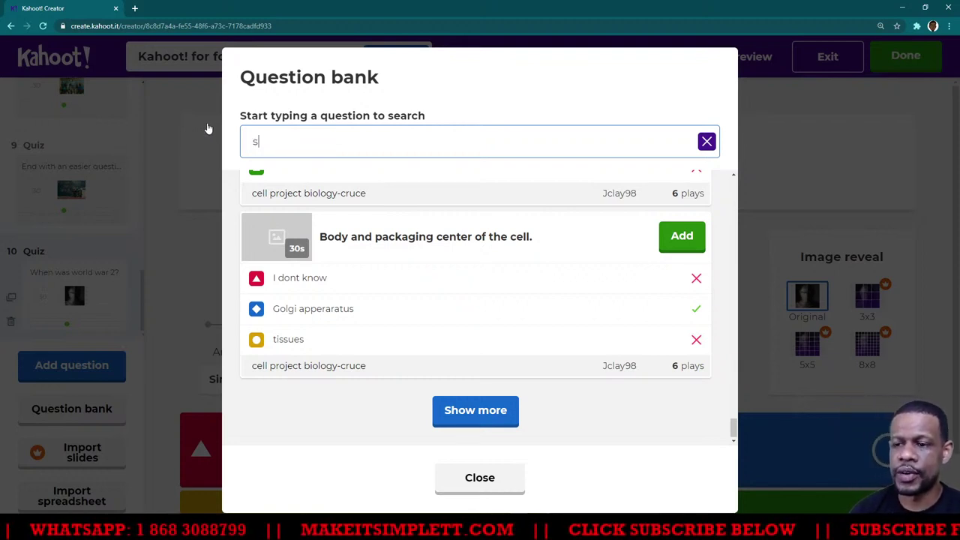
type("imple addition")
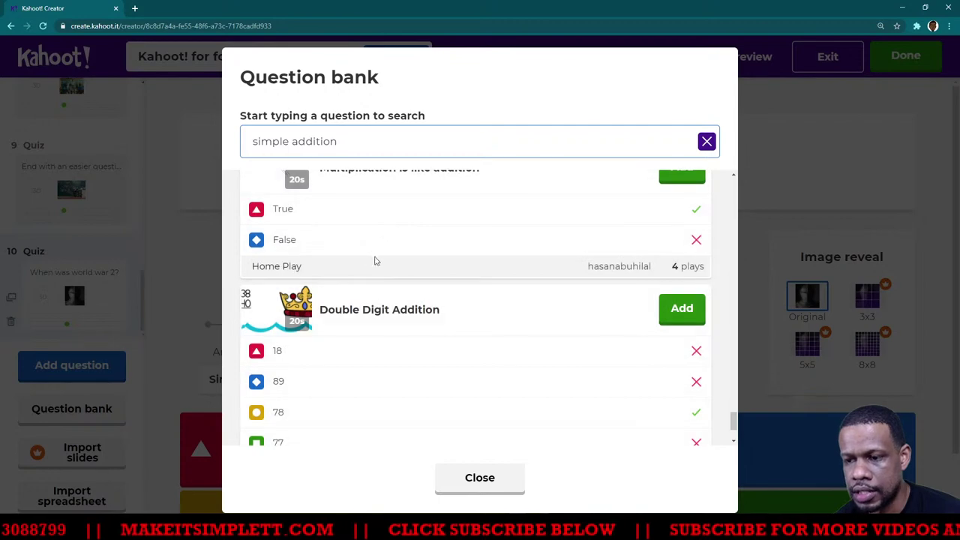
scroll(375, 199, "up", 4)
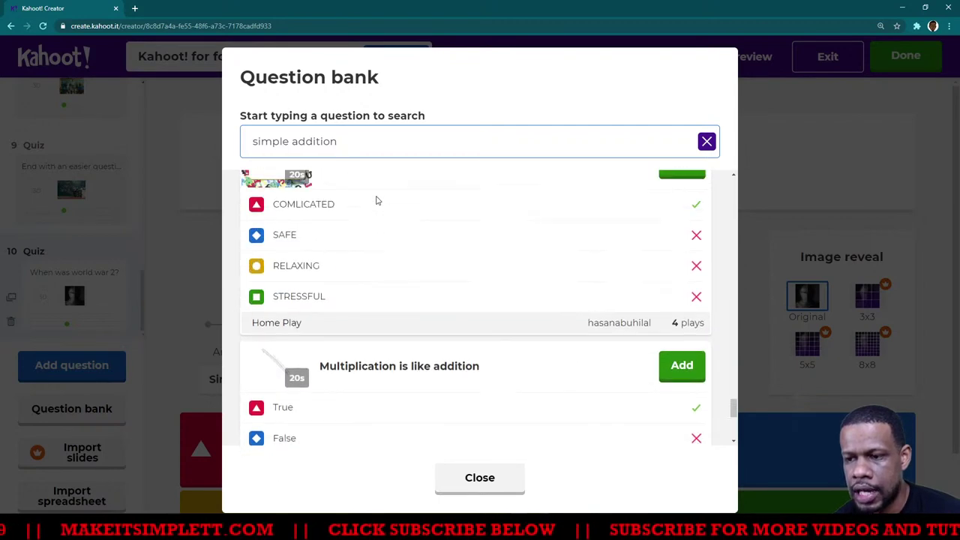
scroll(375, 203, "down", 6)
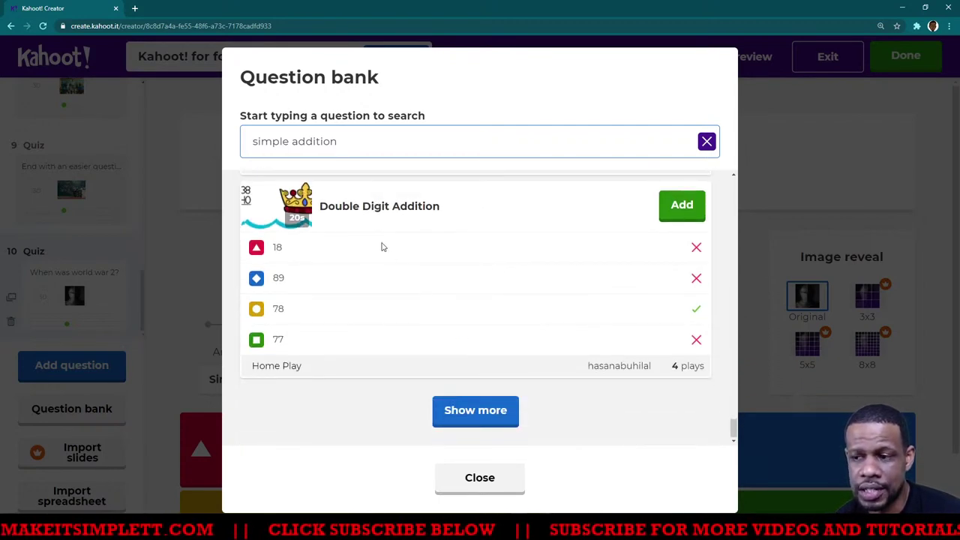
scroll(398, 260, "up", 1)
scroll(398, 260, "up", 6)
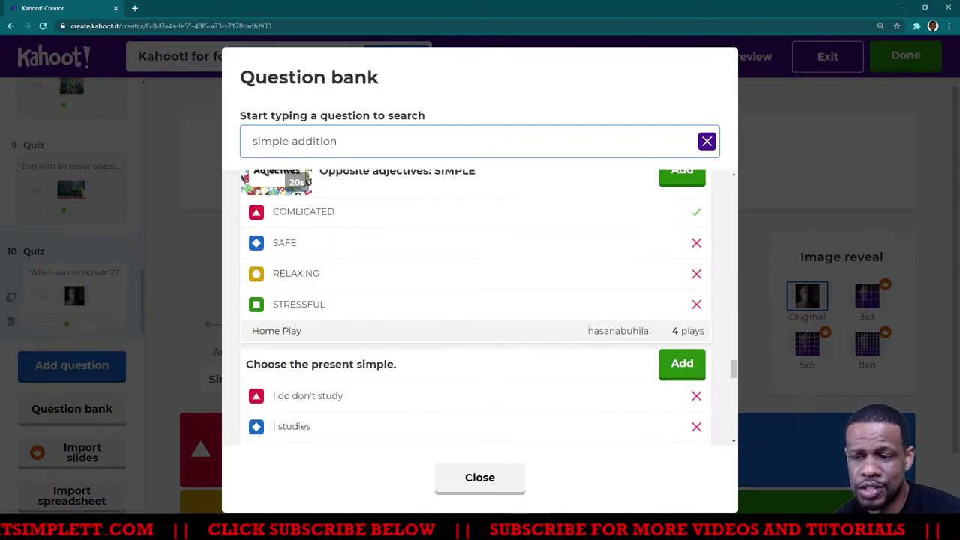
Close the question bank and save the spreadsheet import template to the Desktop as KahootQuizTemplate (1).xlsx, then leave the import dialog.
scroll(518, 281, "up", 8)
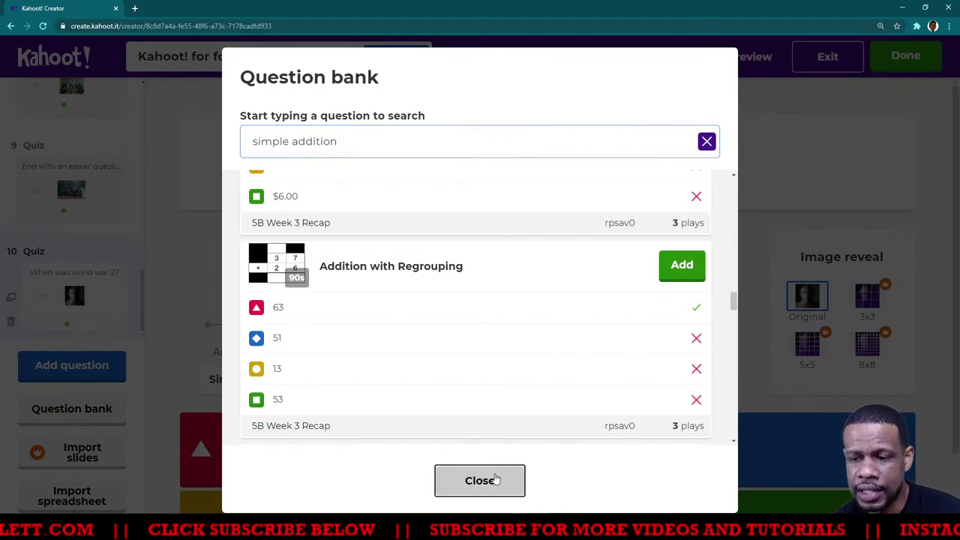
left_click(491, 479)
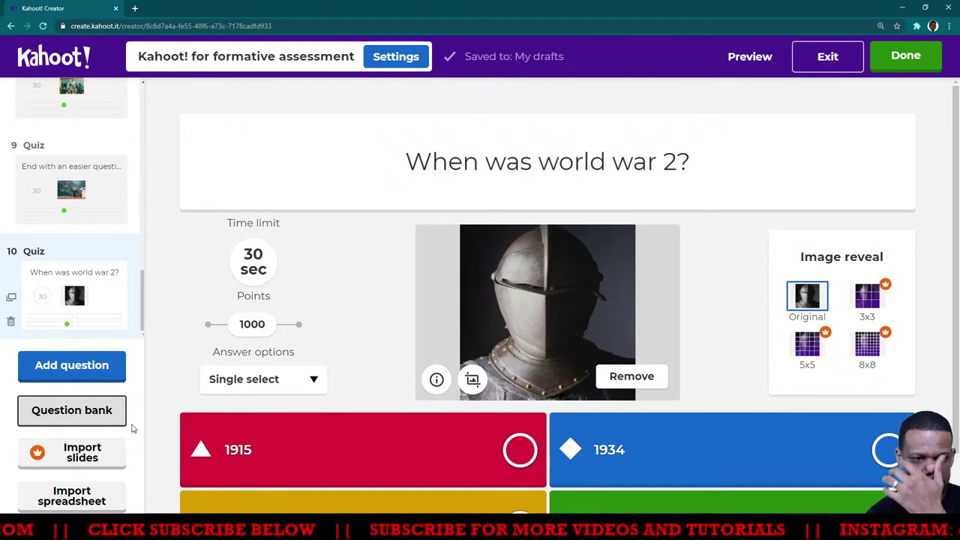
left_click(72, 495)
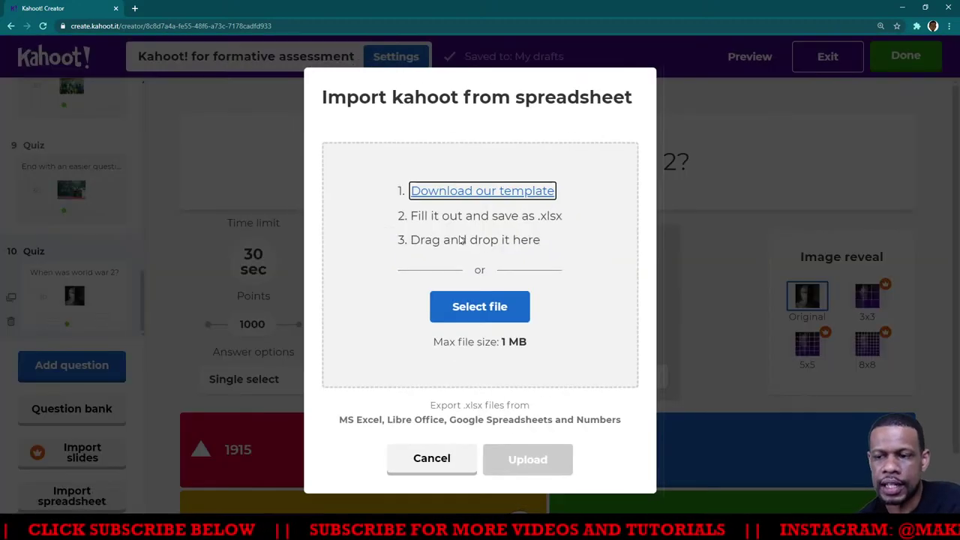
left_click(484, 194)
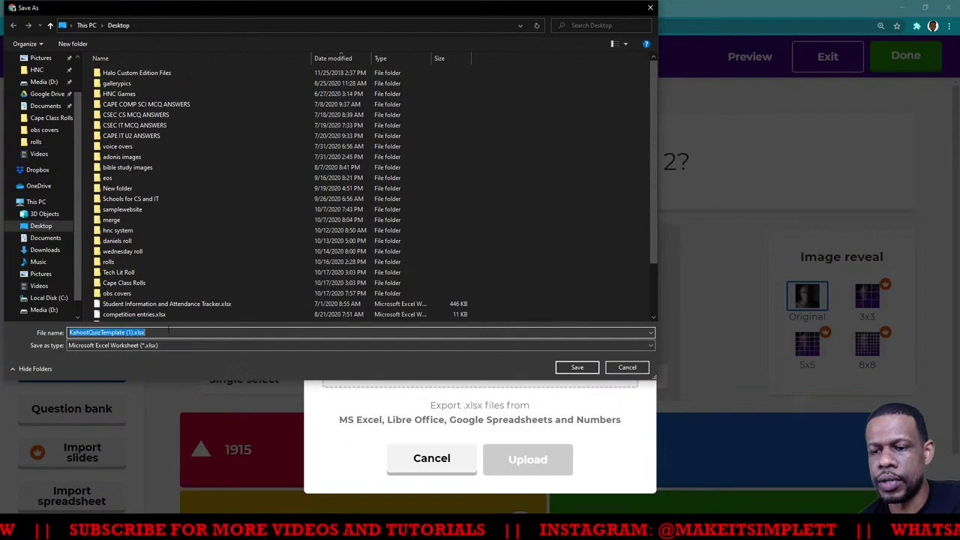
left_click(577, 367)
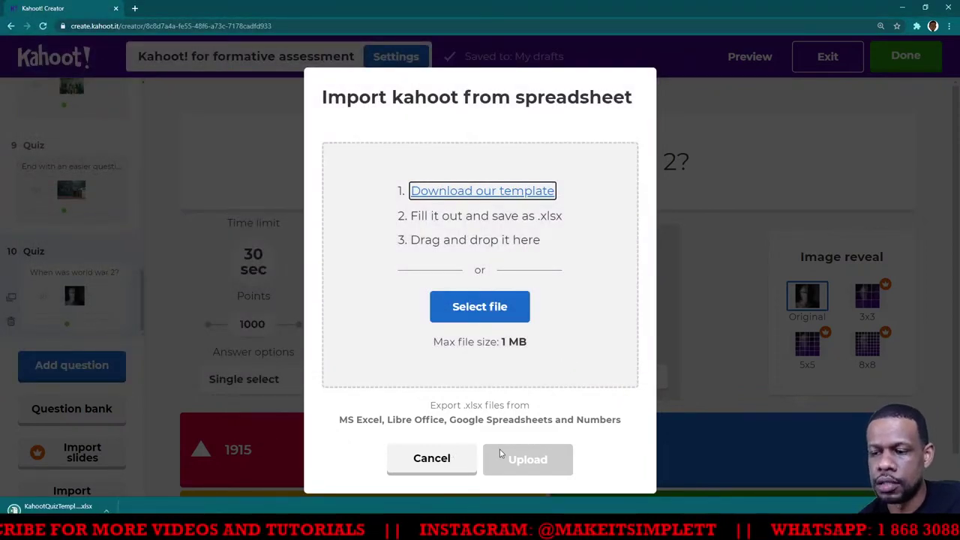
left_click(434, 446)
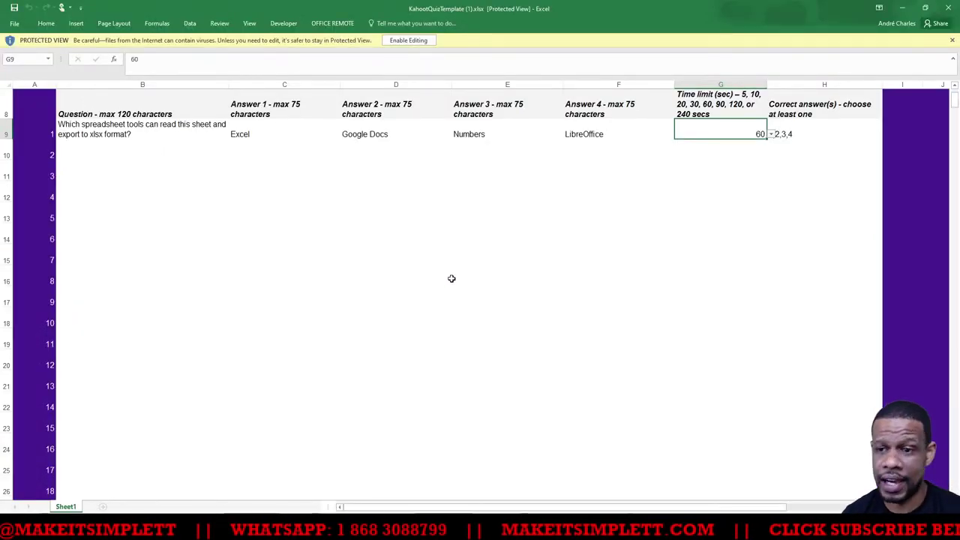
Enable editing for the downloaded template in Excel and examine the example question, its answers and the column headings.
left_click(405, 40)
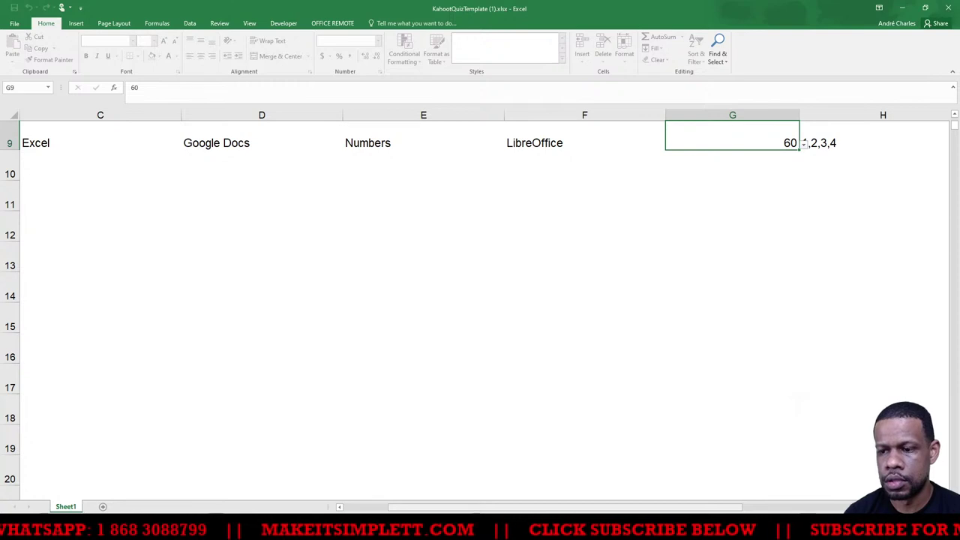
left_click_drag(455, 510, 360, 510)
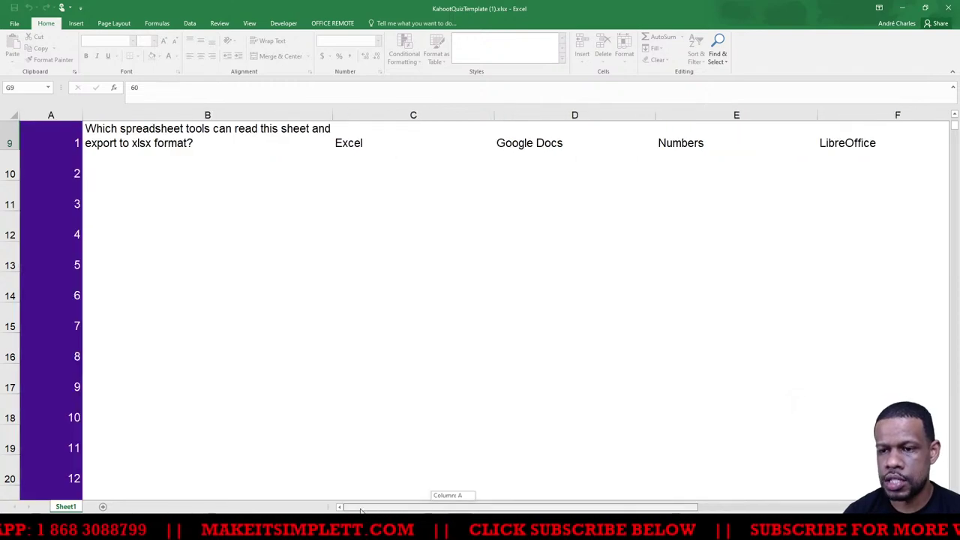
left_click(125, 141)
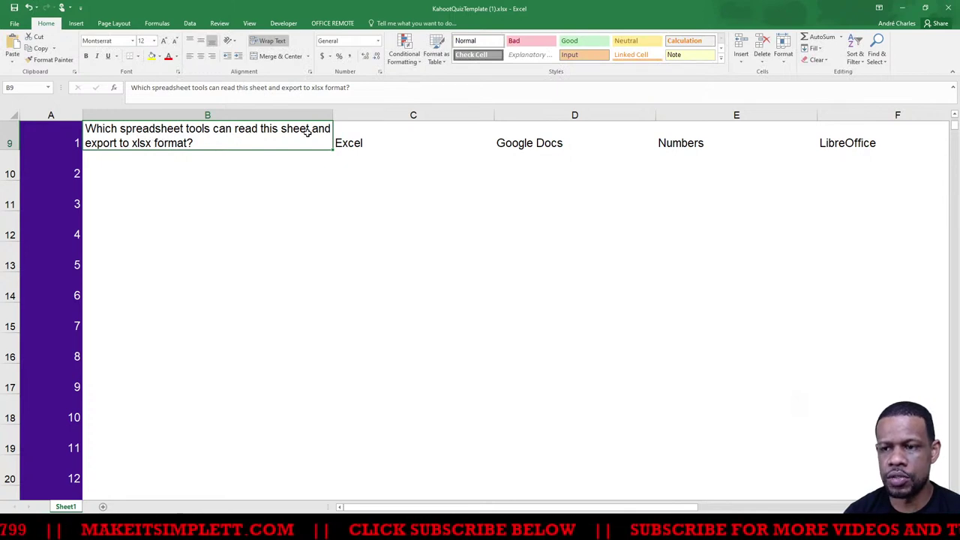
left_click(382, 144)
left_click(535, 154)
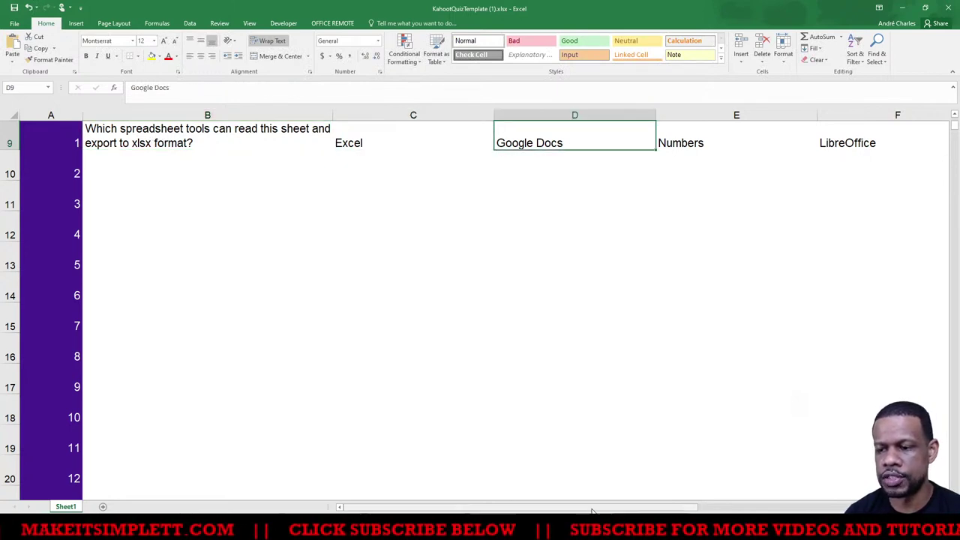
left_click_drag(593, 510, 642, 511)
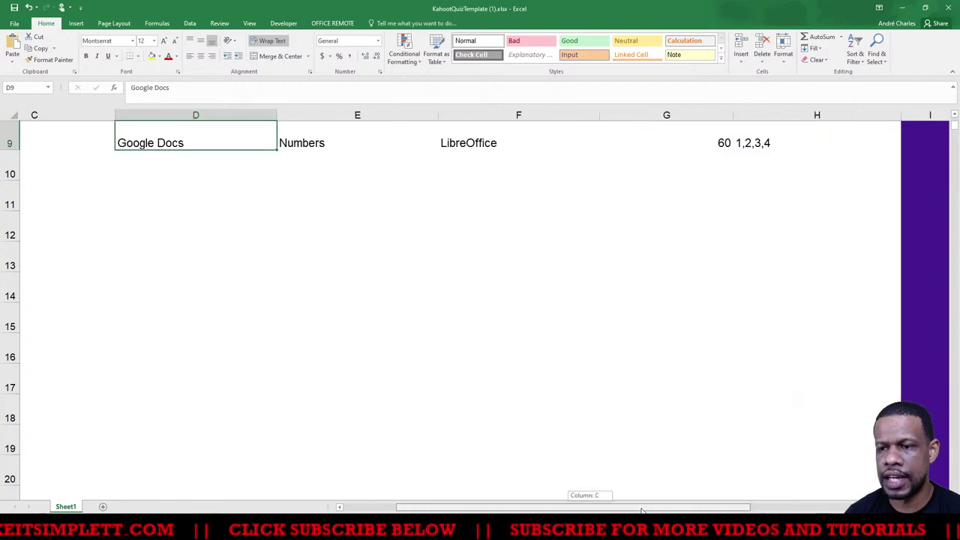
scroll(635, 234, "up", 2)
scroll(626, 246, "up", 2)
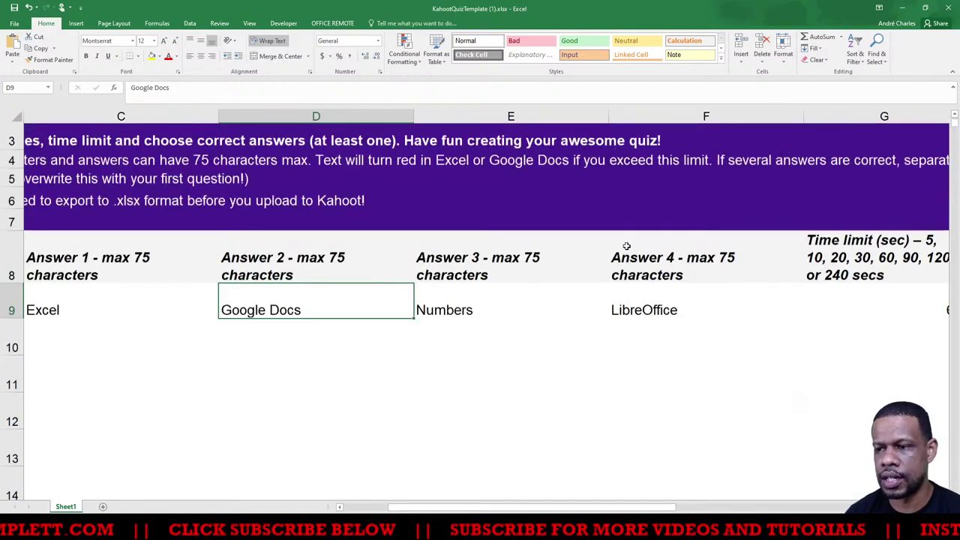
scroll(626, 246, "up", 1)
scroll(630, 251, "down", 2)
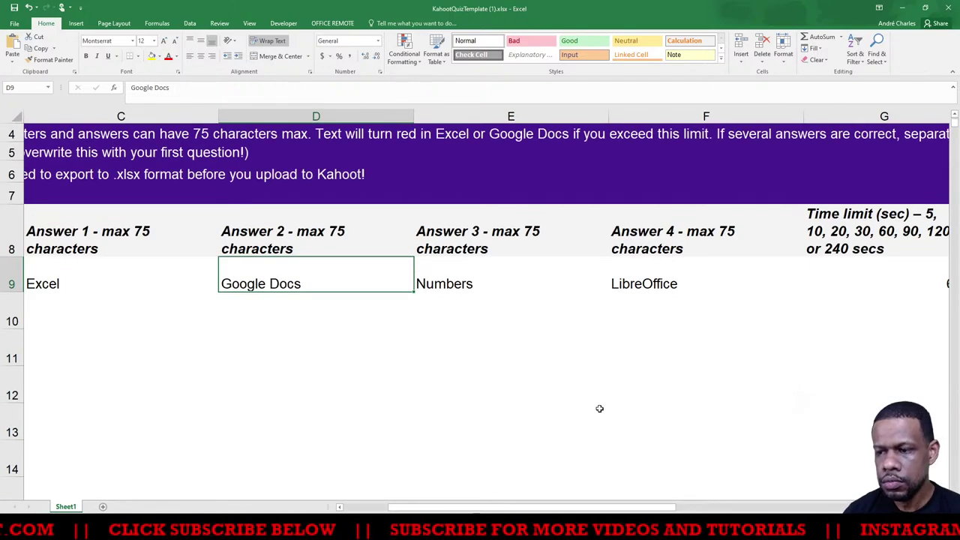
Try the time limits 5 and 90 for the example question in cell G9 and settle on 120 seconds.
left_click_drag(608, 510, 653, 510)
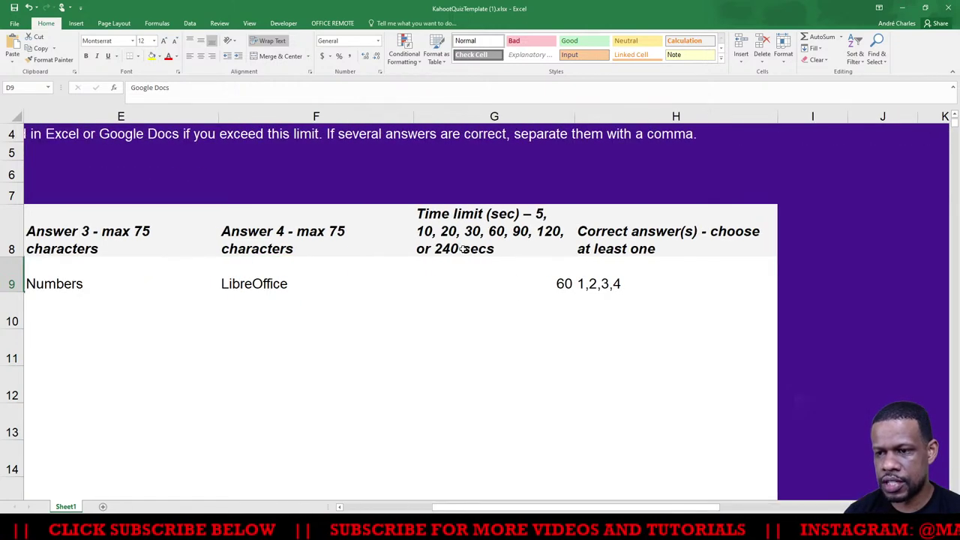
left_click(525, 278)
left_click(579, 286)
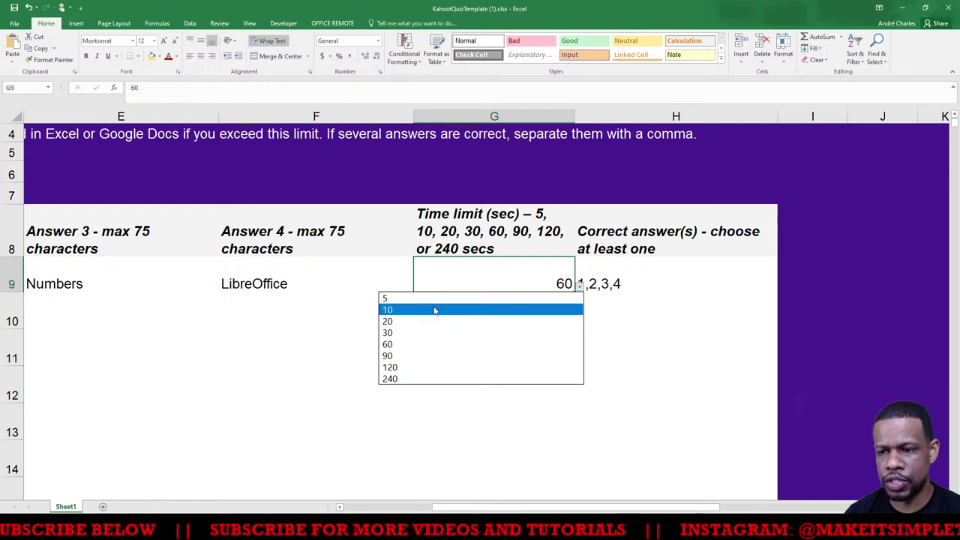
left_click(435, 299)
left_click(579, 288)
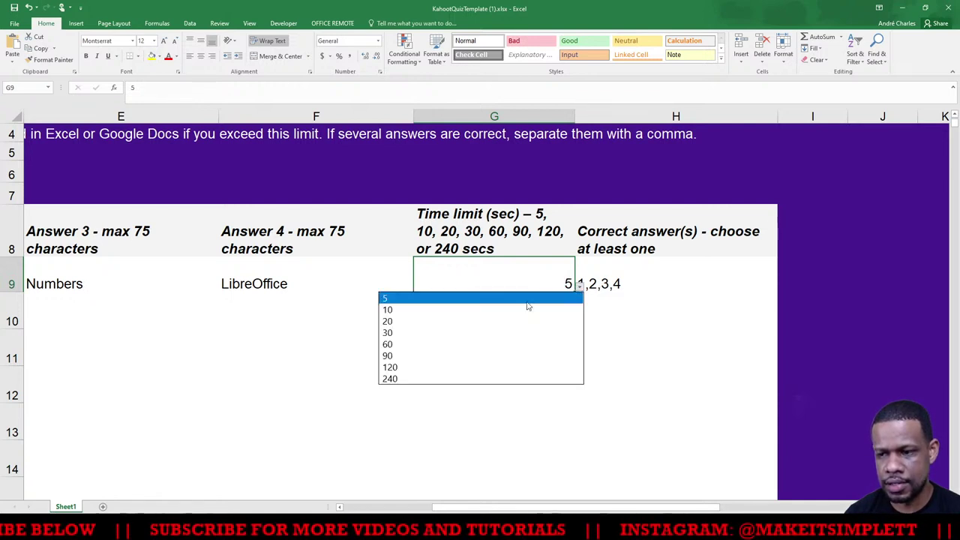
left_click(444, 354)
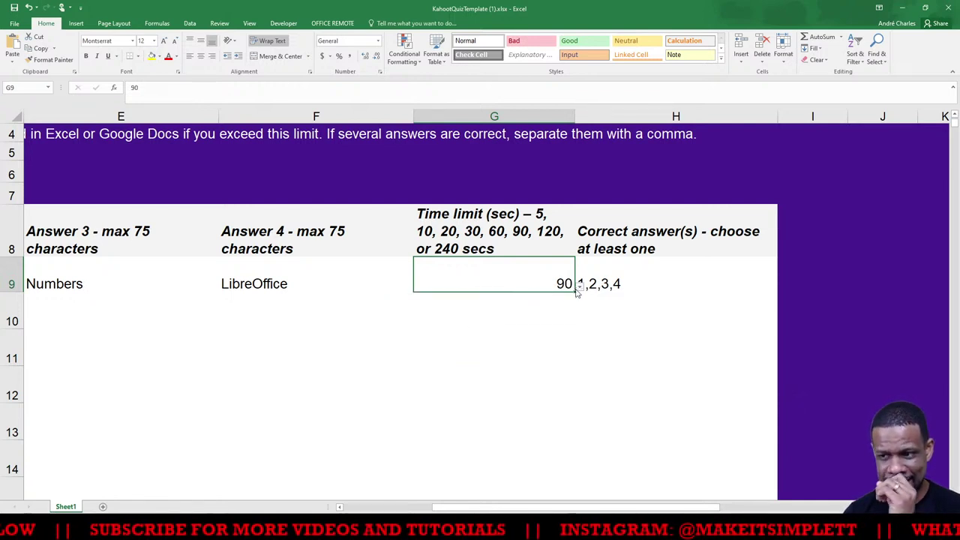
left_click(579, 288)
left_click(460, 367)
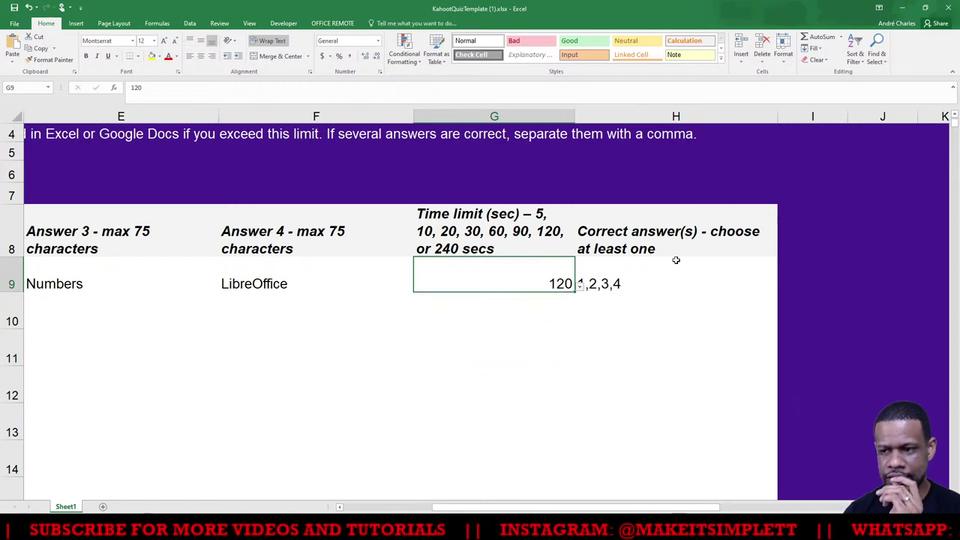
Reduce the example question's correct answers in cell H9 to answer 1 only.
left_click(644, 286)
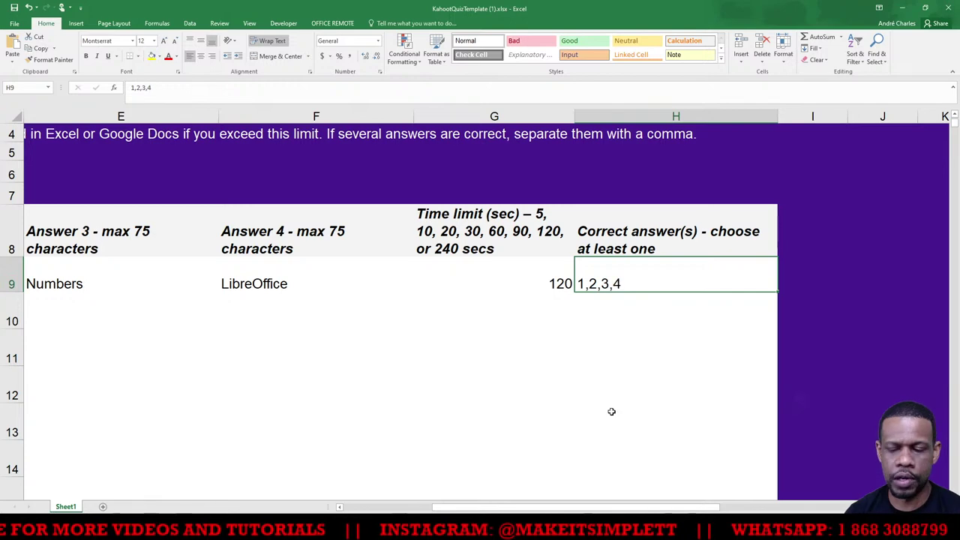
left_click_drag(562, 510, 416, 511)
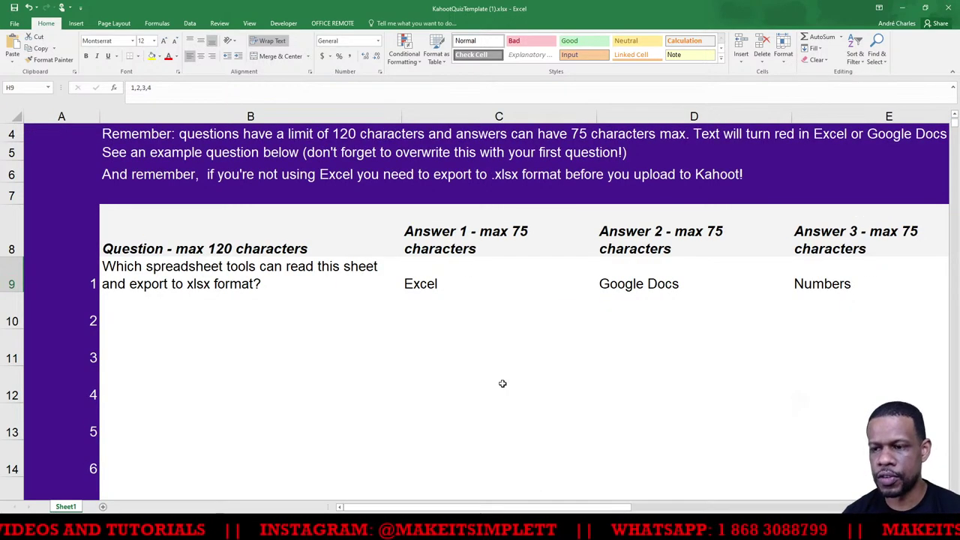
left_click_drag(521, 509, 605, 510)
double_click(497, 283)
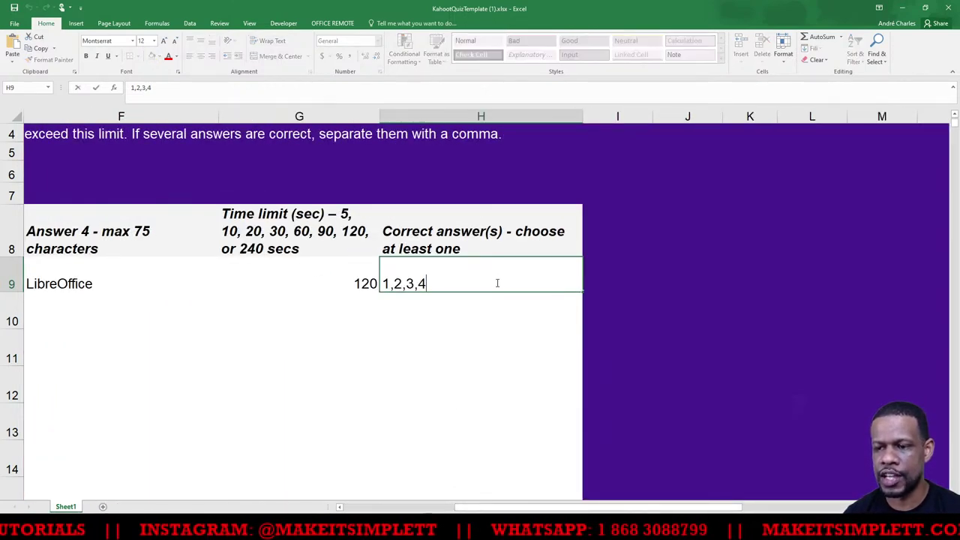
key("BackSpace")
key("BackSpace")
key("BackSpace")
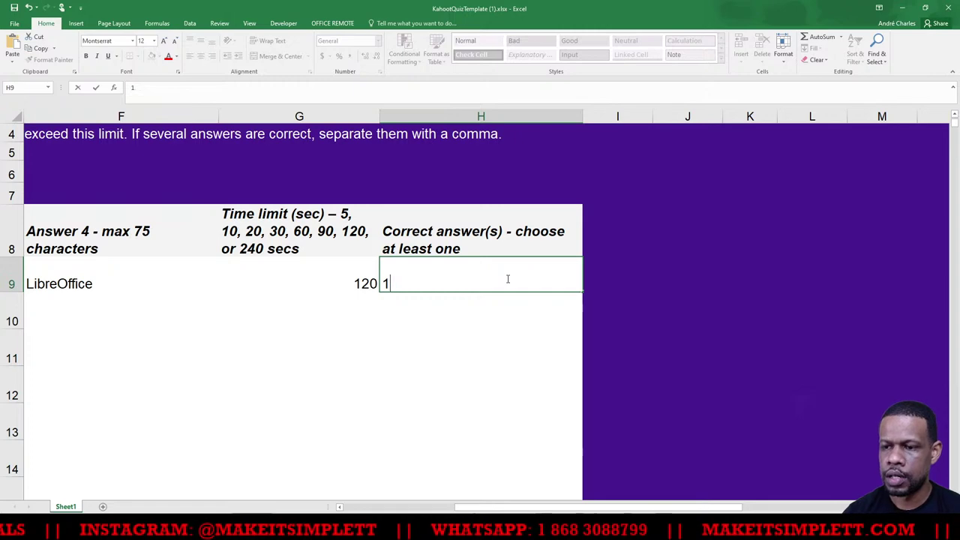
key("Return")
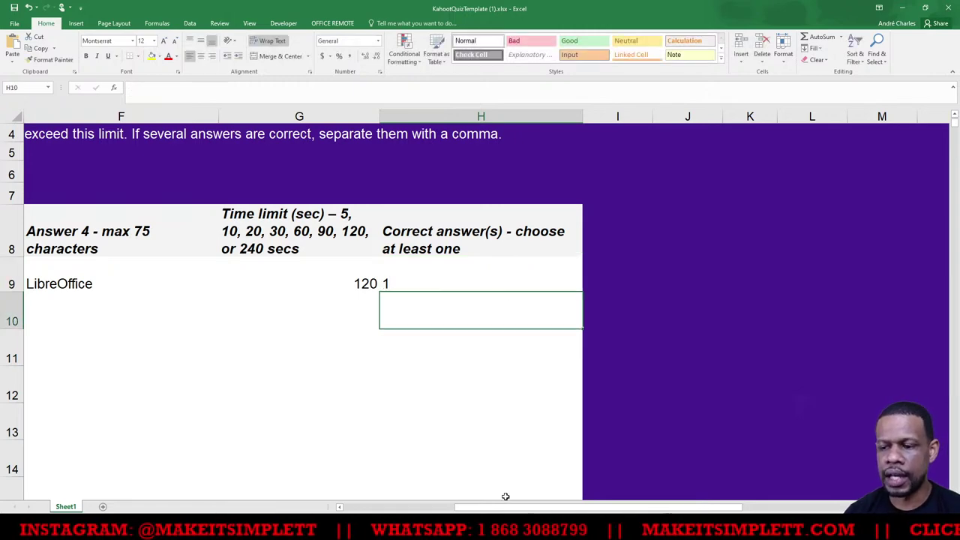
Look over the template's instructions and question rows again, and switch back to Kahoot.
scroll(340, 317, "left", 2)
scroll(340, 317, "down", 3)
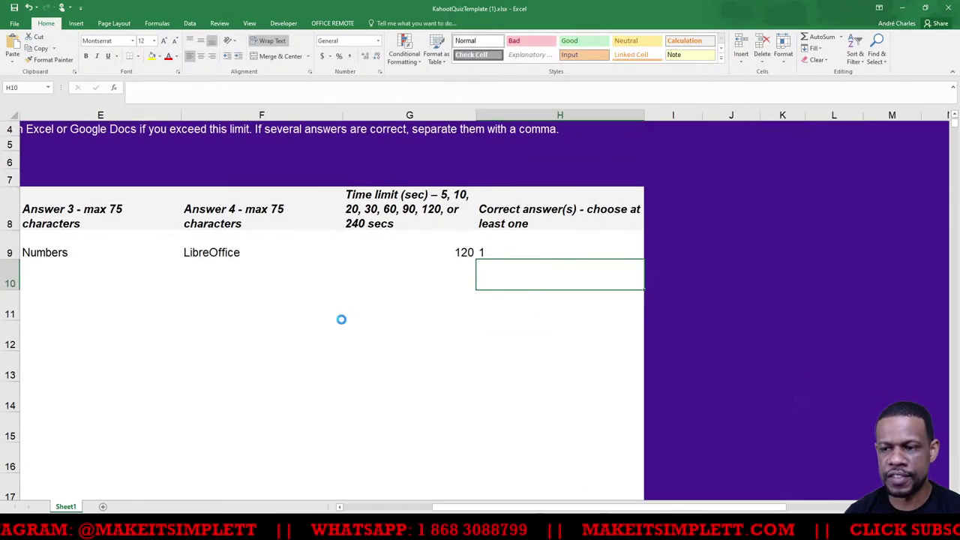
left_click_drag(477, 509, 377, 510)
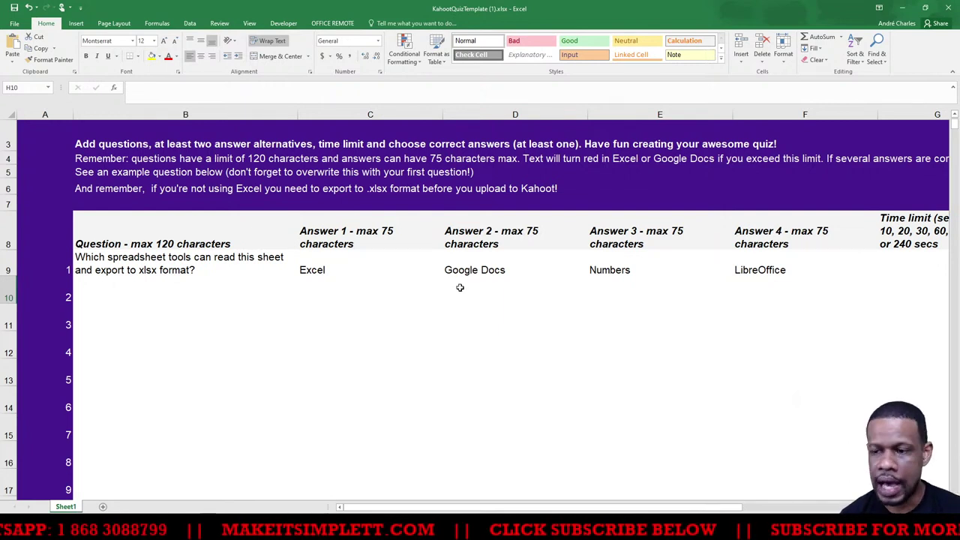
scroll(460, 287, "down", 1)
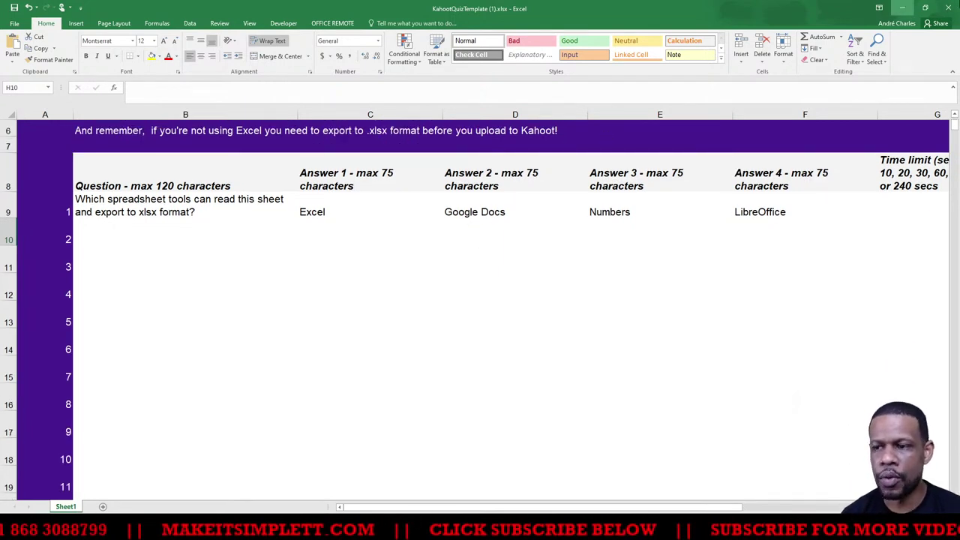
left_click(902, 9)
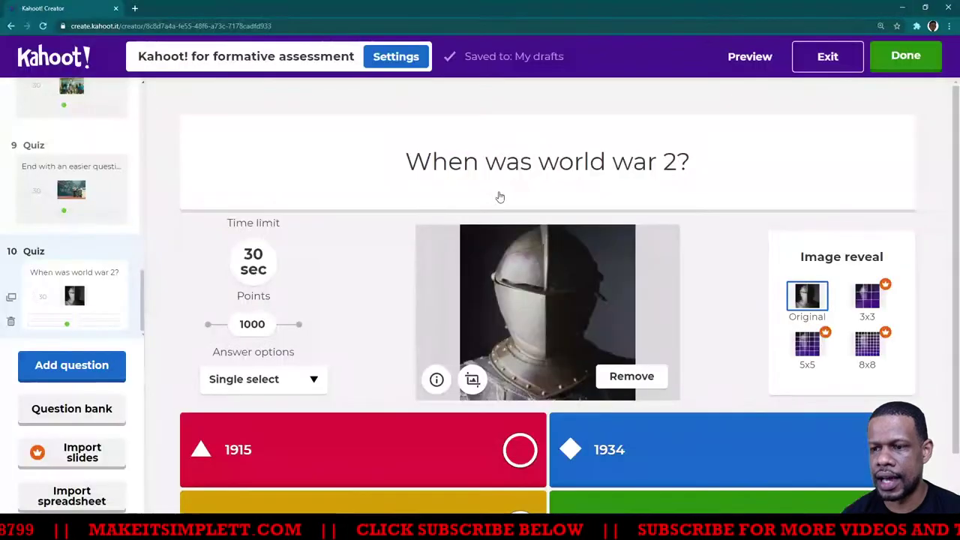
Open the file selection for importing a quiz spreadsheet and back out without choosing or uploading a file.
left_click(66, 501)
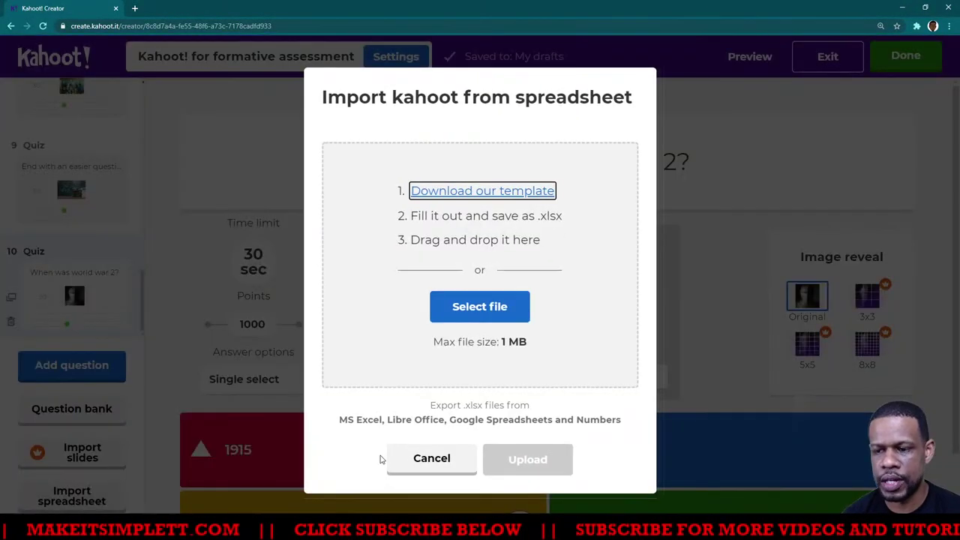
left_click(503, 309)
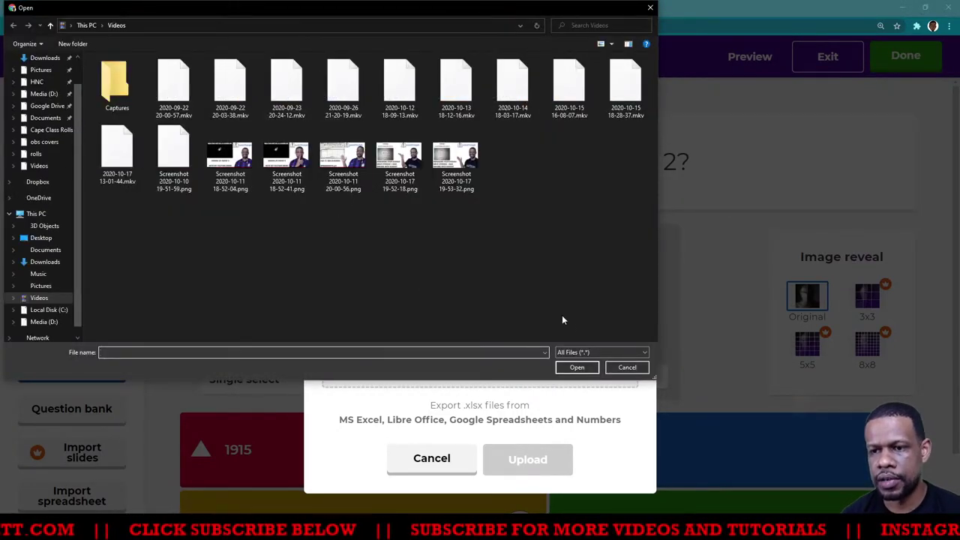
left_click(627, 366)
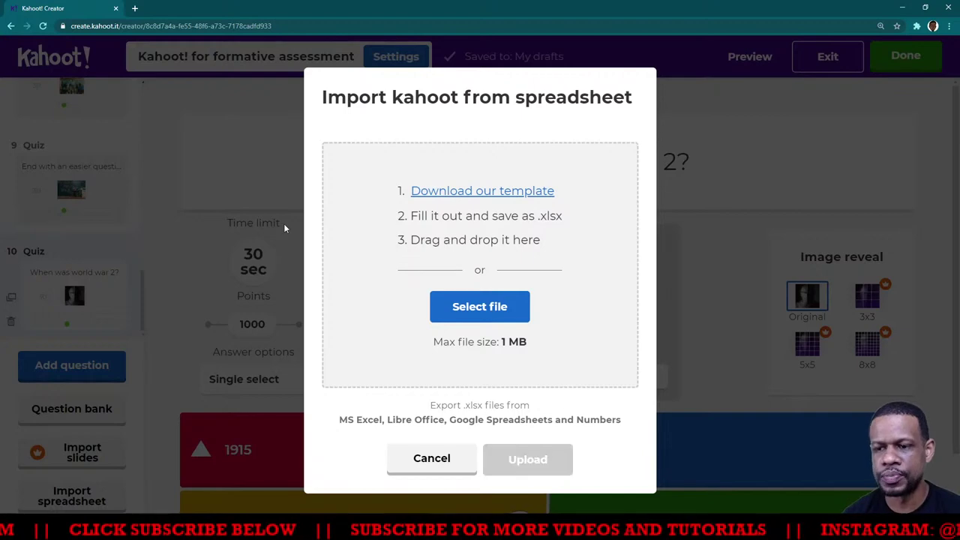
left_click(432, 458)
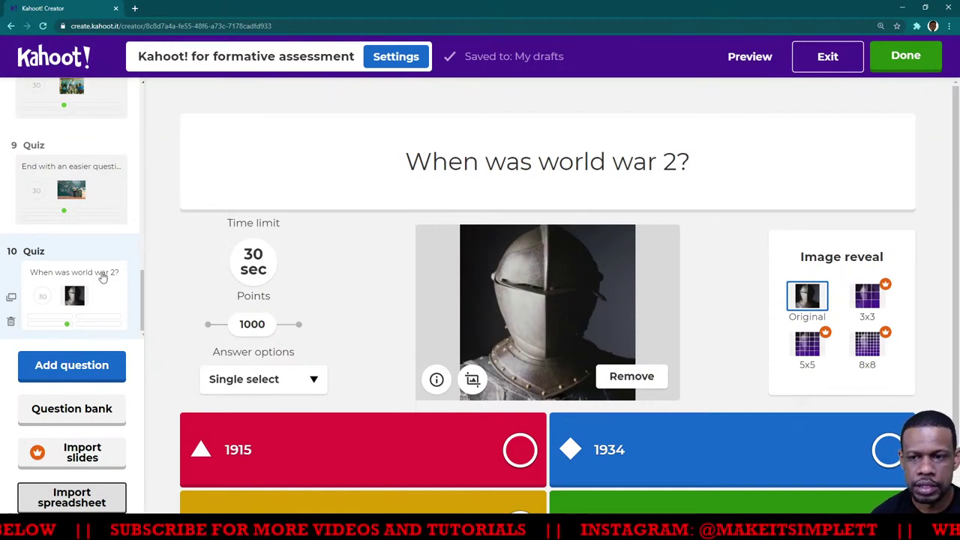
Retitle the quiz as "Std. 5 Math quiz" in its summary settings and save the summary.
scroll(101, 274, "up", 10)
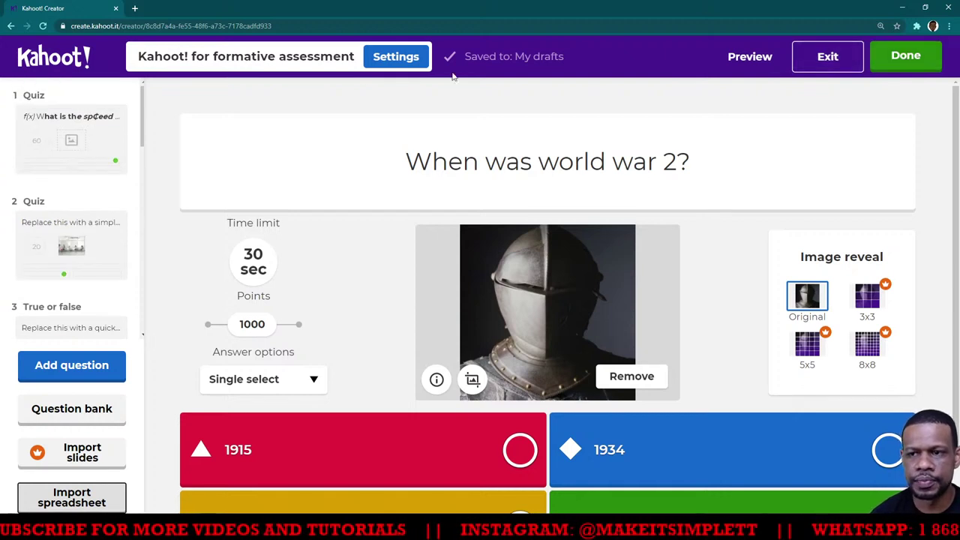
left_click(499, 65)
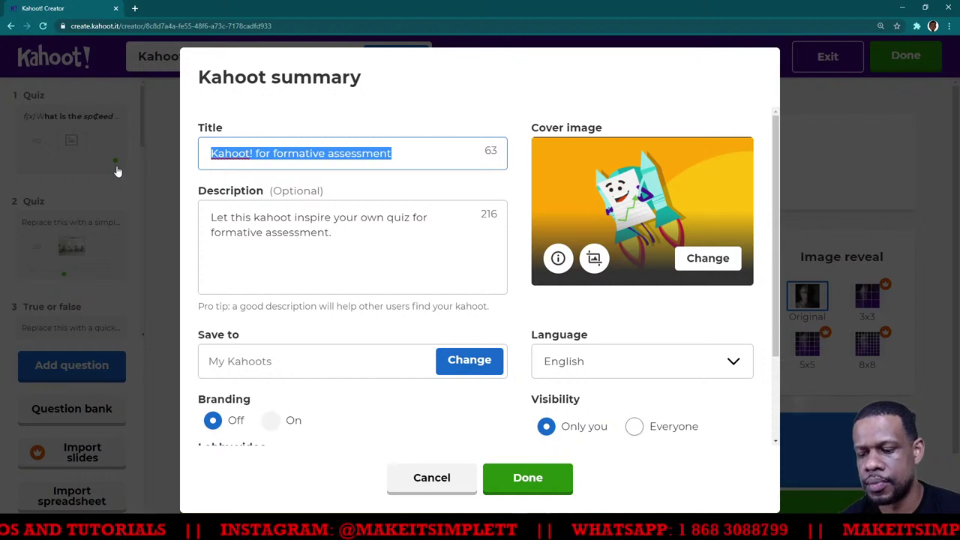
type("Std.")
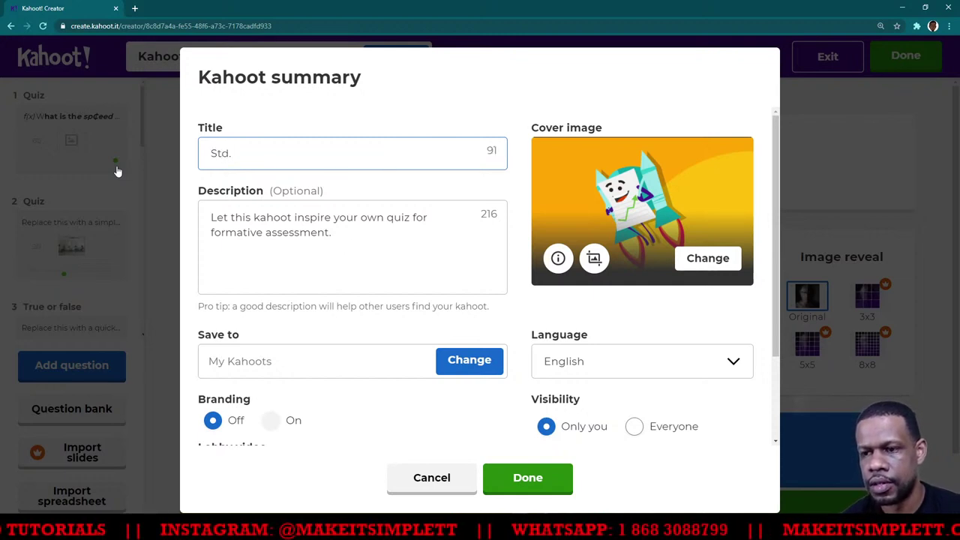
type(" 5 Math qu")
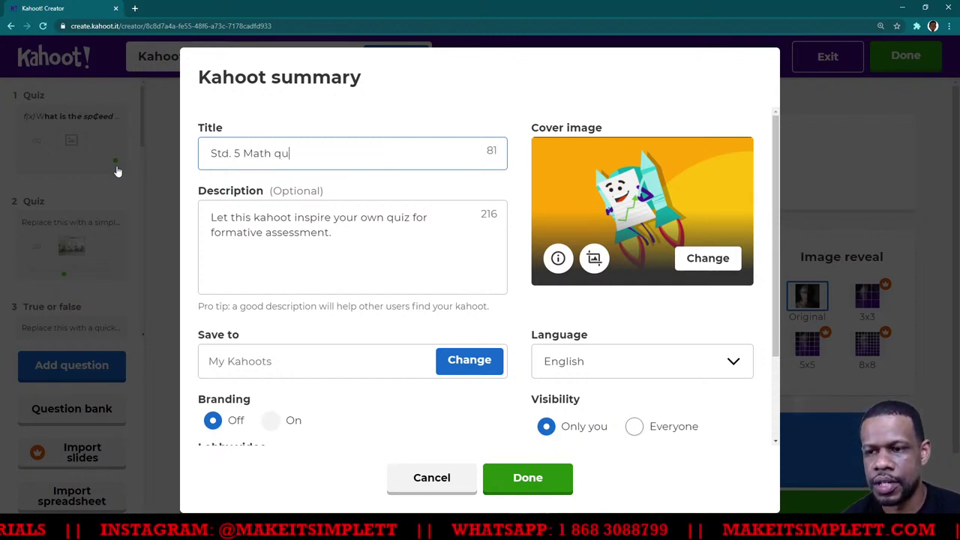
type("iz")
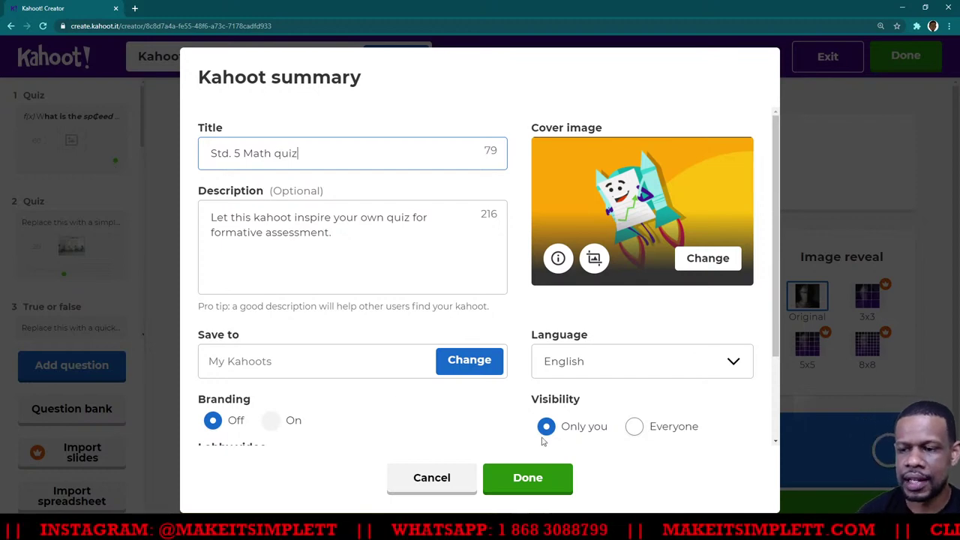
scroll(470, 407, "down", 3)
left_click(517, 480)
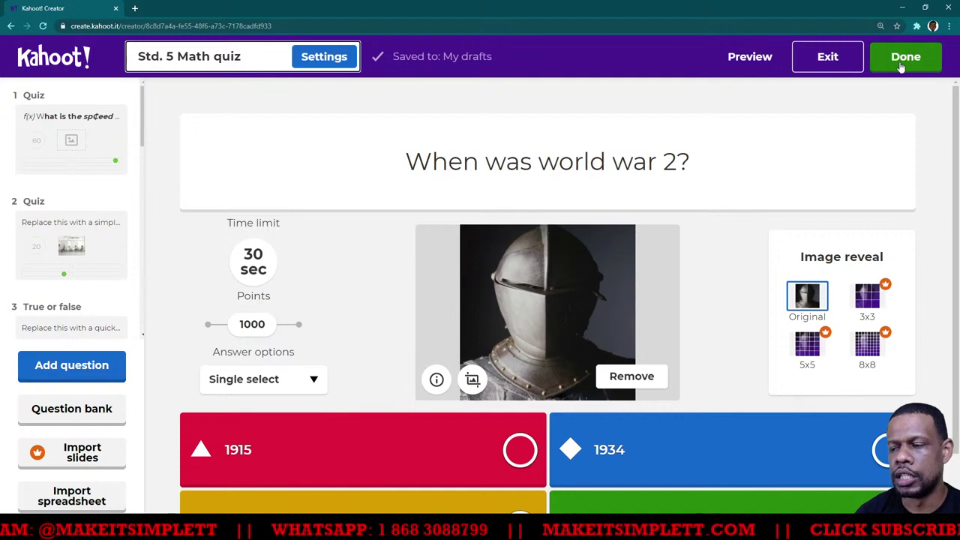
Finish editing the Std. 5 Math quiz and leave the quiz creator for the home page.
left_click(903, 66)
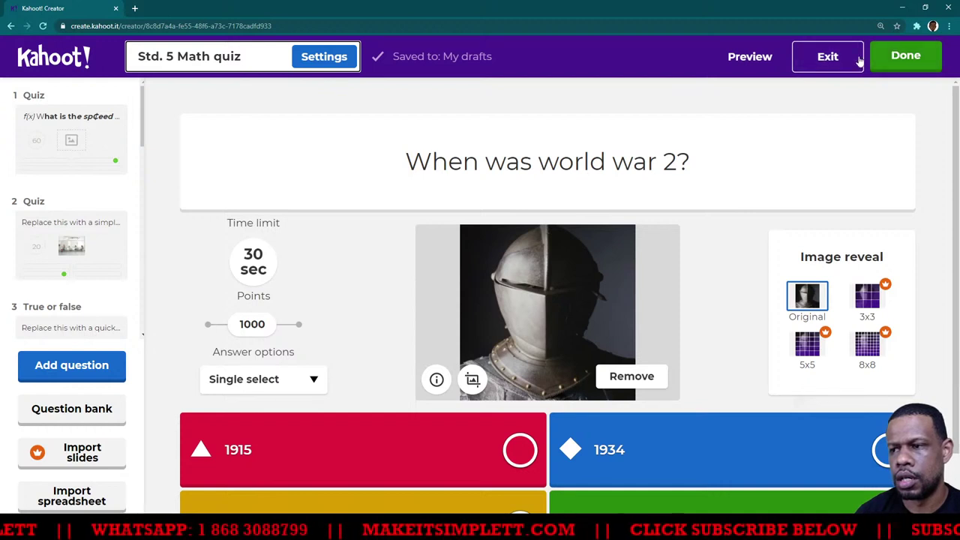
left_click(904, 59)
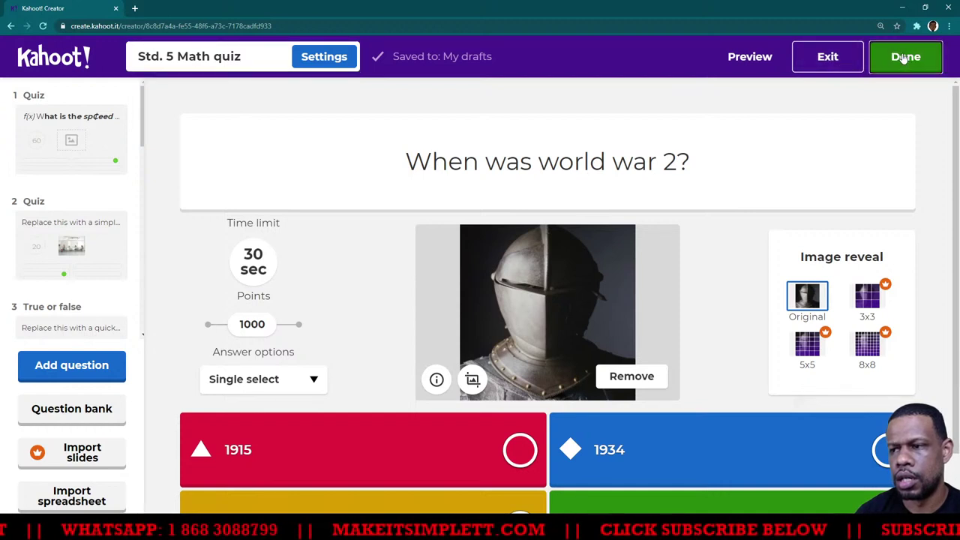
left_click(828, 60)
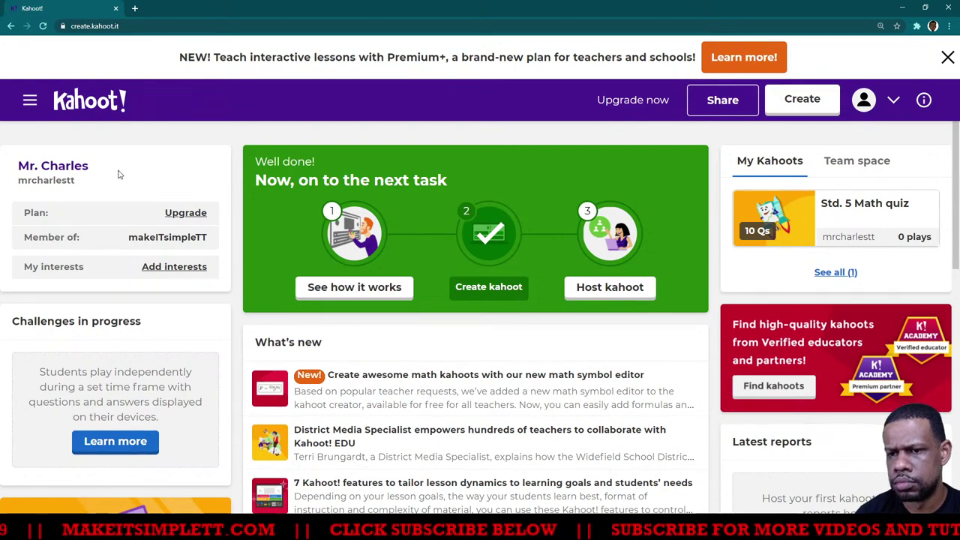
left_click(30, 100)
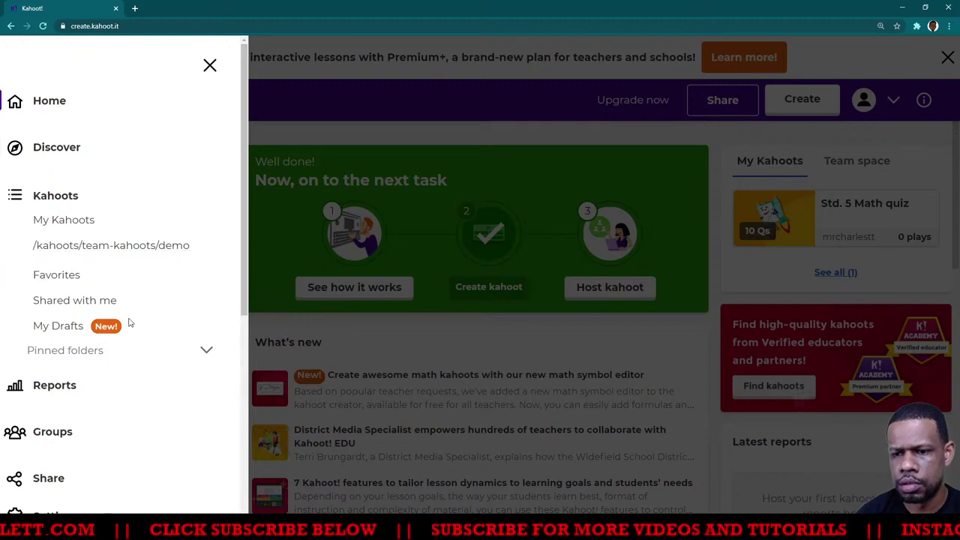
left_click(432, 132)
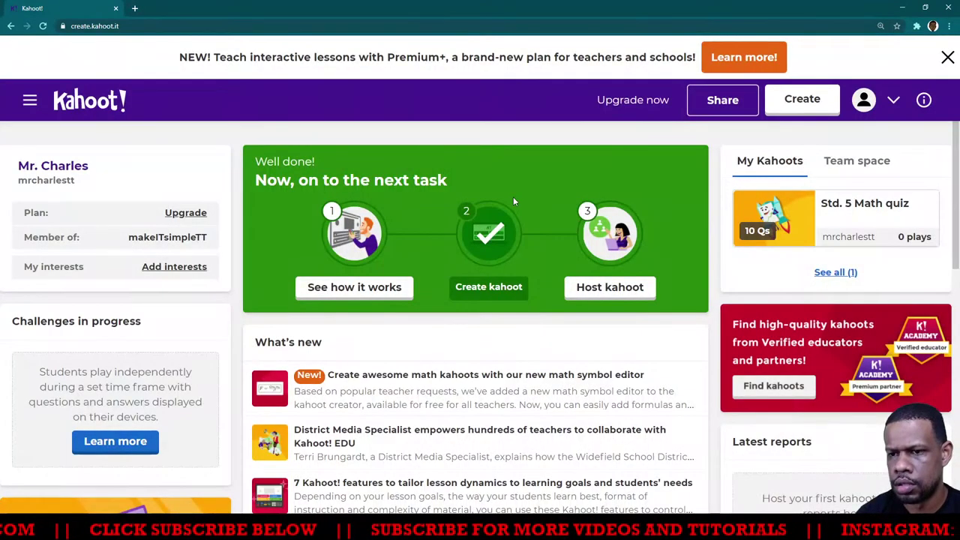
scroll(126, 285, "down", 2)
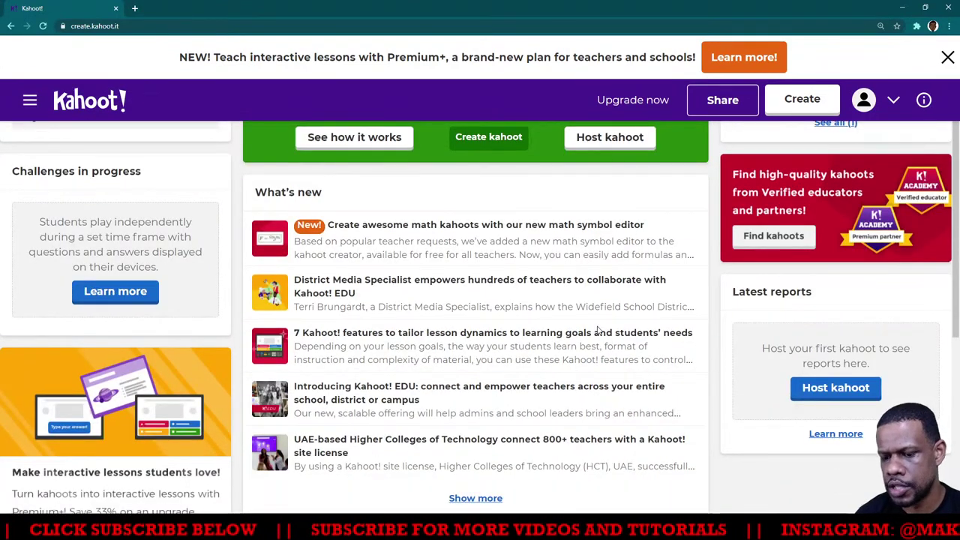
key("ctrl+minus")
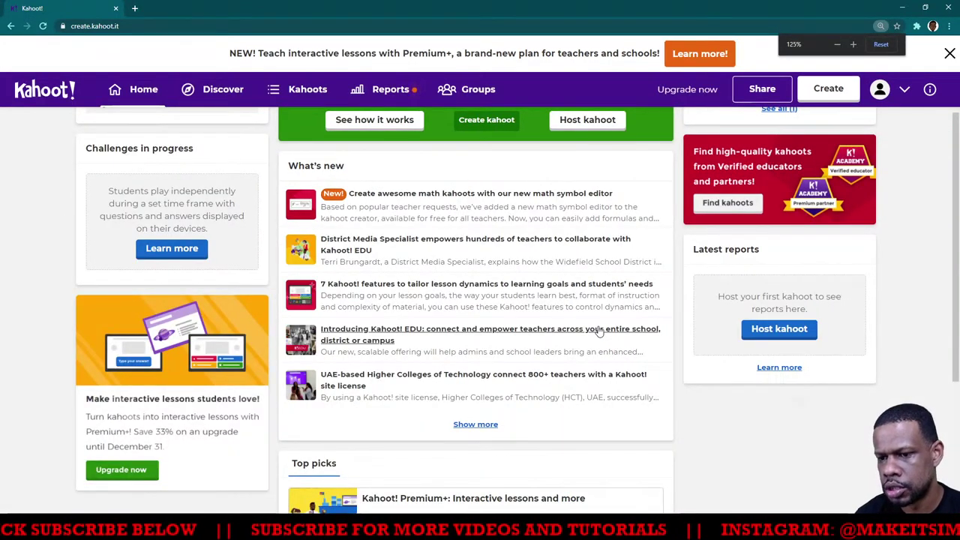
scroll(641, 246, "up", 2)
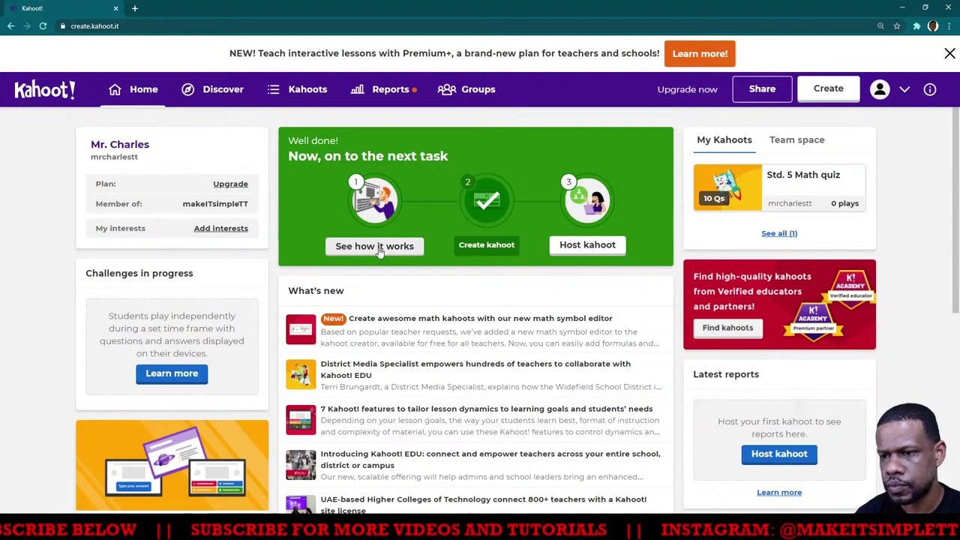
Start hosting a kahoot from the home page and choose the Std. 5 Math quiz to play.
left_click(576, 253)
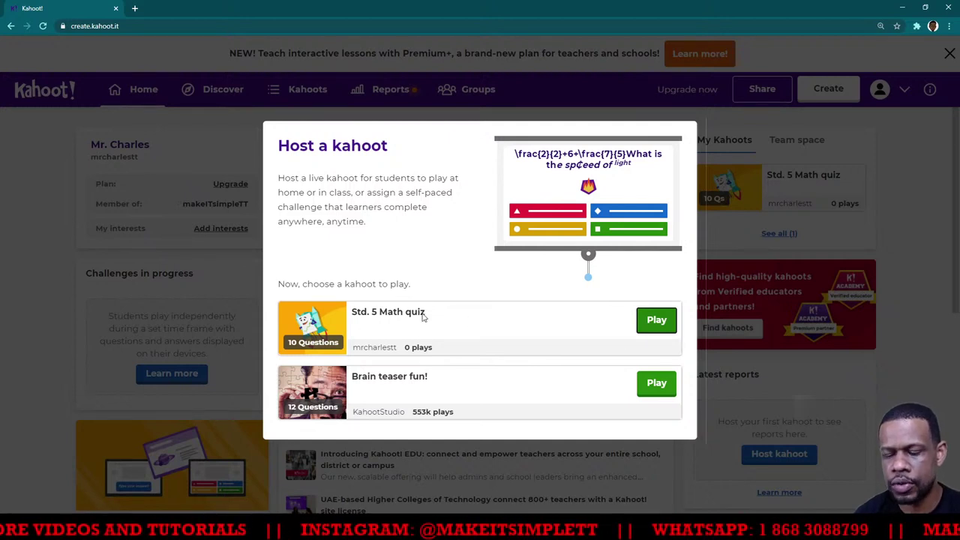
key("ctrl+plus")
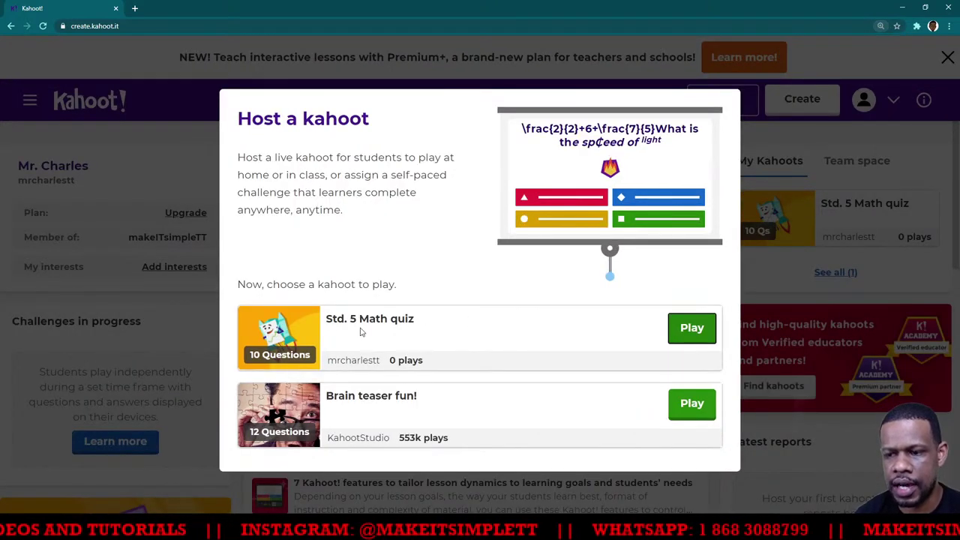
key("ctrl+plus")
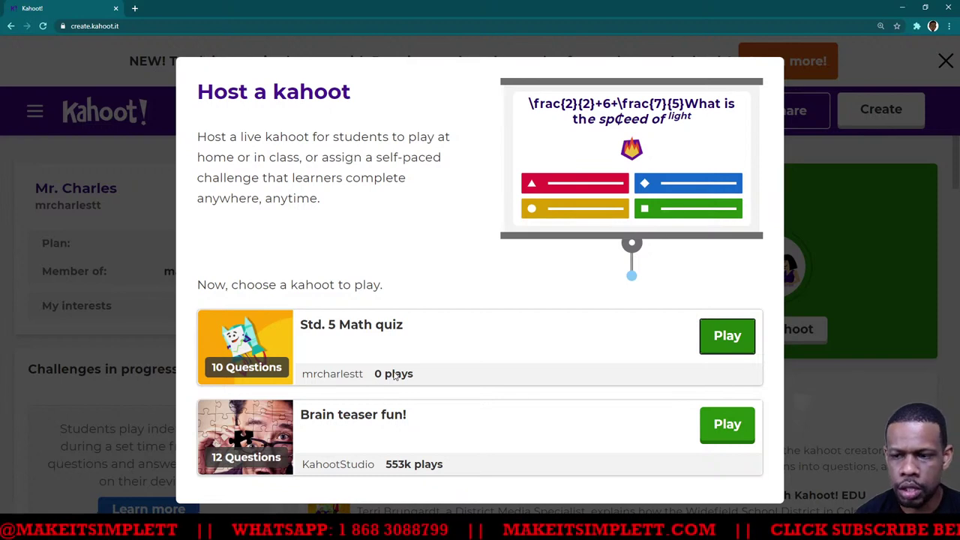
left_click(725, 341)
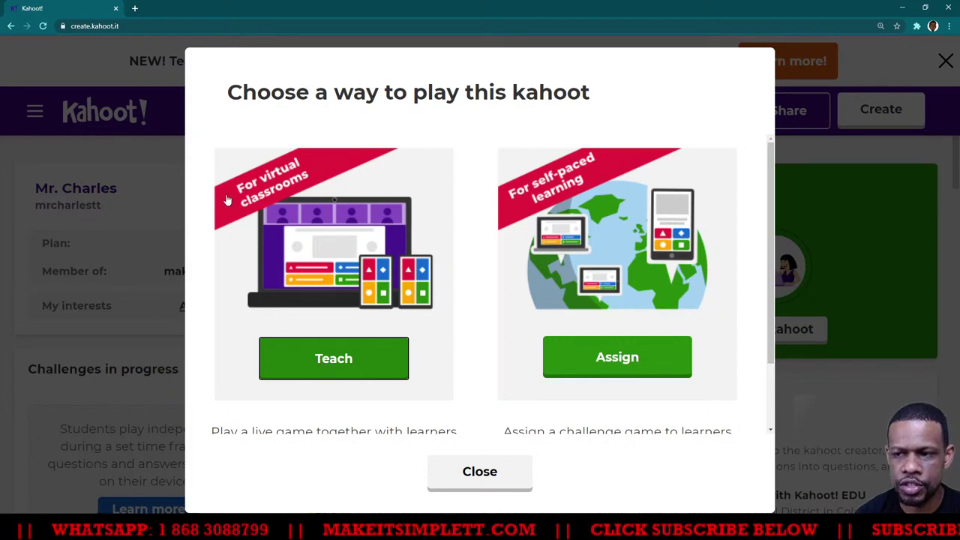
Review the Teach and Assign play options and assign the quiz as a self-paced challenge due Tue 20 Oct at 12:00 PM.
scroll(606, 317, "down", 2)
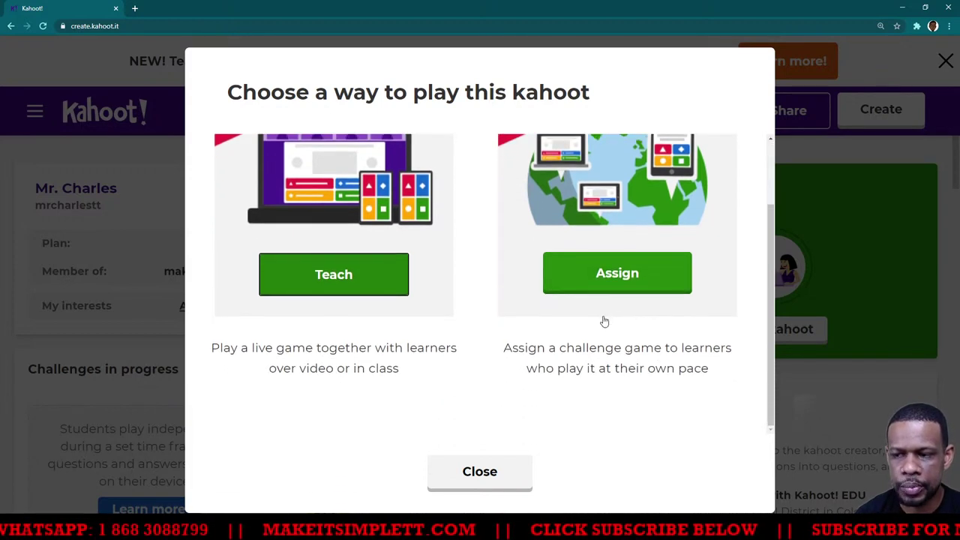
scroll(604, 321, "up", 2)
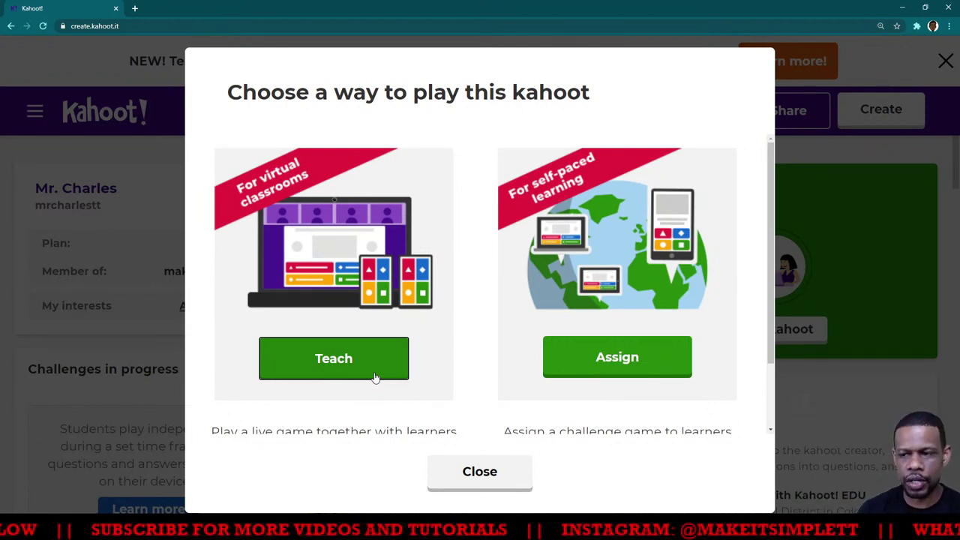
left_click(587, 355)
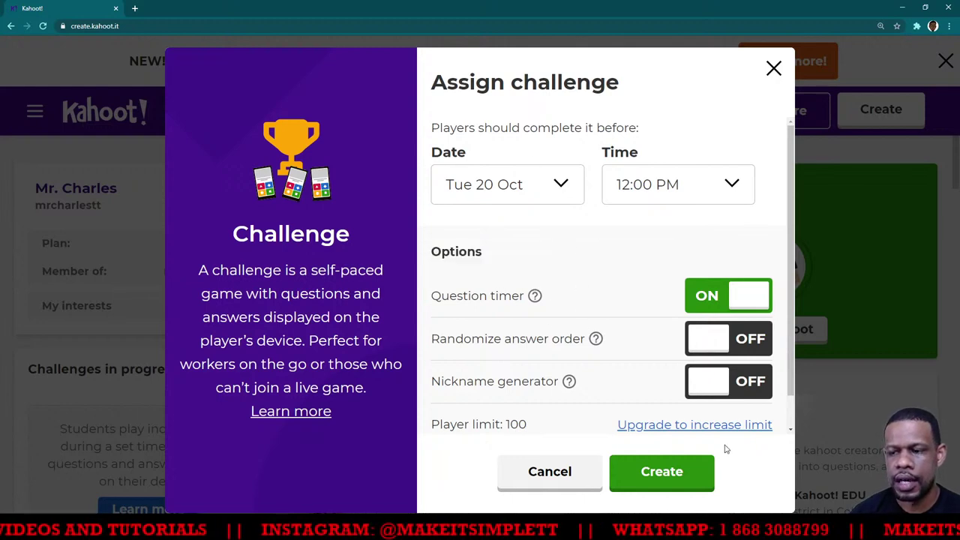
left_click(689, 484)
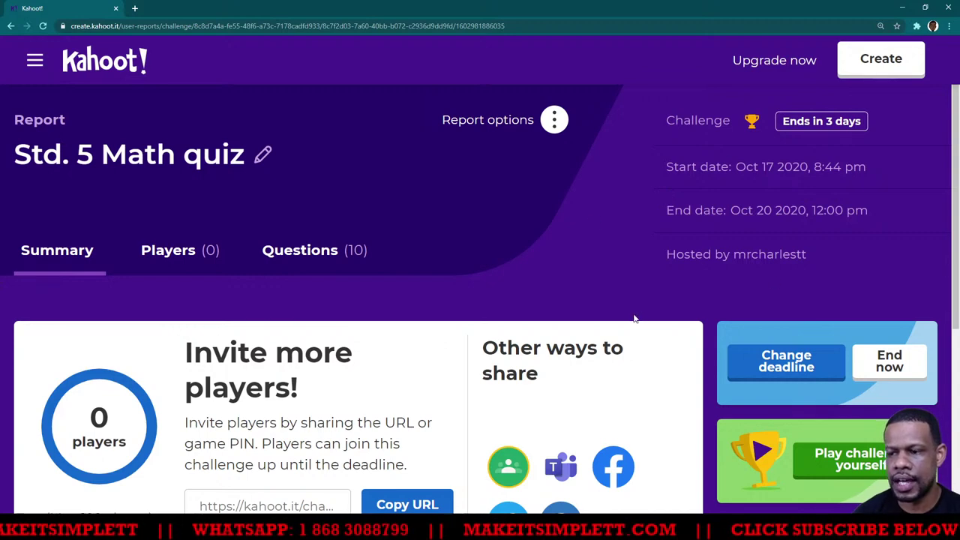
Open the challenge's Google Classroom sharing and look through the available classes without choosing one.
scroll(634, 319, "down", 2)
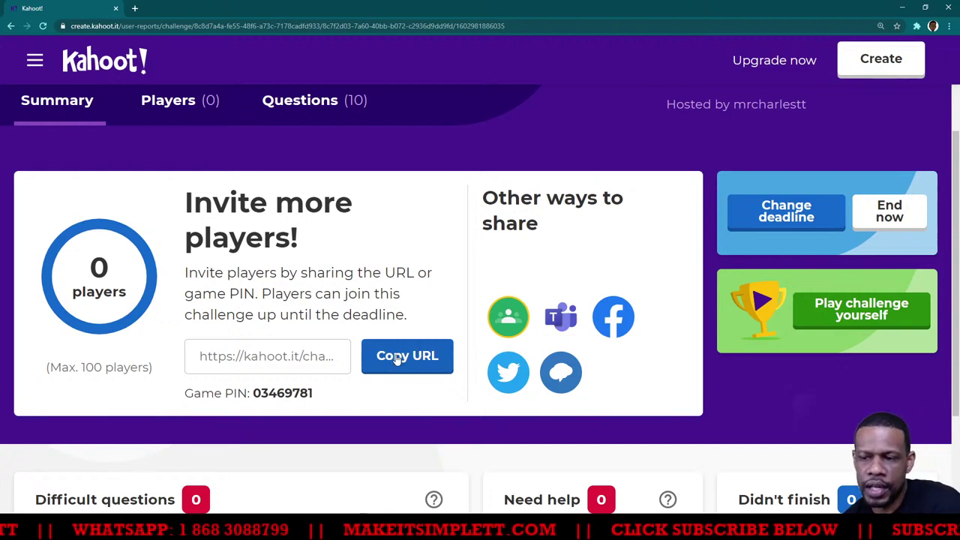
left_click(516, 319)
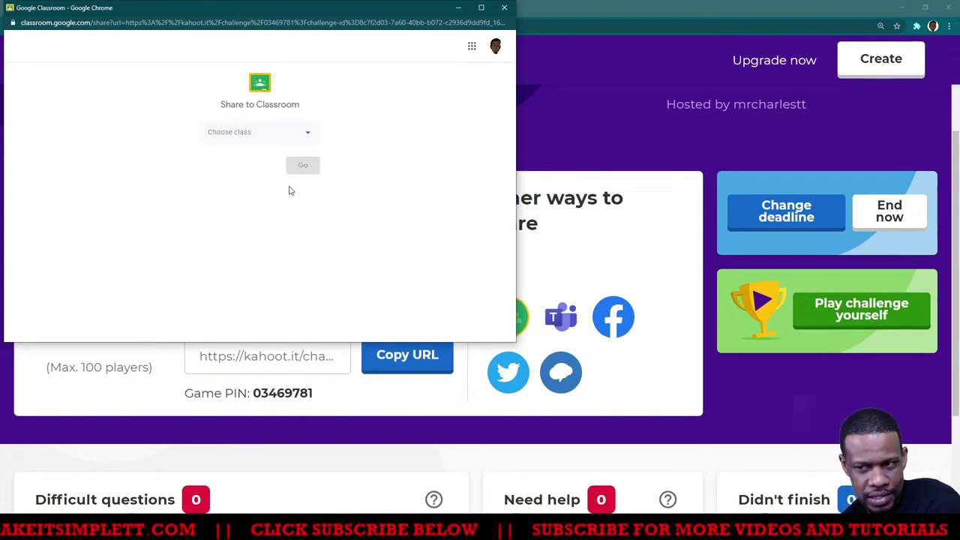
left_click(310, 135)
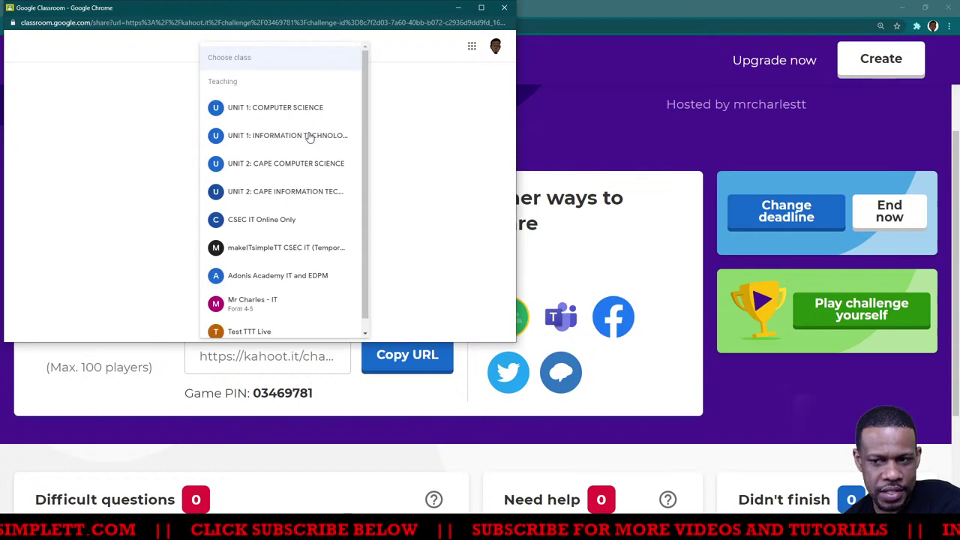
scroll(309, 177, "down", 1)
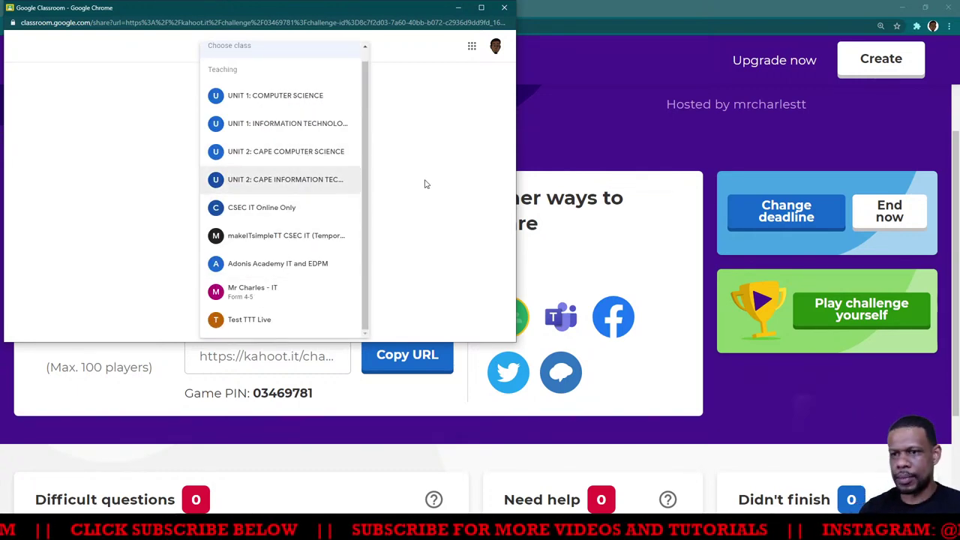
left_click(455, 163)
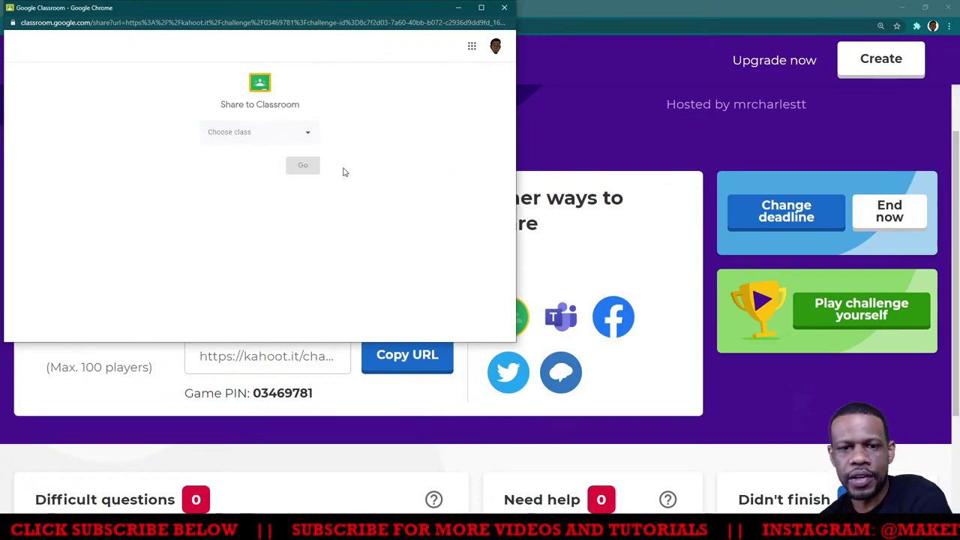
Set the Classroom share to the class Test TTT Live with the Create assignment action, and close the sharing window without posting.
left_click_drag(358, 8, 563, 60)
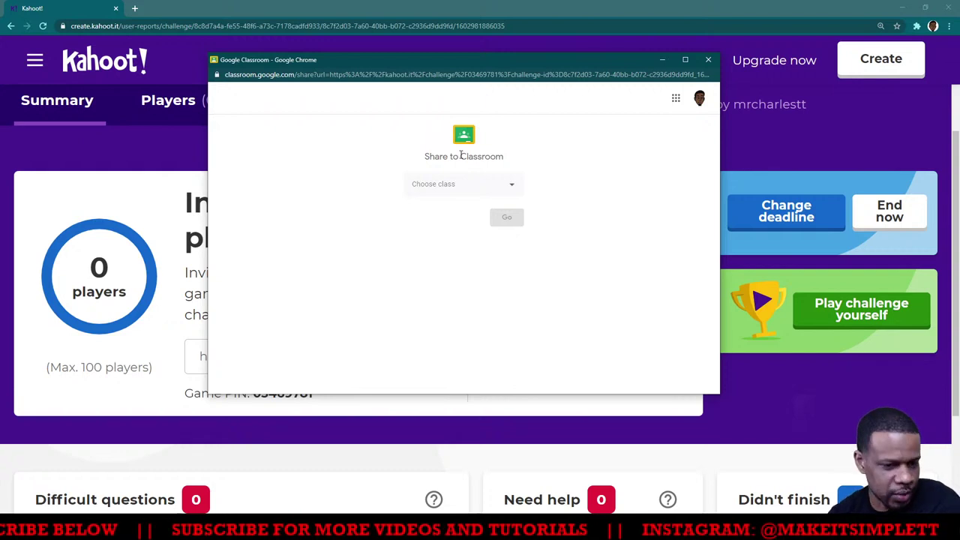
left_click(510, 183)
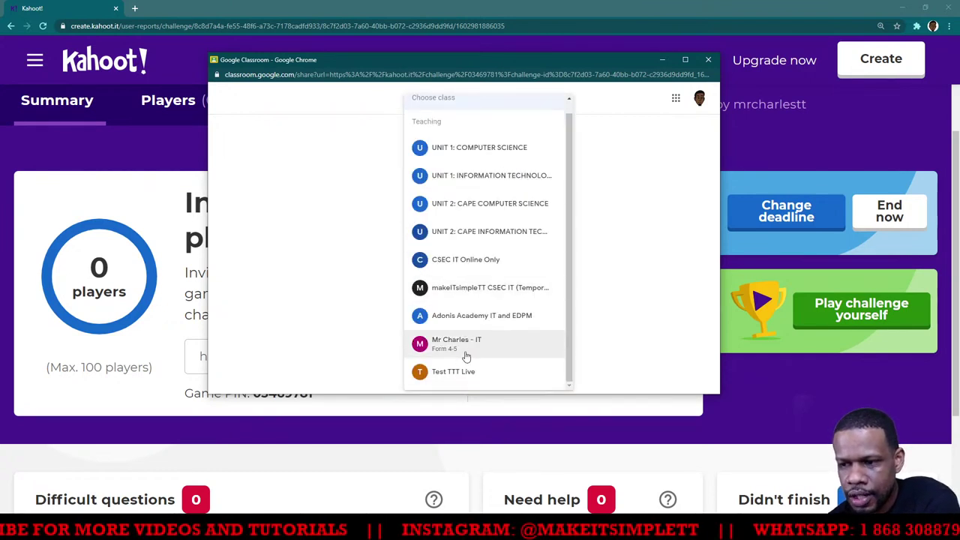
left_click(462, 372)
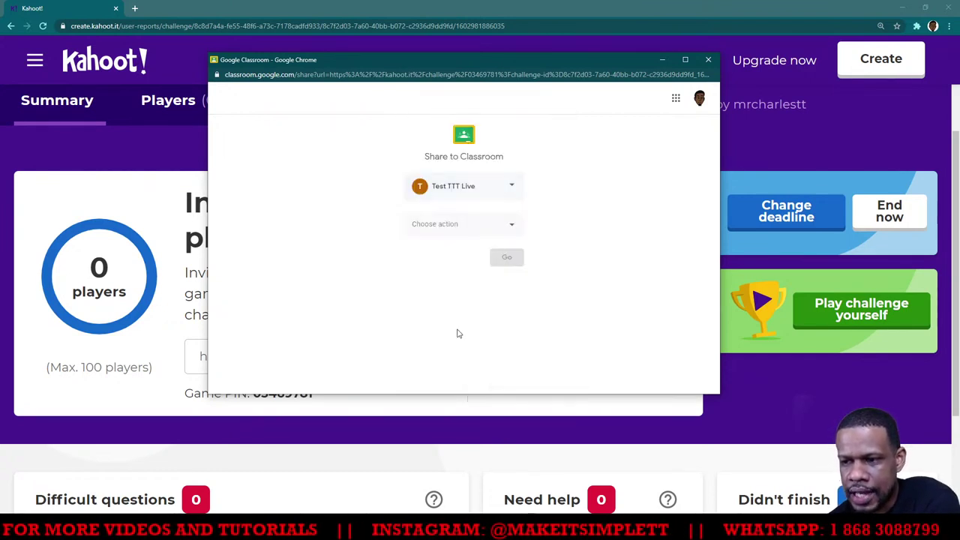
left_click(453, 225)
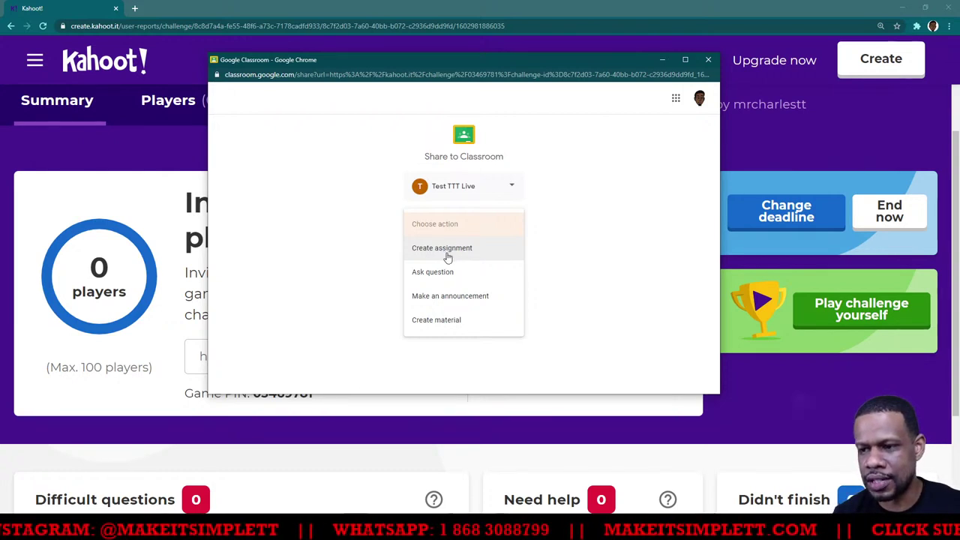
left_click(449, 253)
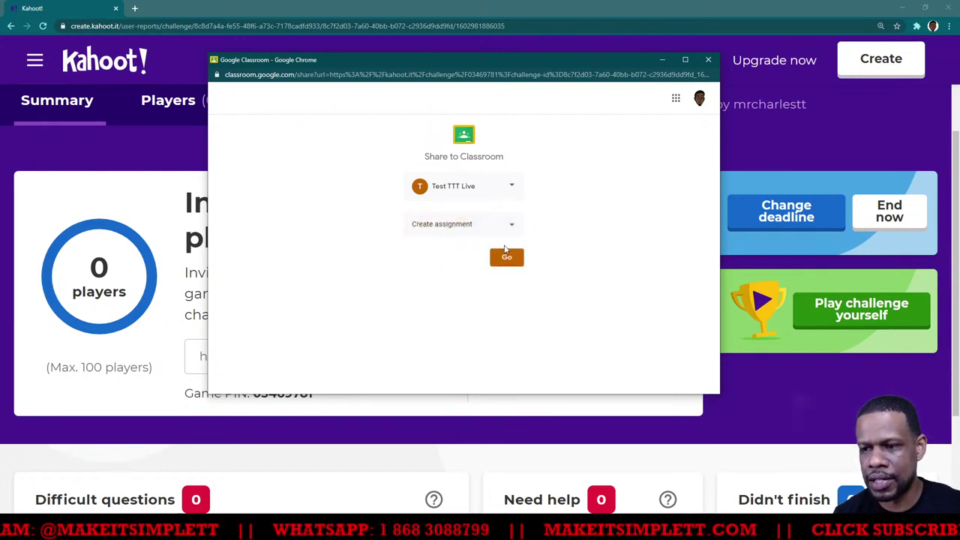
left_click_drag(558, 66, 591, 52)
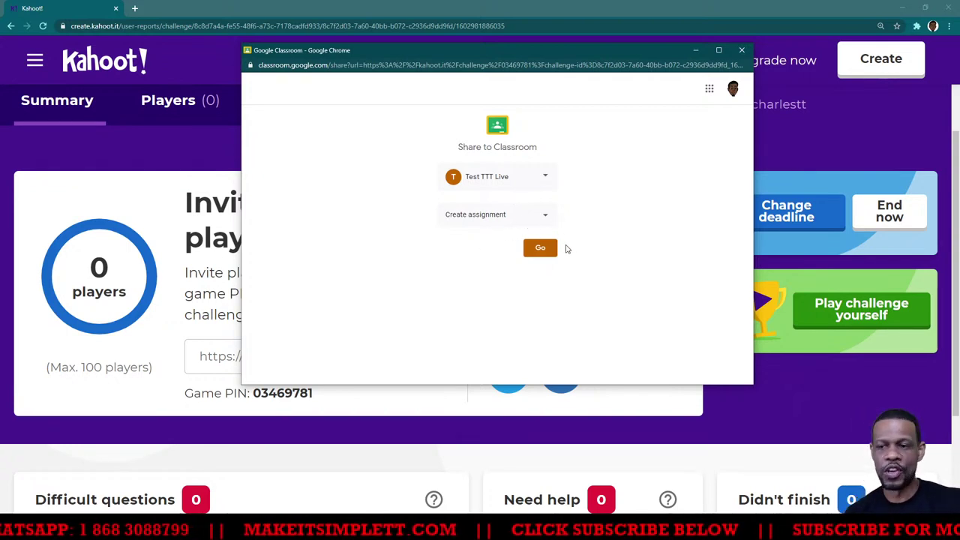
left_click(740, 51)
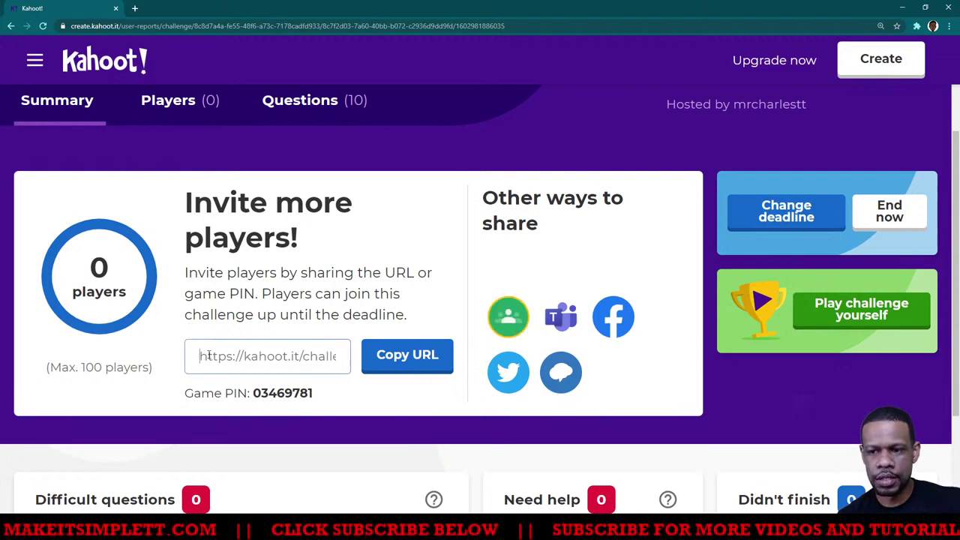
Select the full challenge invitation URL.
left_click_drag(201, 355, 345, 361)
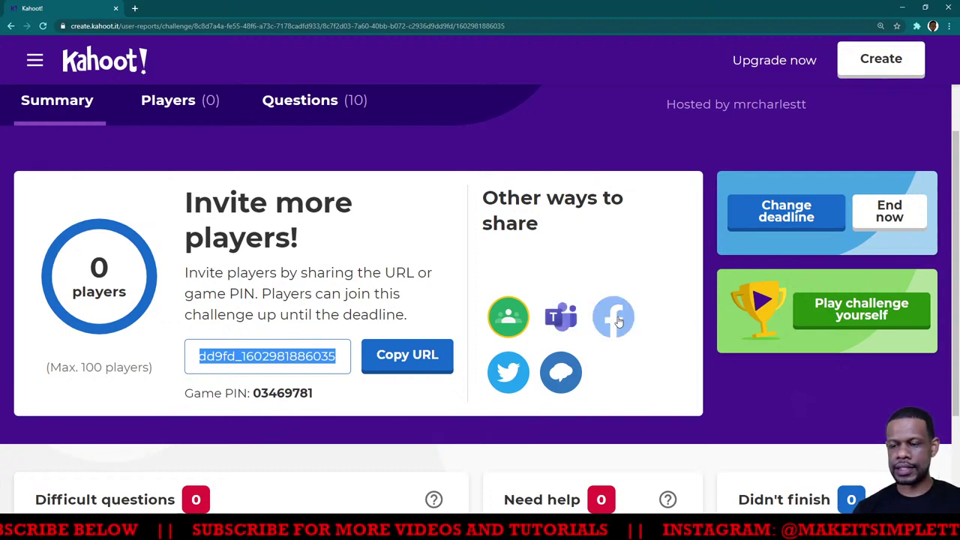
Review the challenge report's invitation options and its start and end dates, and return to the Home page.
scroll(313, 350, "down", 2)
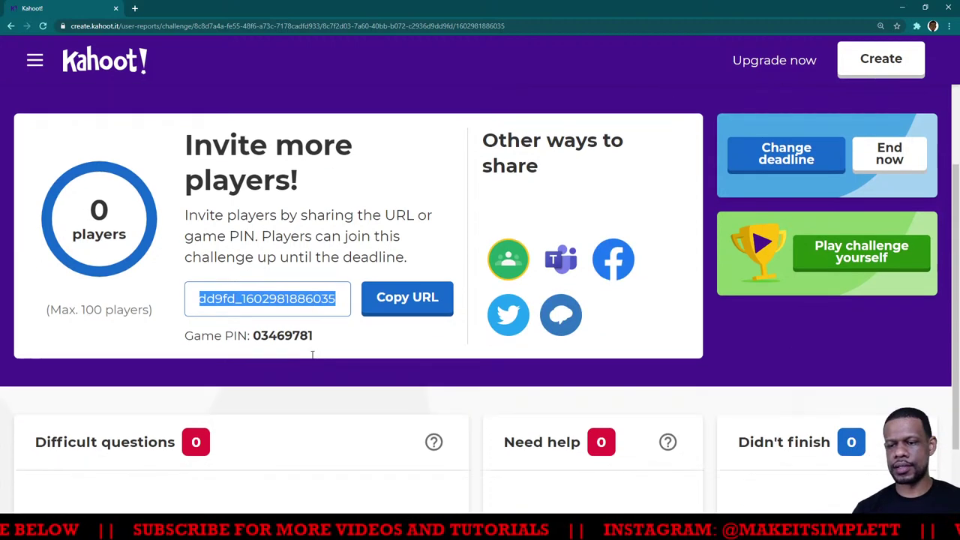
scroll(313, 355, "up", 2)
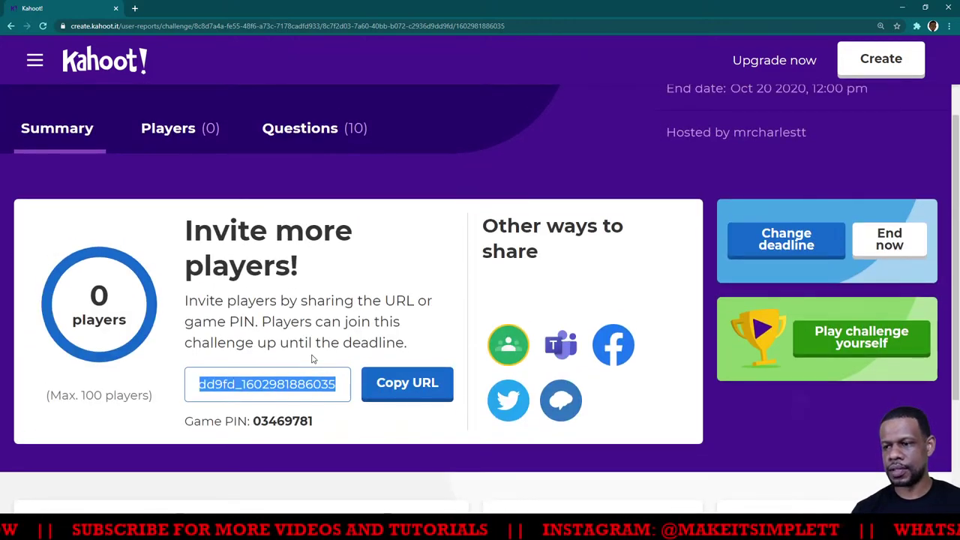
scroll(313, 358, "up", 2)
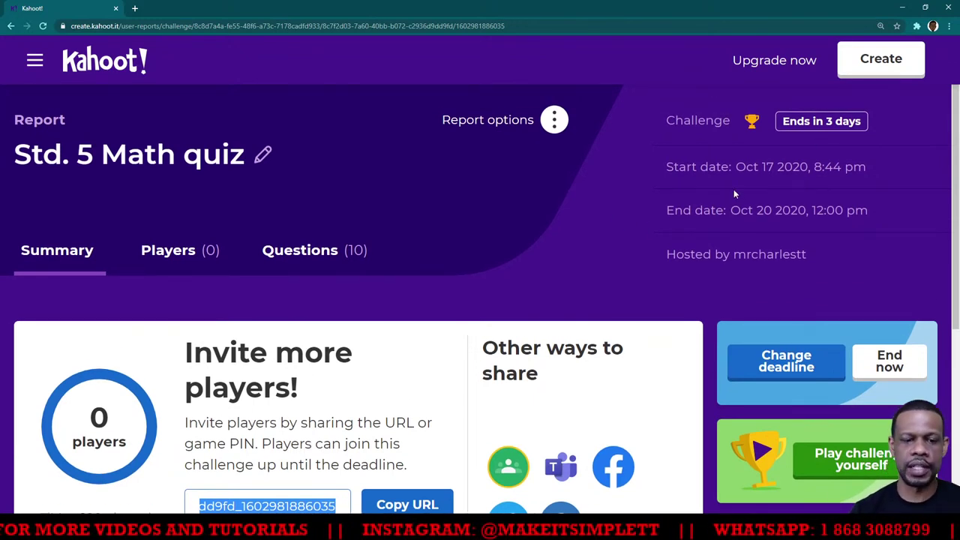
left_click(35, 63)
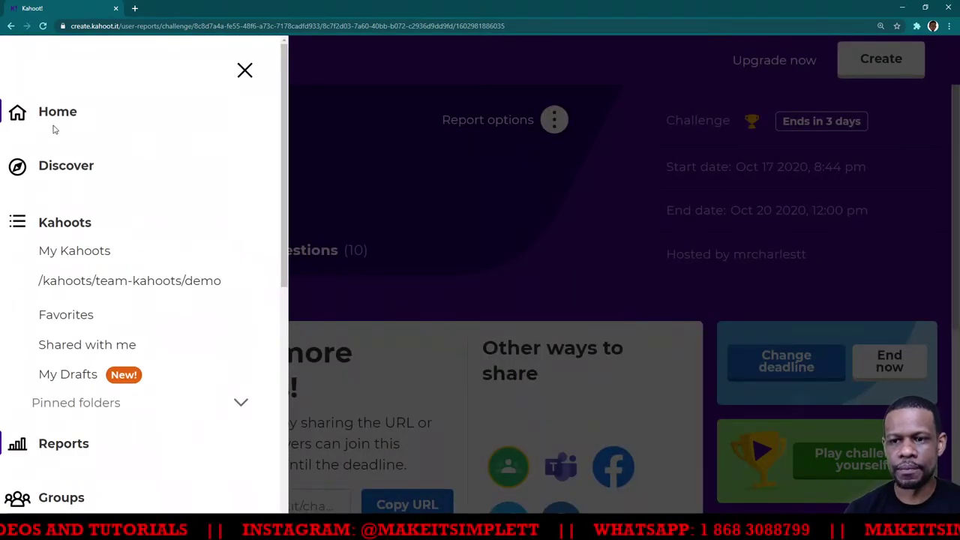
left_click(54, 119)
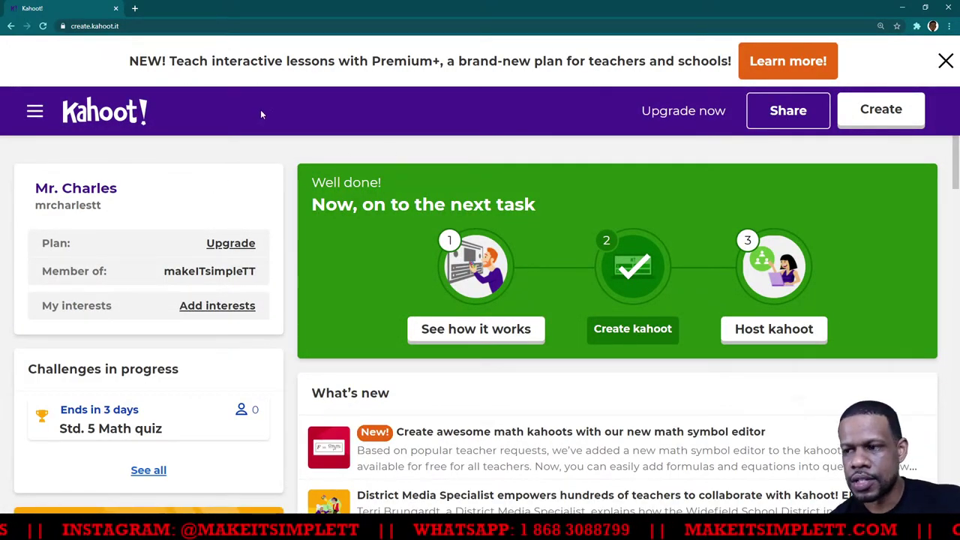
scroll(98, 185, "down", 1)
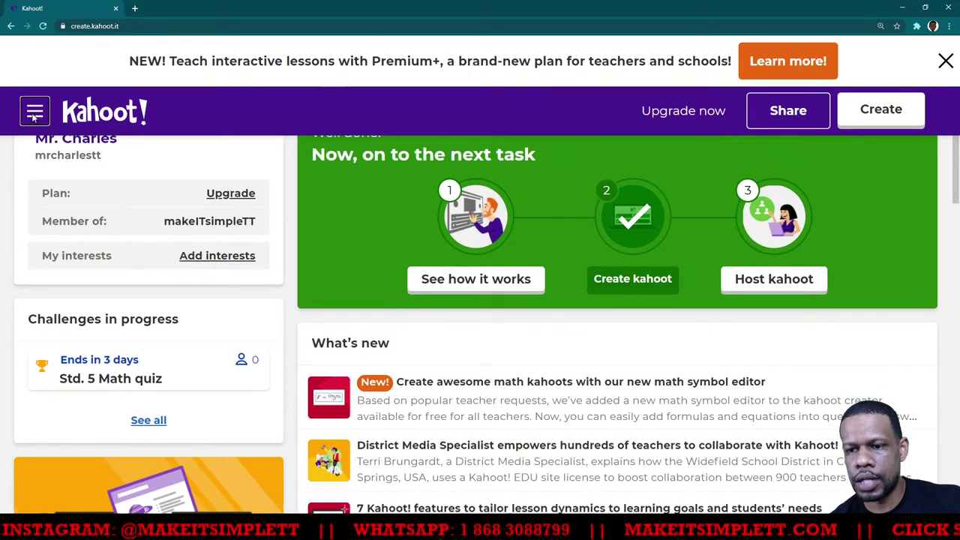
Search the Discover library for "caribbean" kahoots.
left_click(34, 115)
left_click(60, 171)
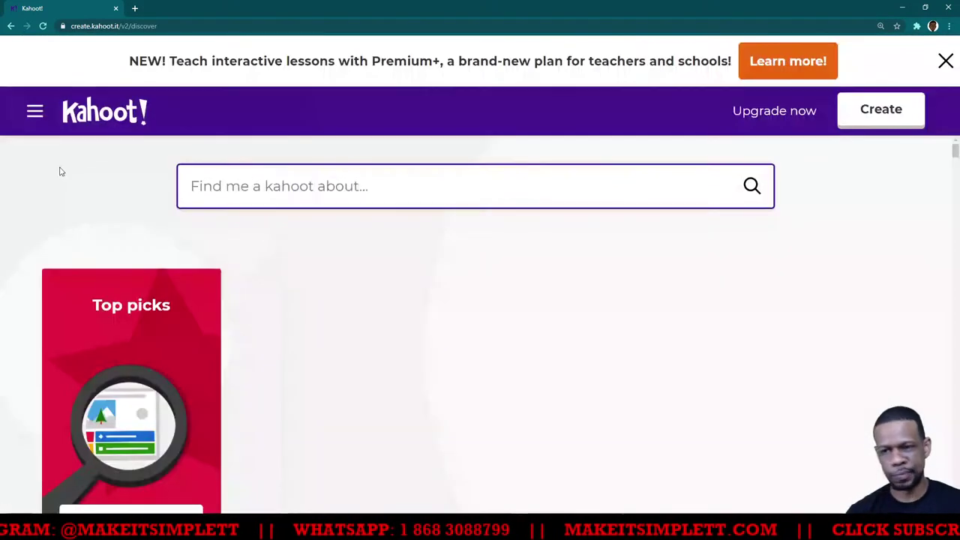
left_click(386, 188)
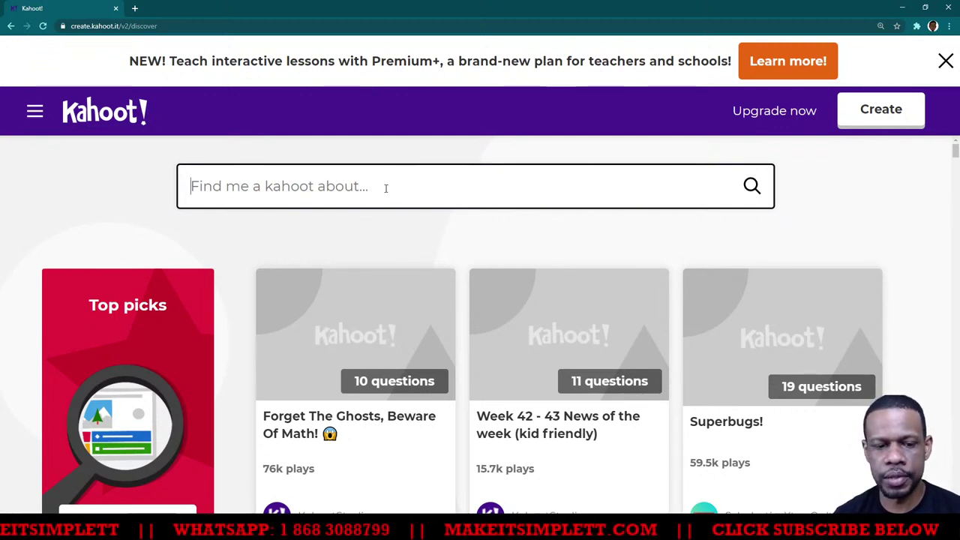
type("caribbean")
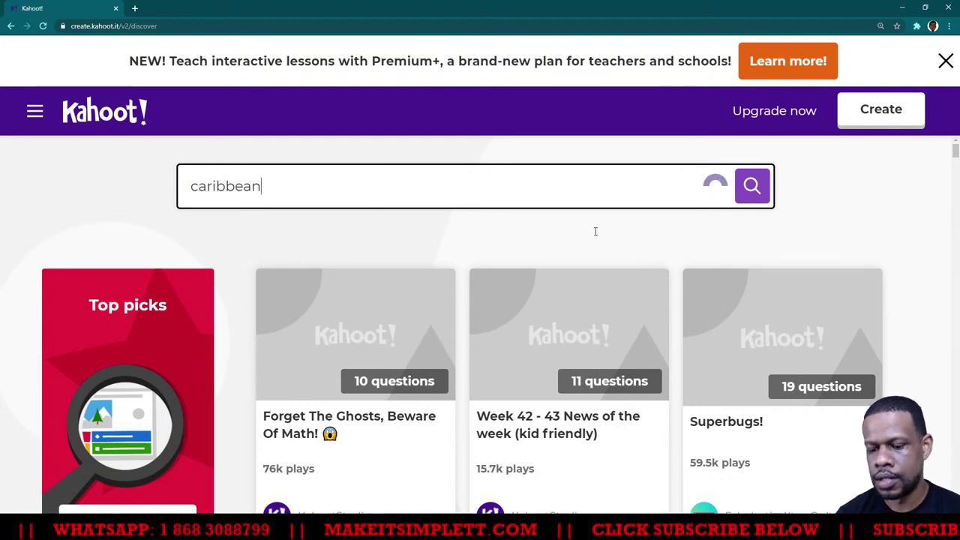
key("ctrl+plus")
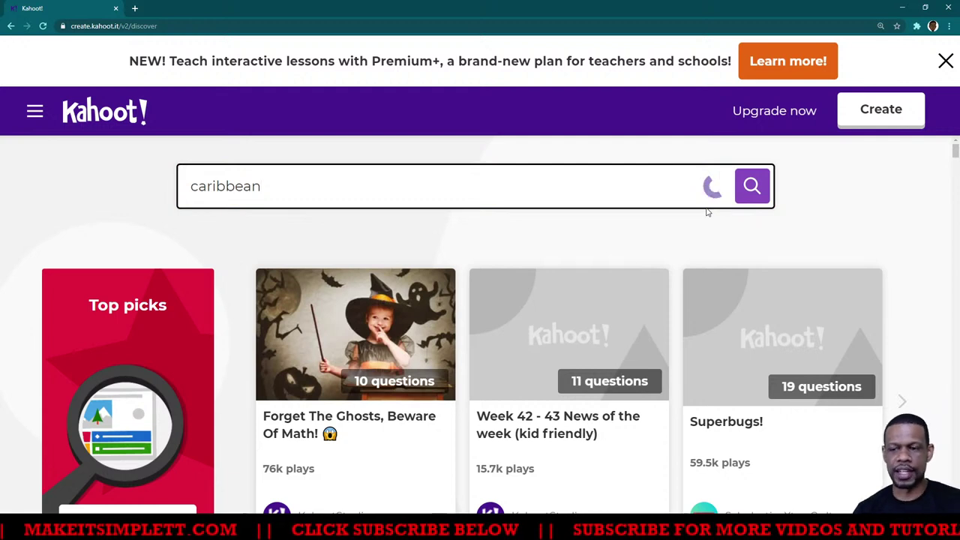
key("ctrl+minus")
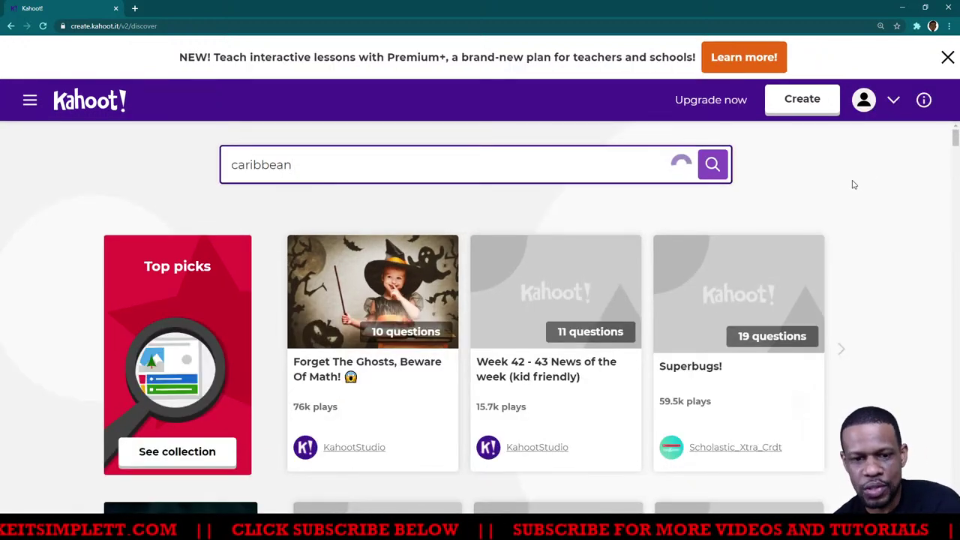
key("ctrl+minus")
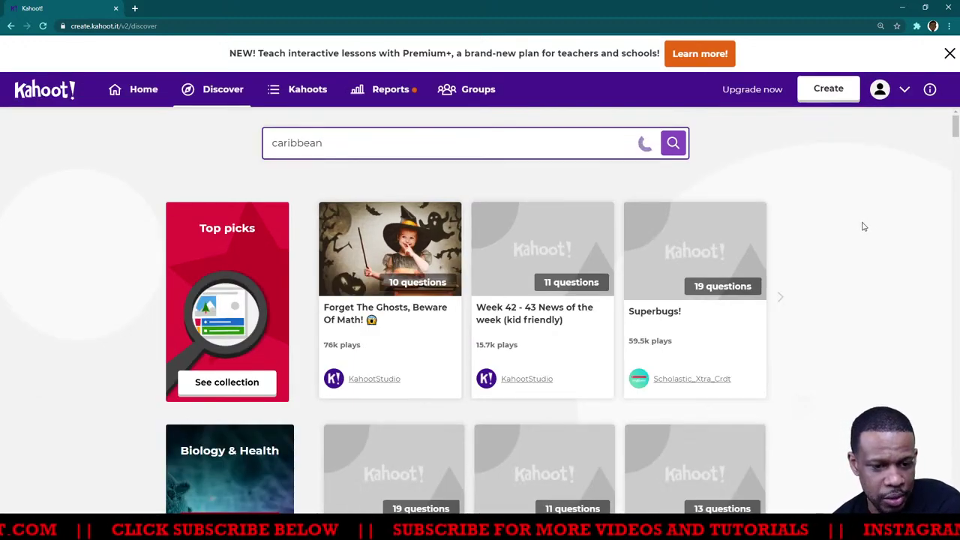
left_click(673, 144)
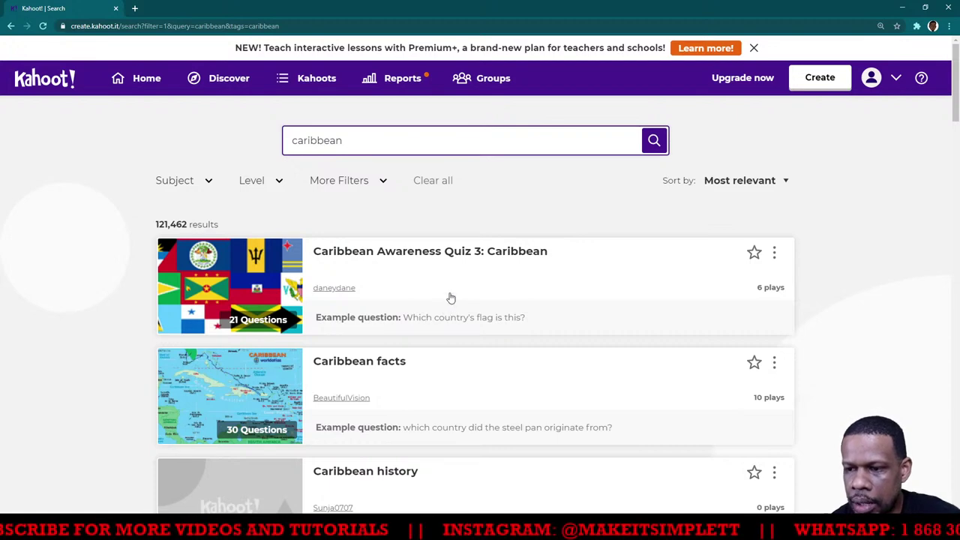
Browse the caribbean search results, comparing the quizzes' titles, question counts and example questions.
scroll(451, 298, "down", 3)
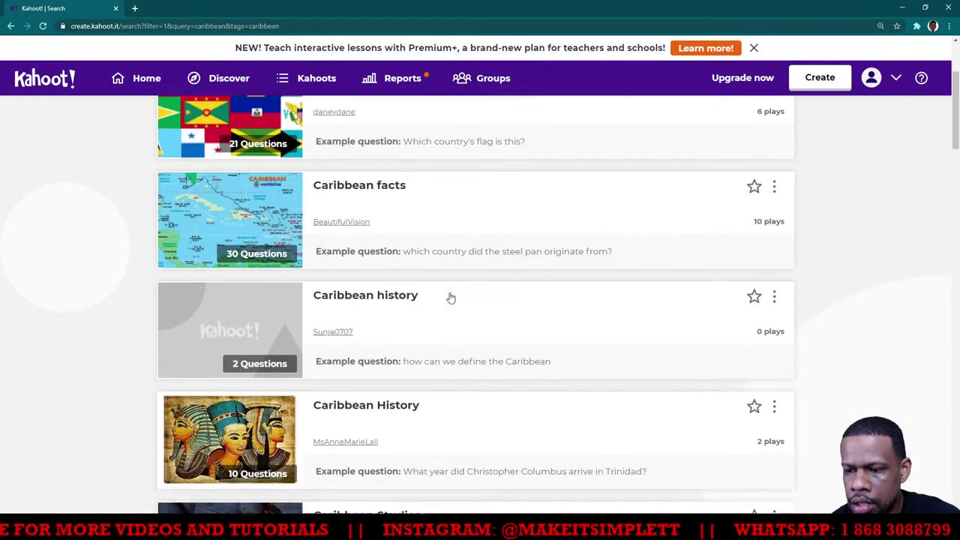
scroll(450, 298, "down", 1)
scroll(451, 297, "down", 5)
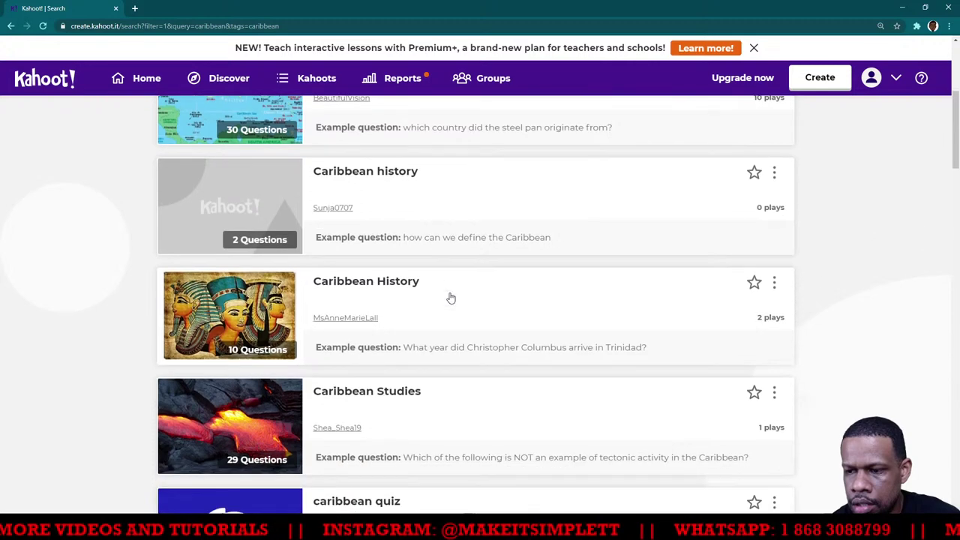
scroll(451, 298, "down", 1)
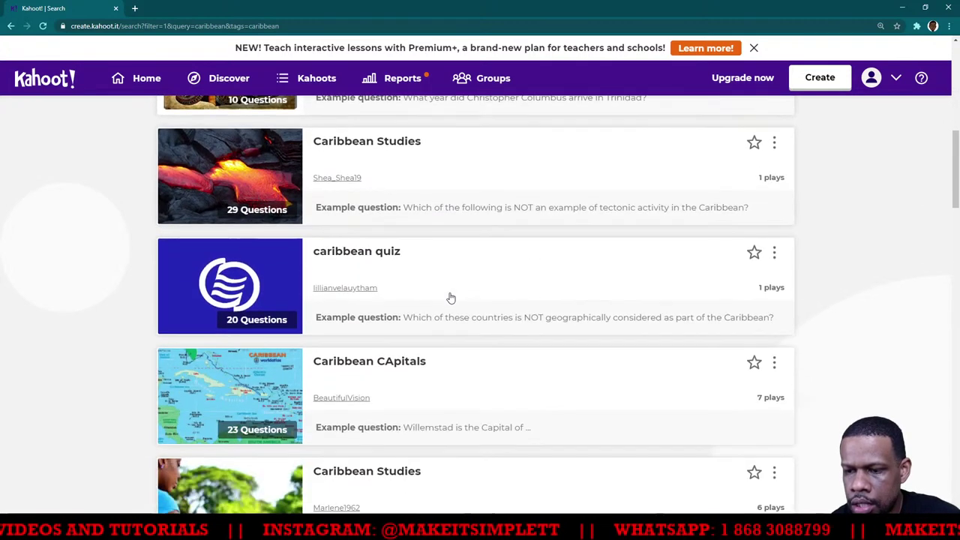
scroll(451, 298, "down", 3)
scroll(451, 297, "down", 1)
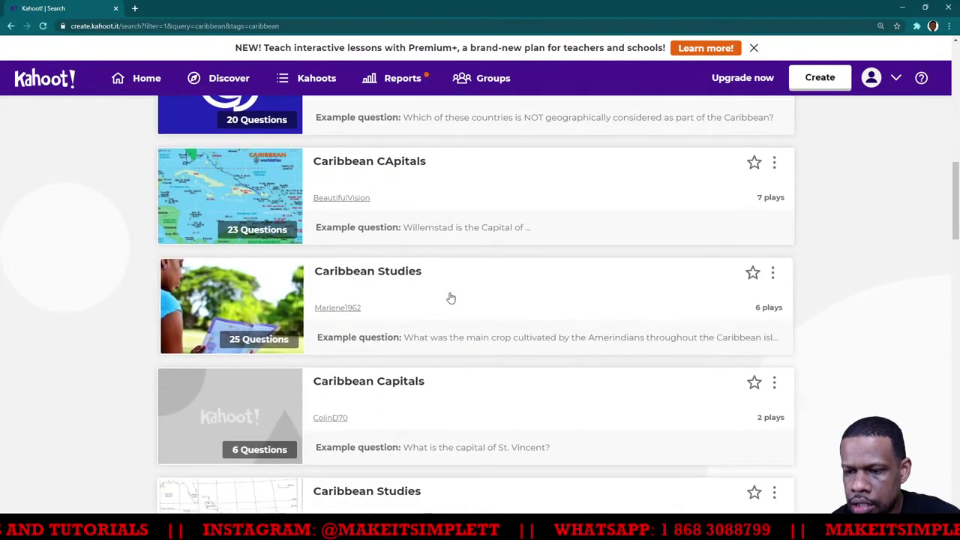
scroll(451, 298, "up", 11)
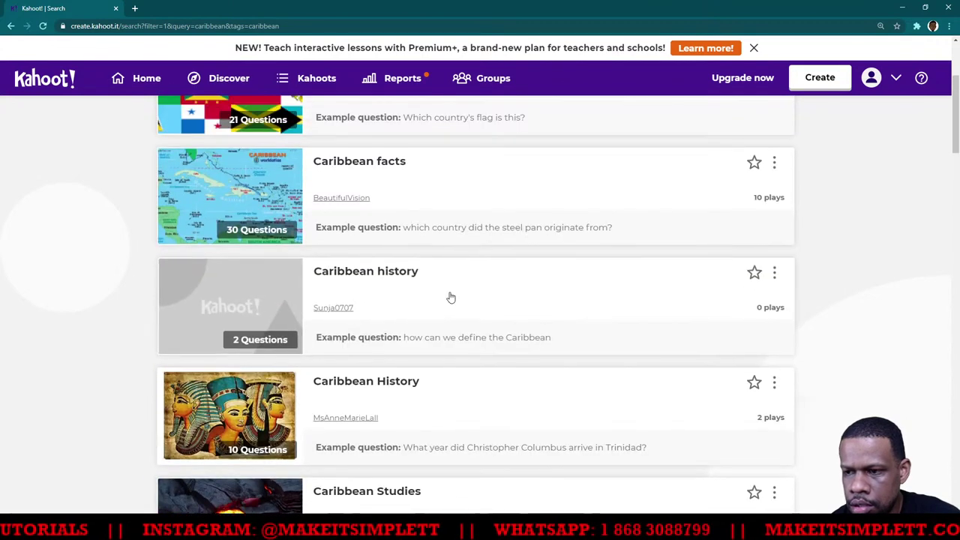
scroll(451, 298, "up", 2)
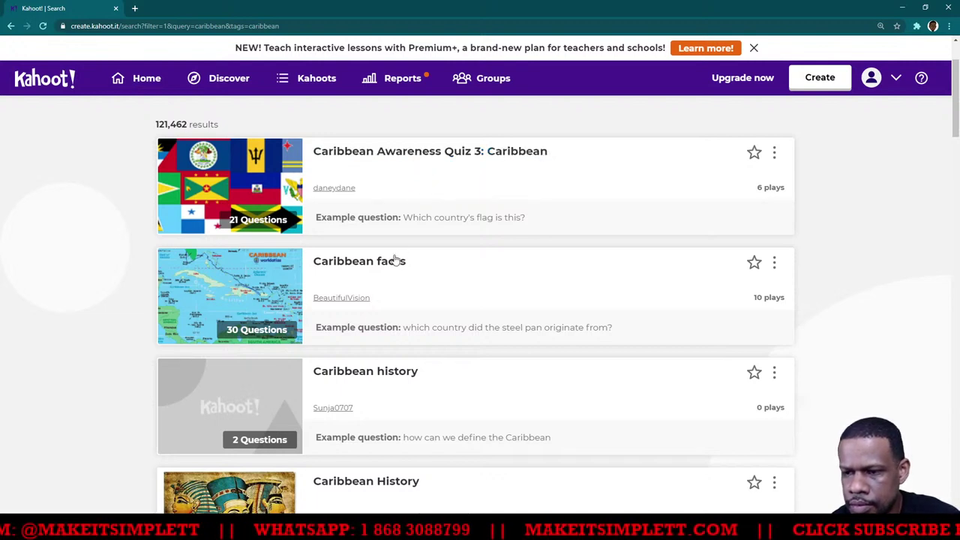
Open the Caribbean facts kahoot and launch it as a live game with the Teach option.
left_click(388, 278)
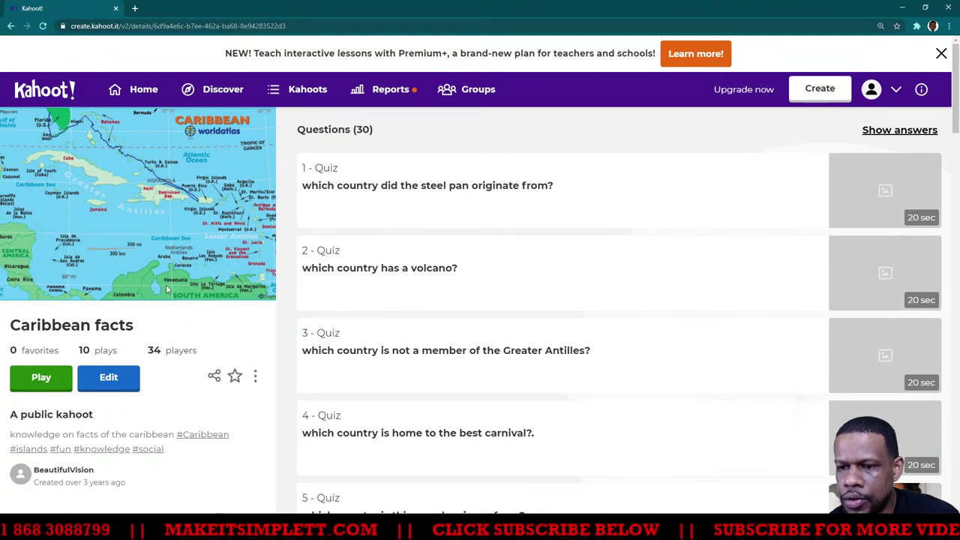
left_click(45, 383)
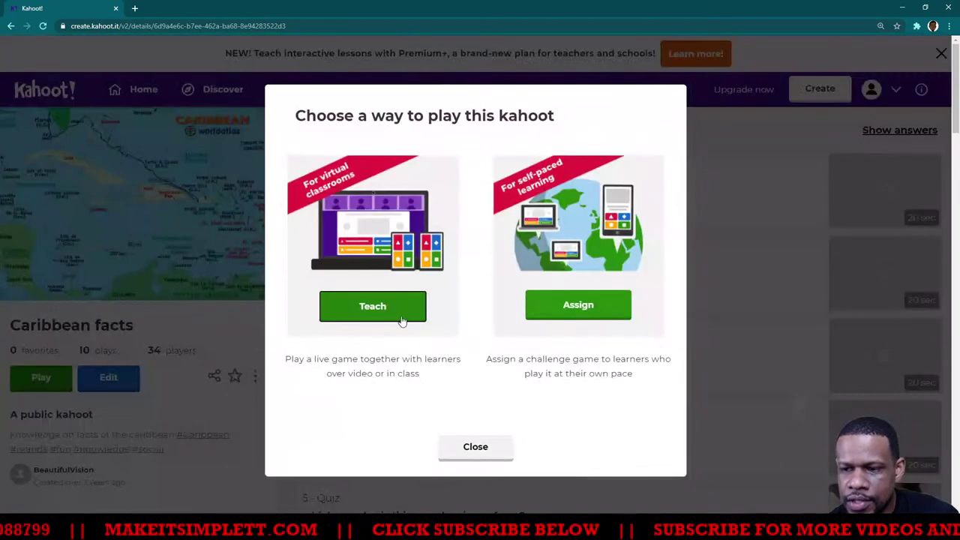
left_click(381, 317)
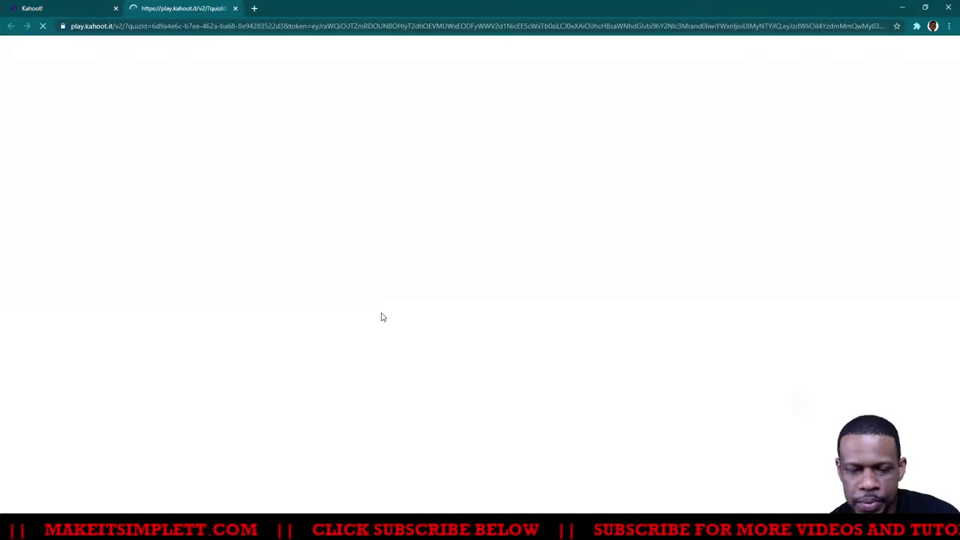